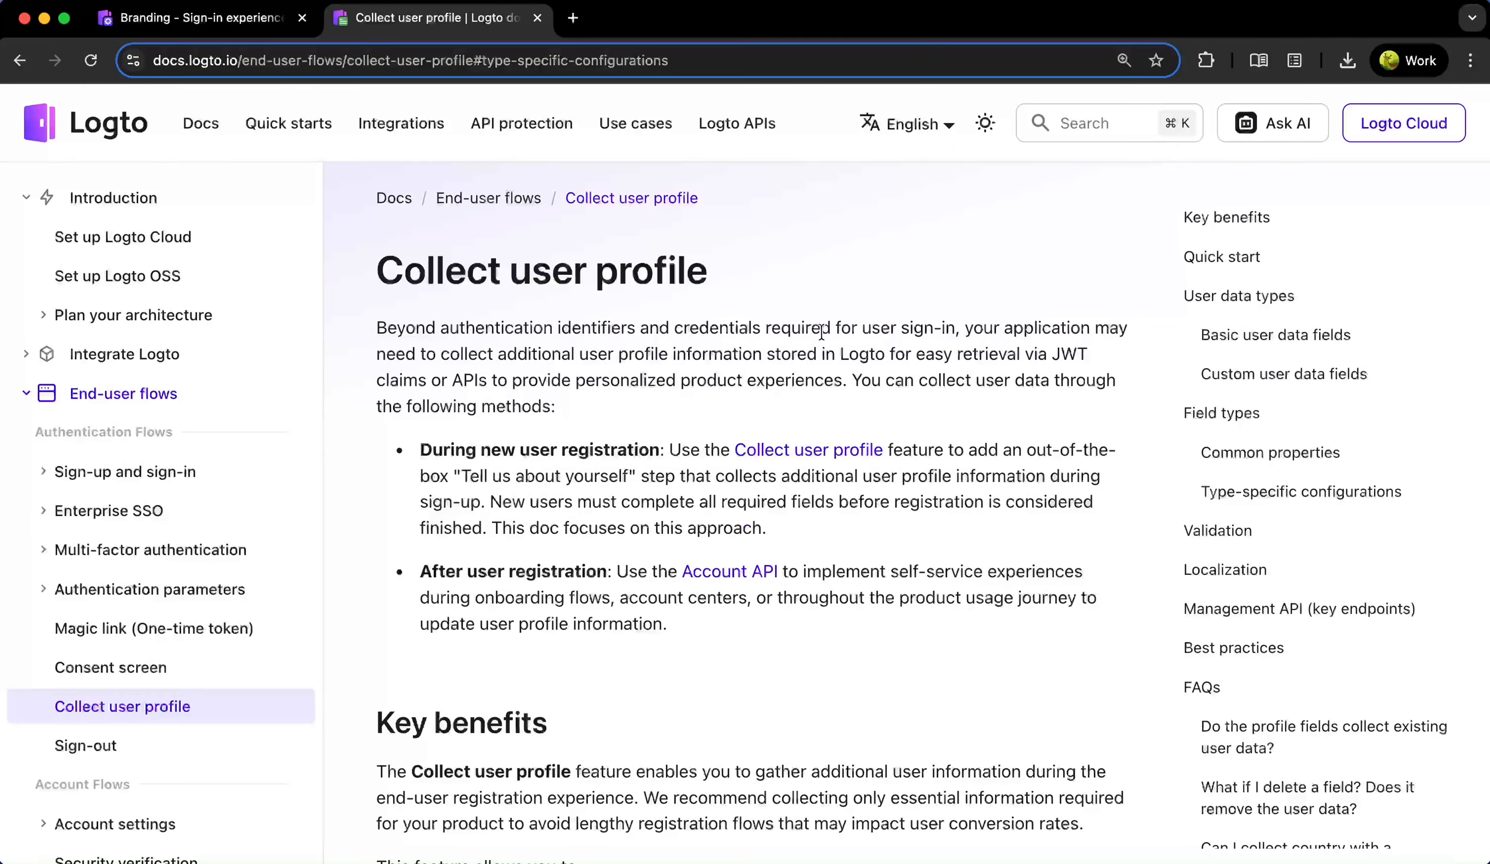
Open the Sign-up and sign-in settings and review the identifier options, keeping email address only
scroll(821, 332, down, 10)
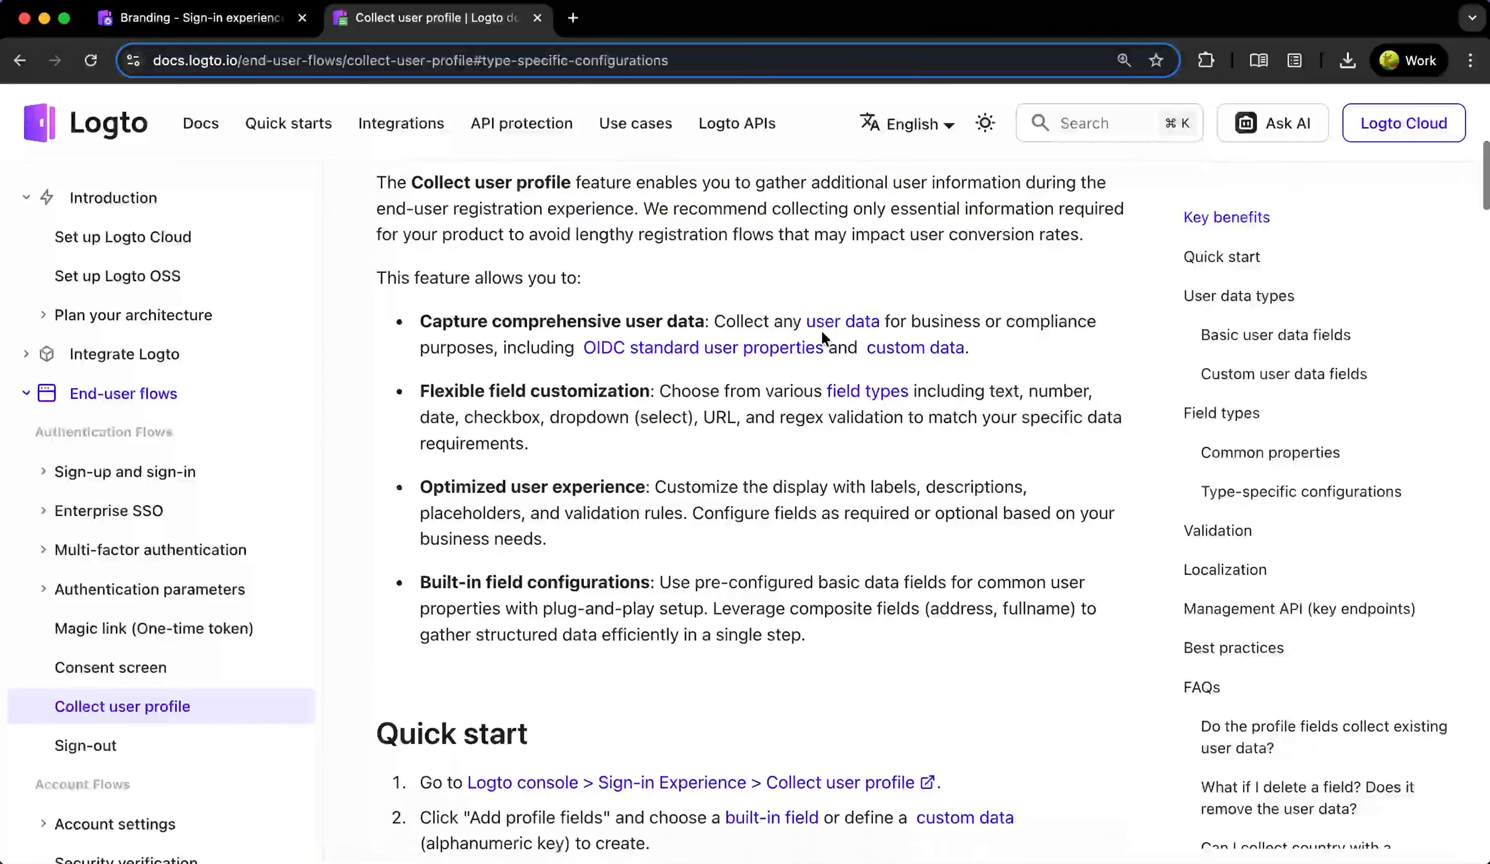
scroll(822, 337, down, 8)
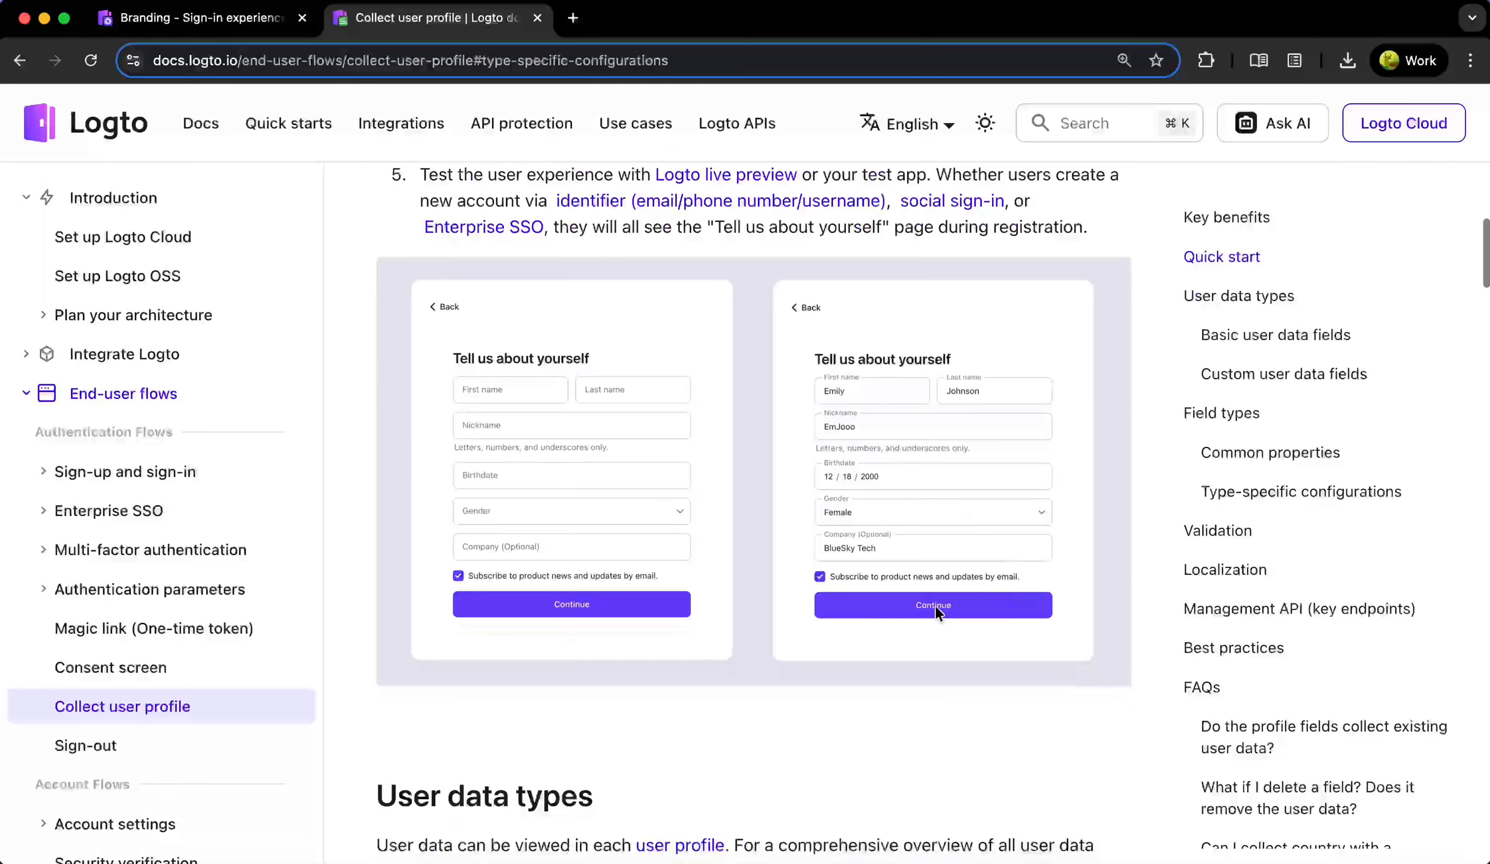
click(199, 18)
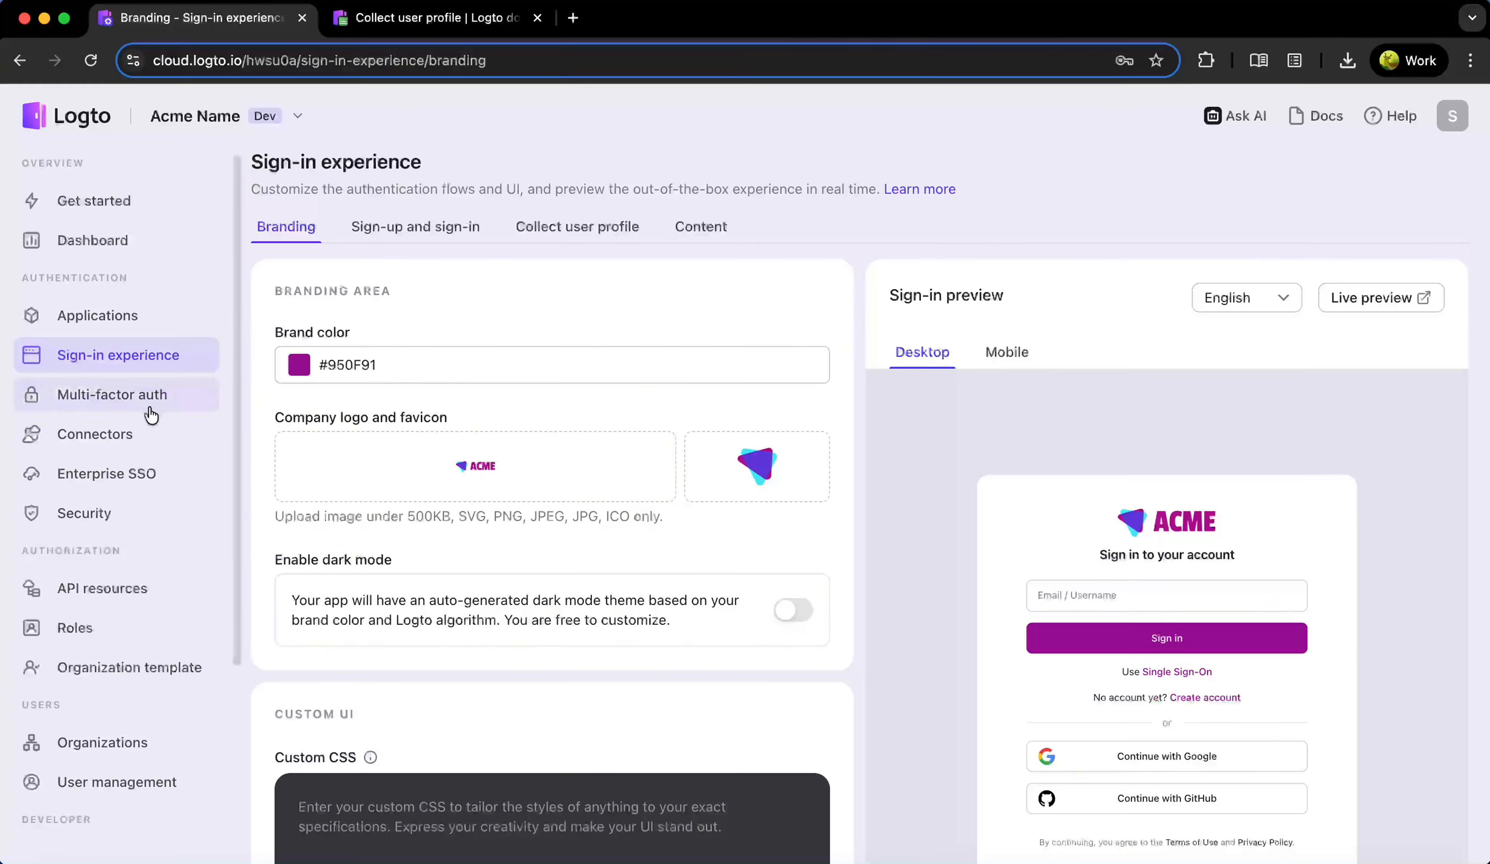
click(444, 226)
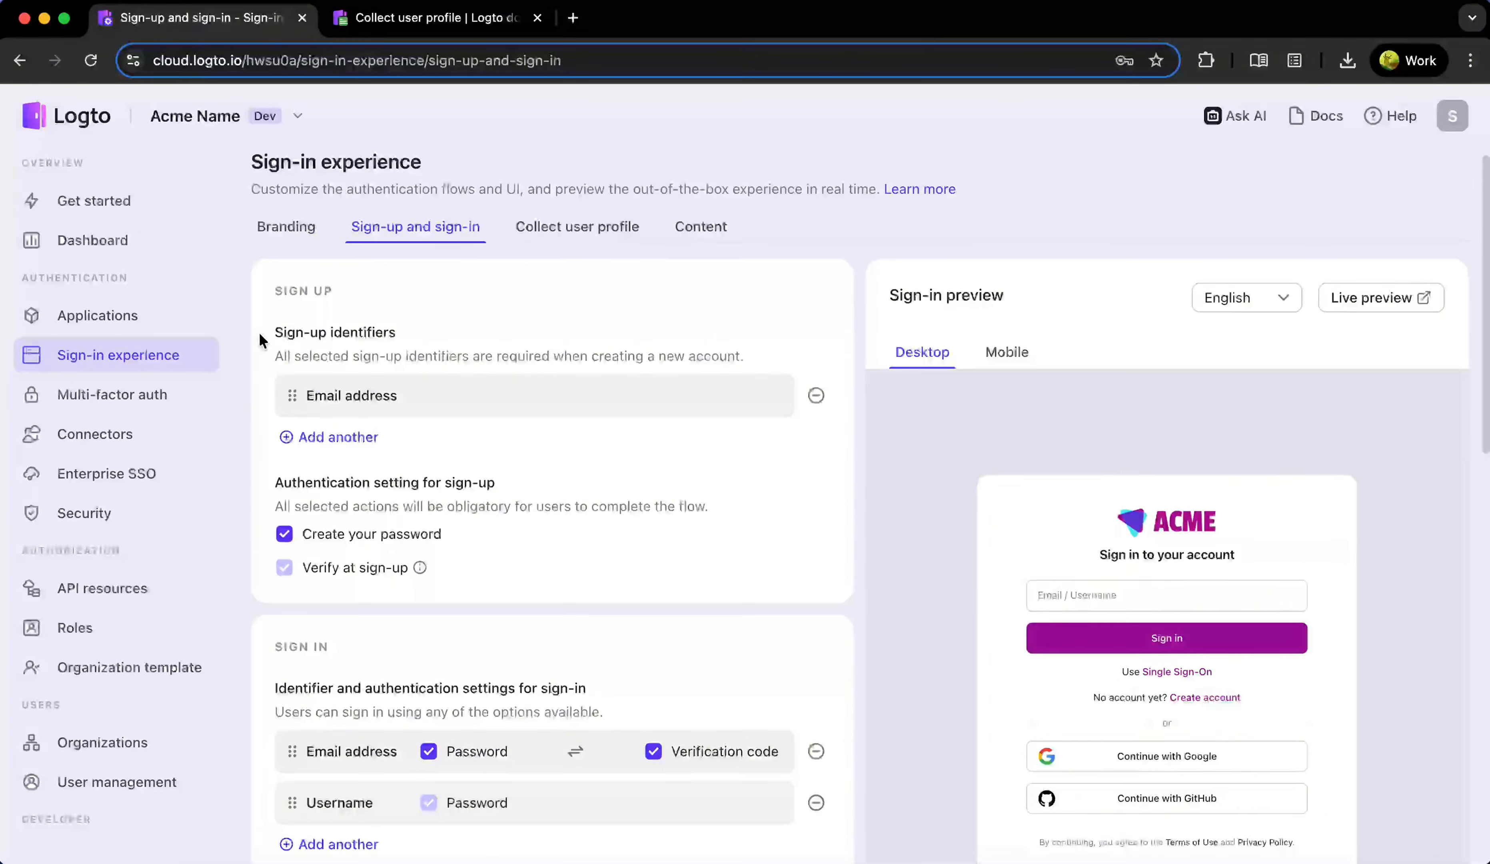
click(332, 437)
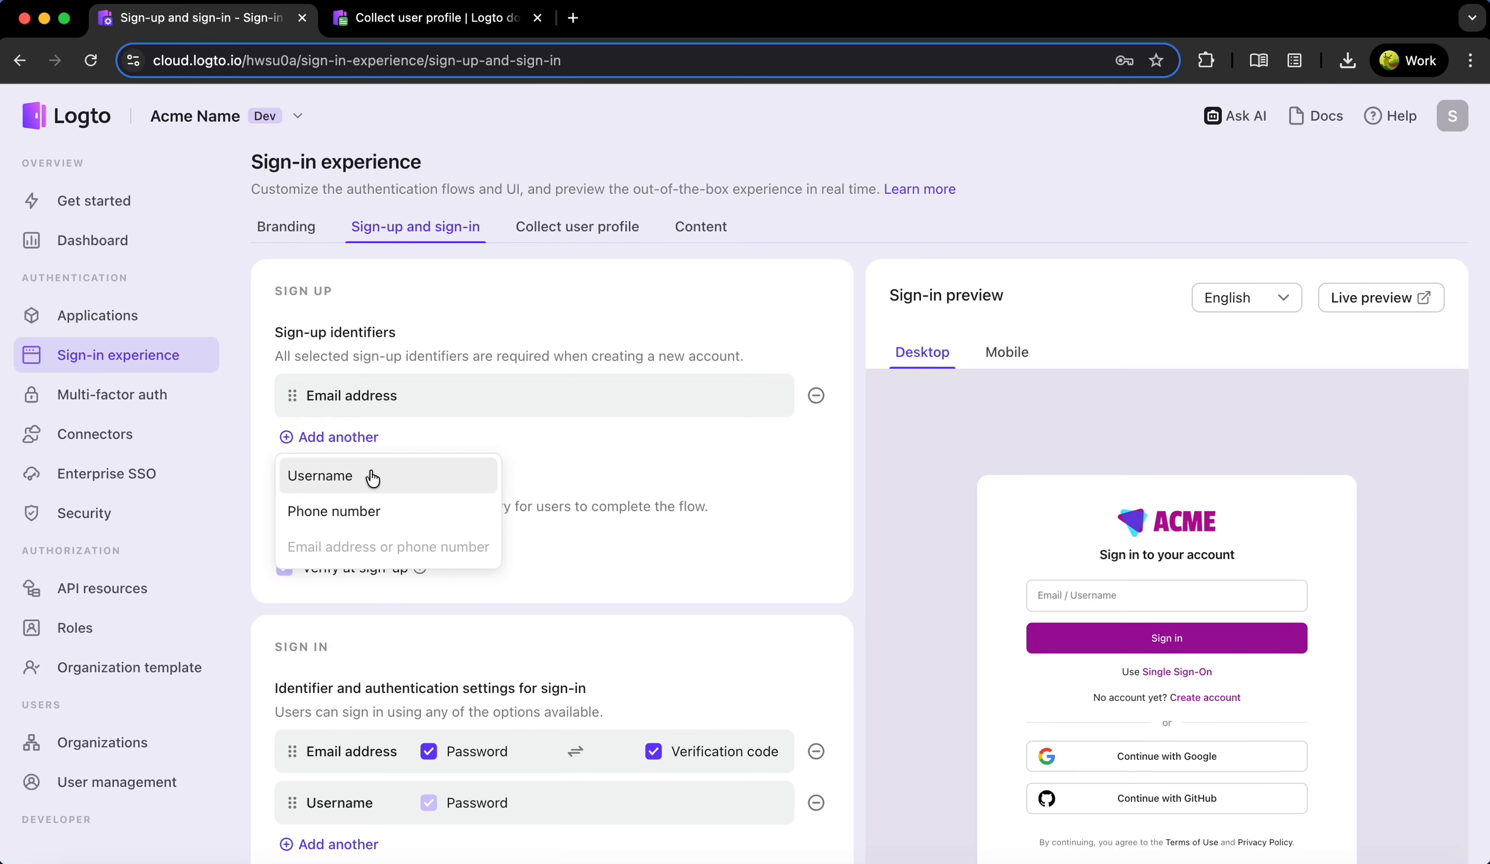
click(647, 444)
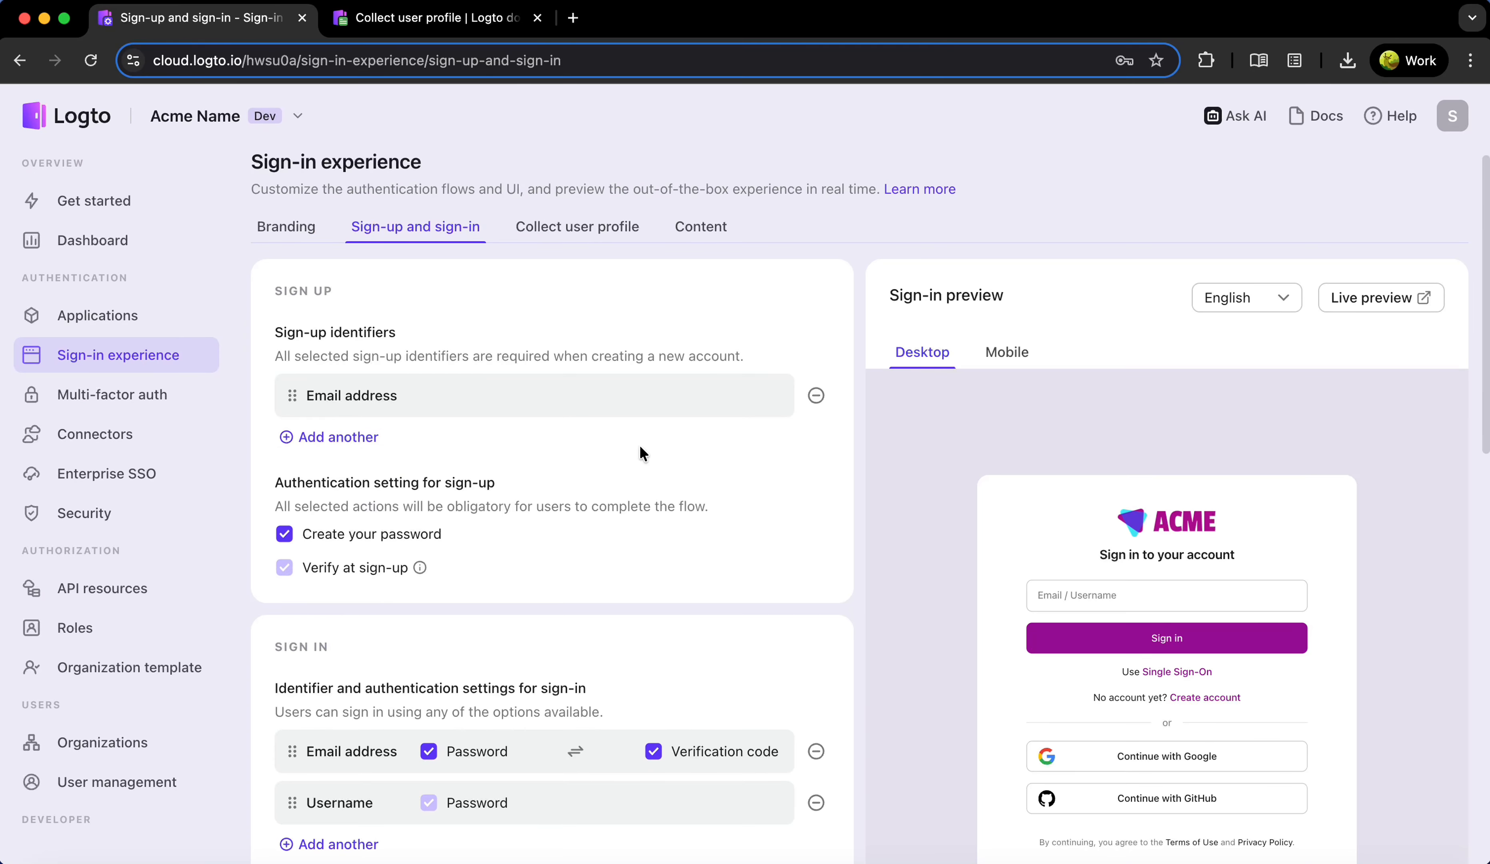
scroll(640, 452, down, 2)
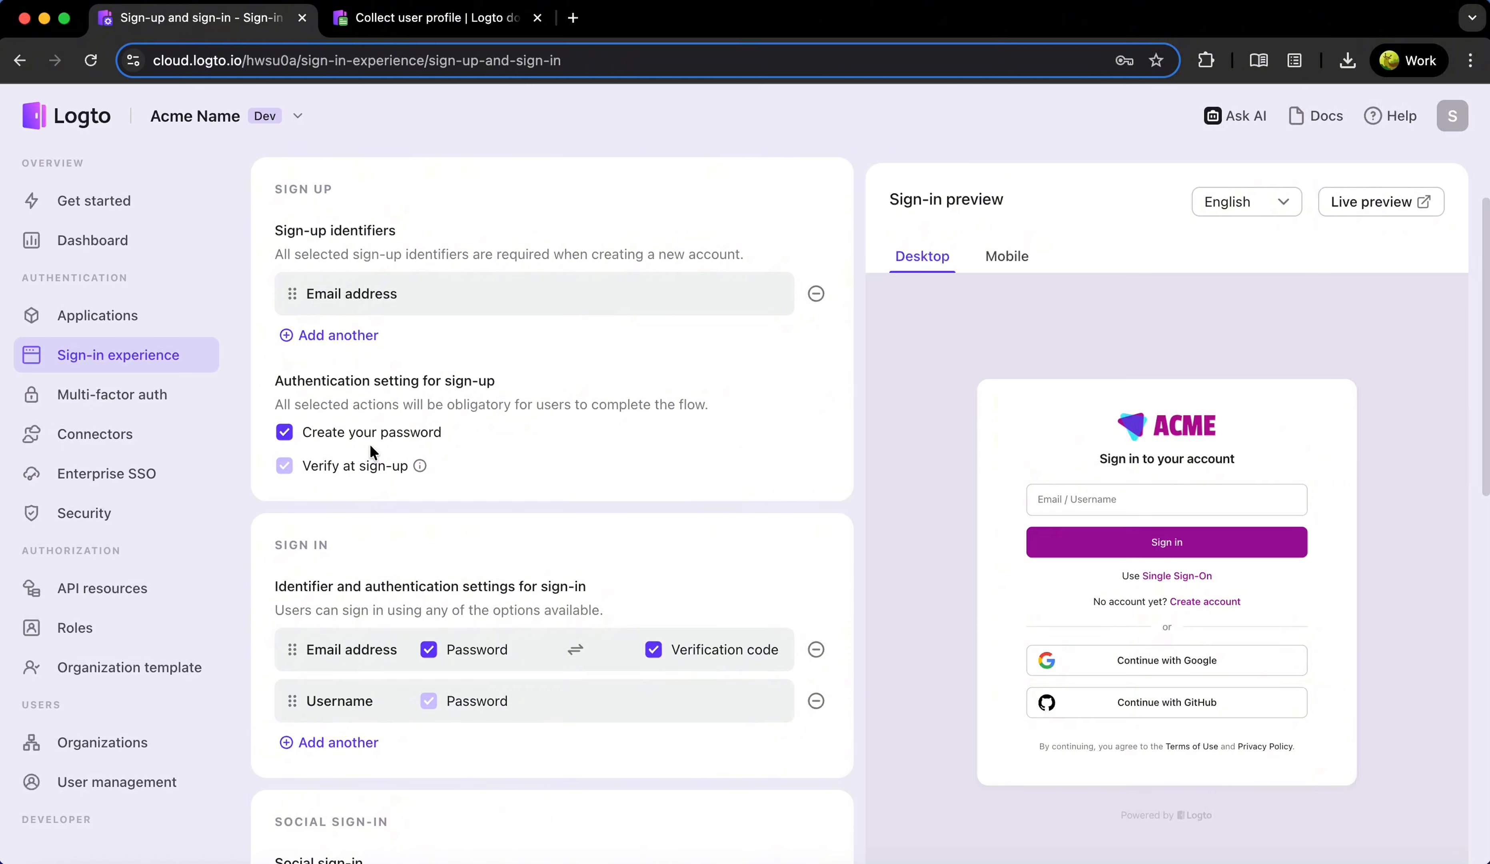
scroll(595, 681, down, 7)
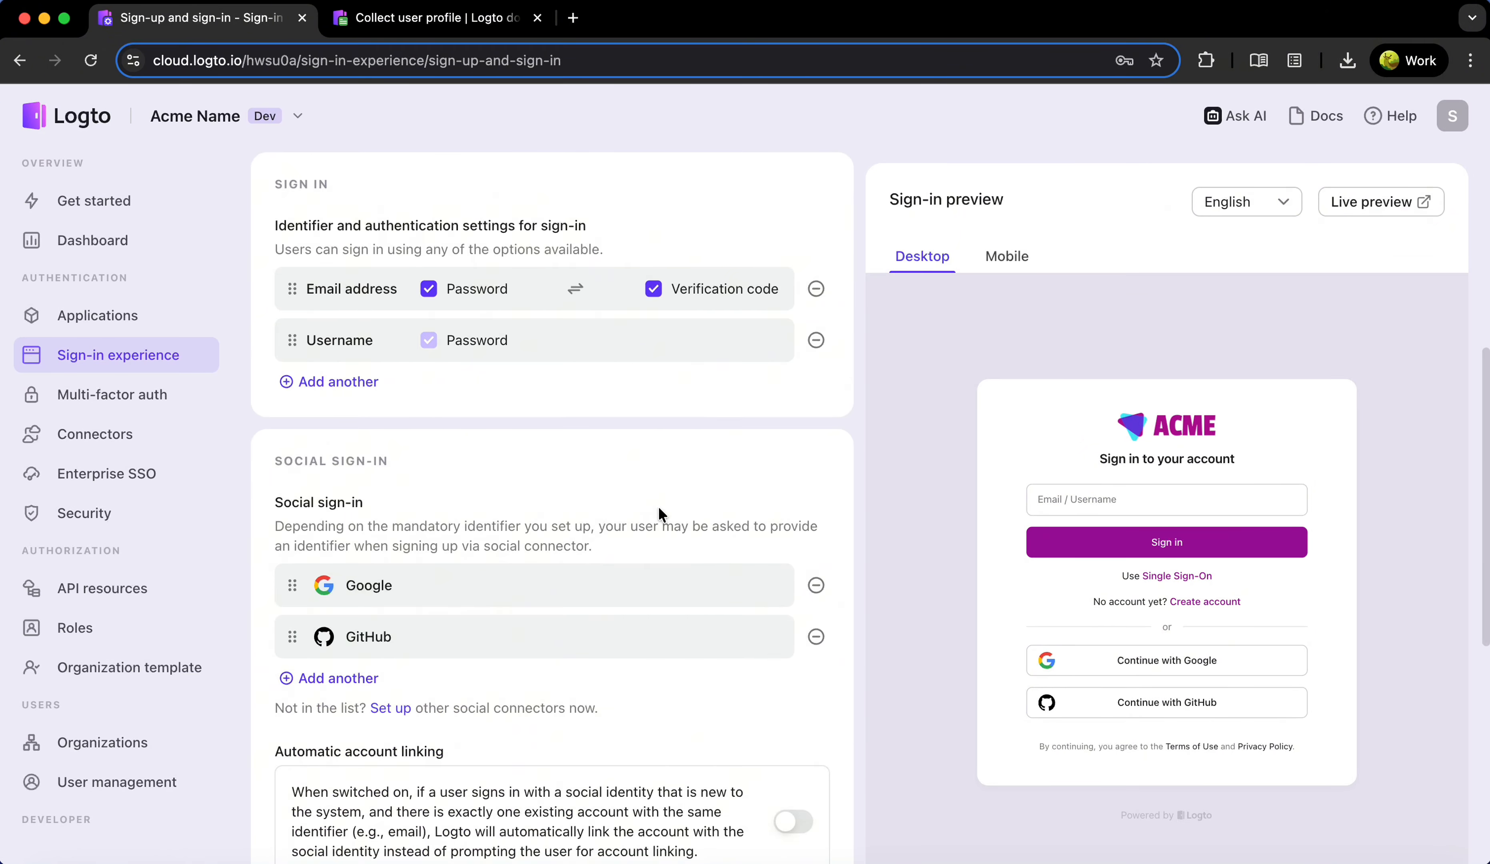
scroll(658, 507, up, 9)
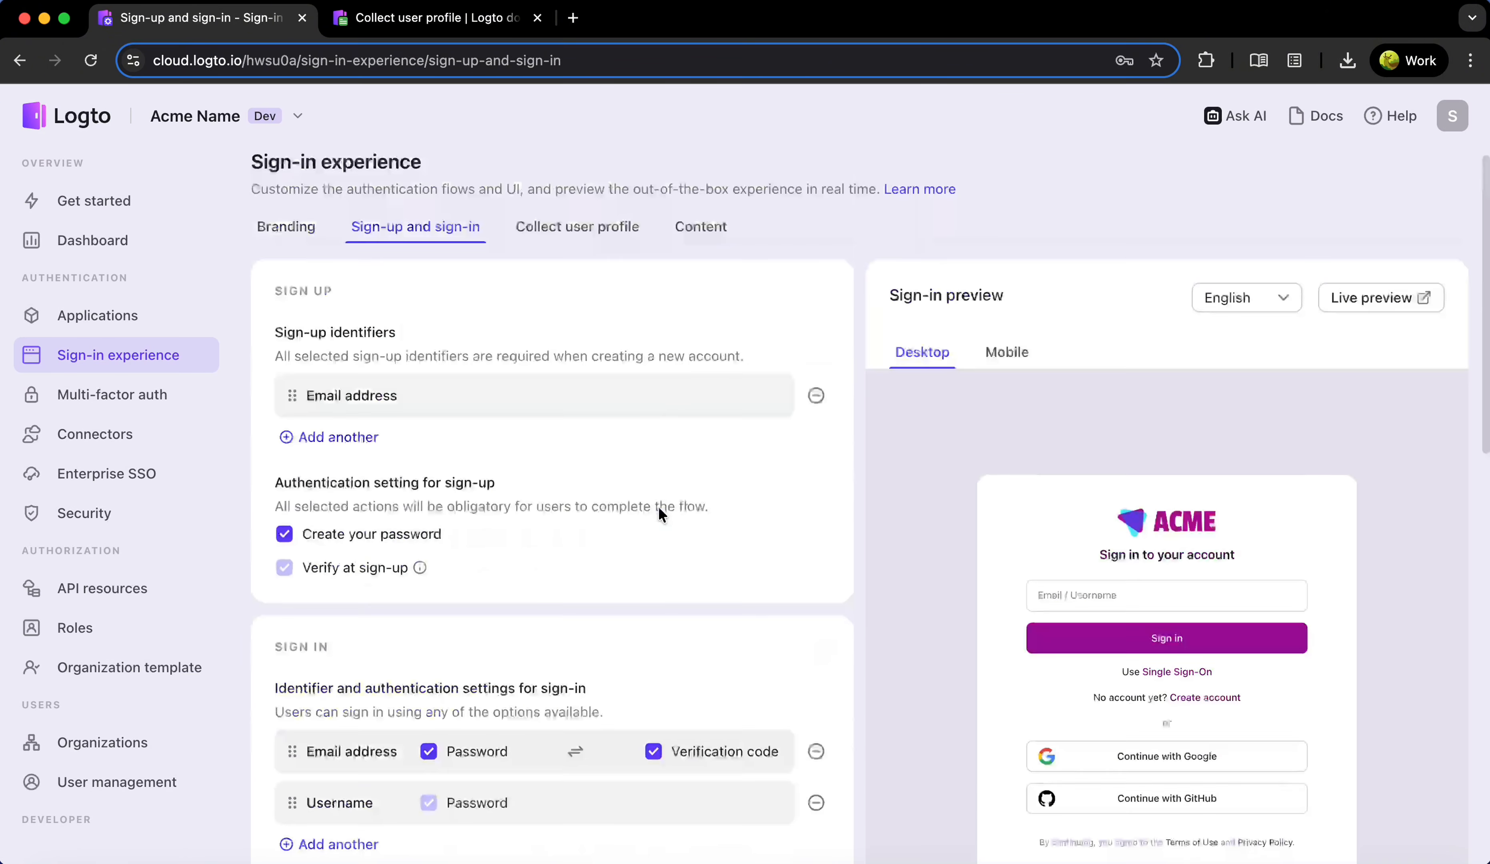
Open the Collect user profile settings of the sign-in experience
click(590, 227)
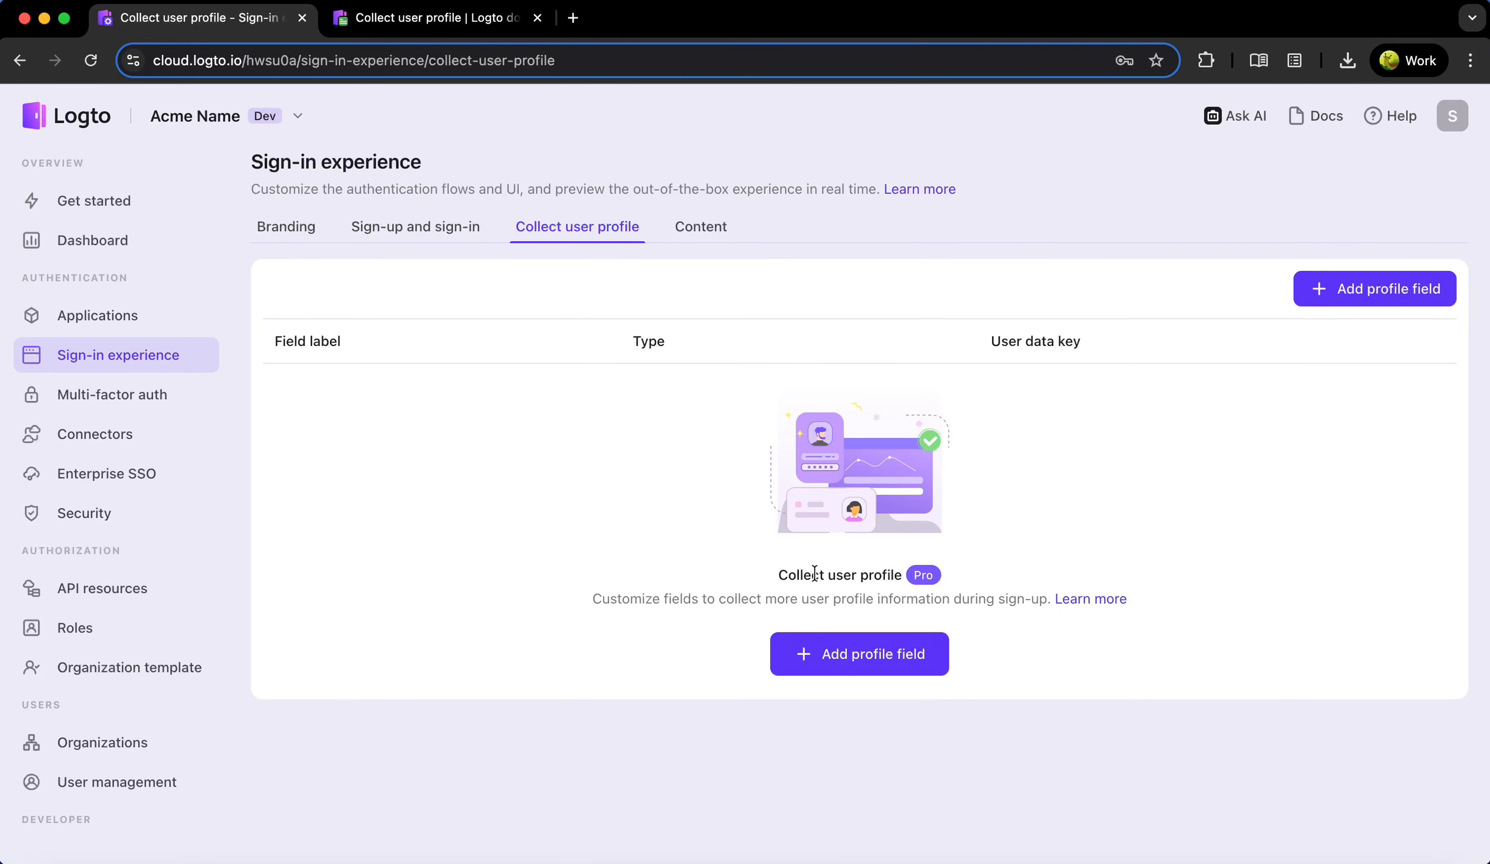
drag(815, 573, 1017, 575)
click(1061, 567)
Start a new profile field and pick Fullname from the basic user data options
click(880, 654)
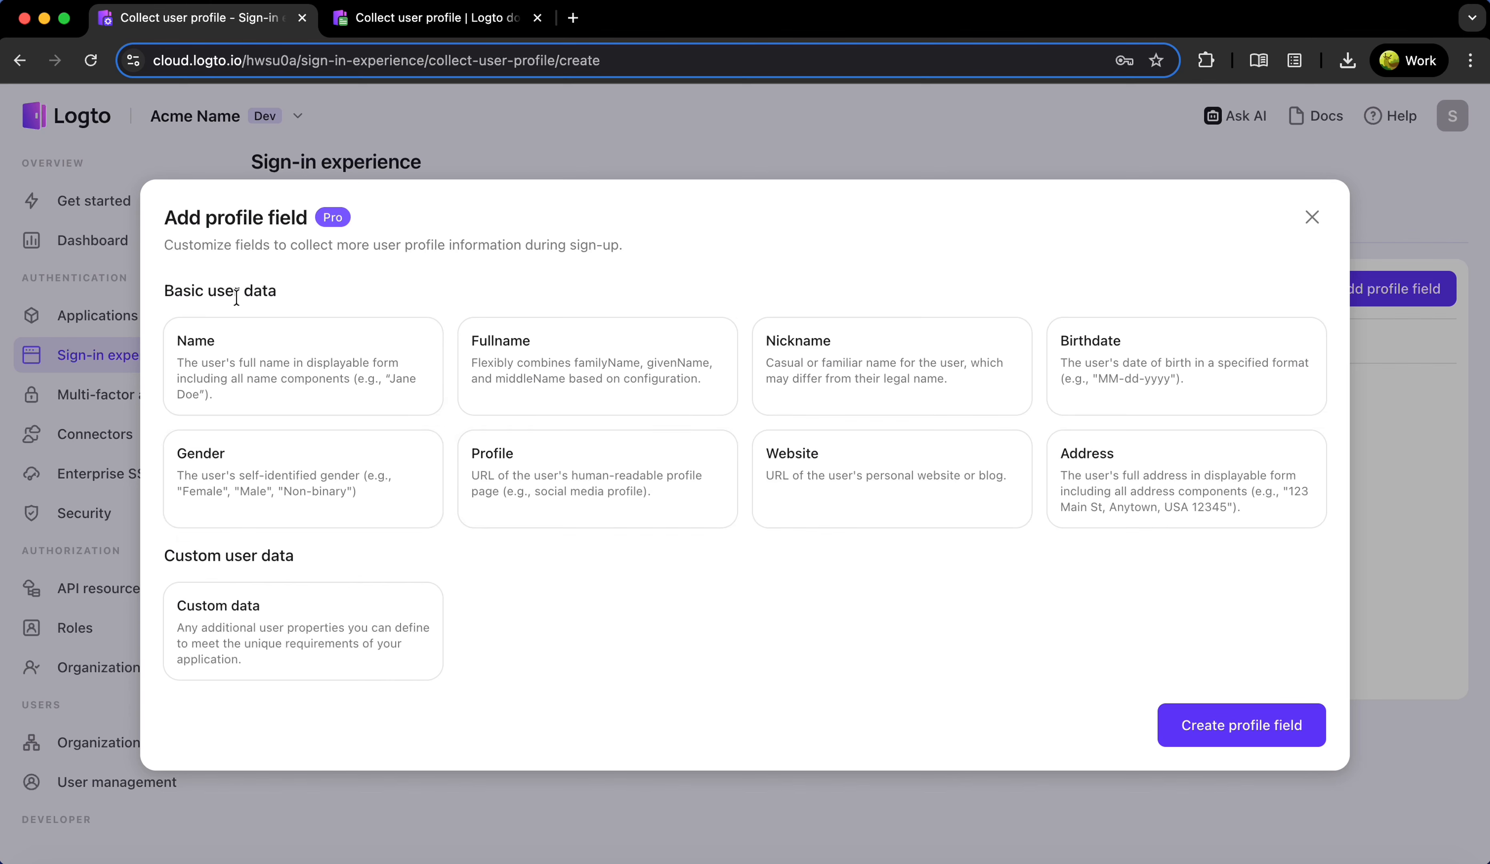
drag(164, 292, 355, 290)
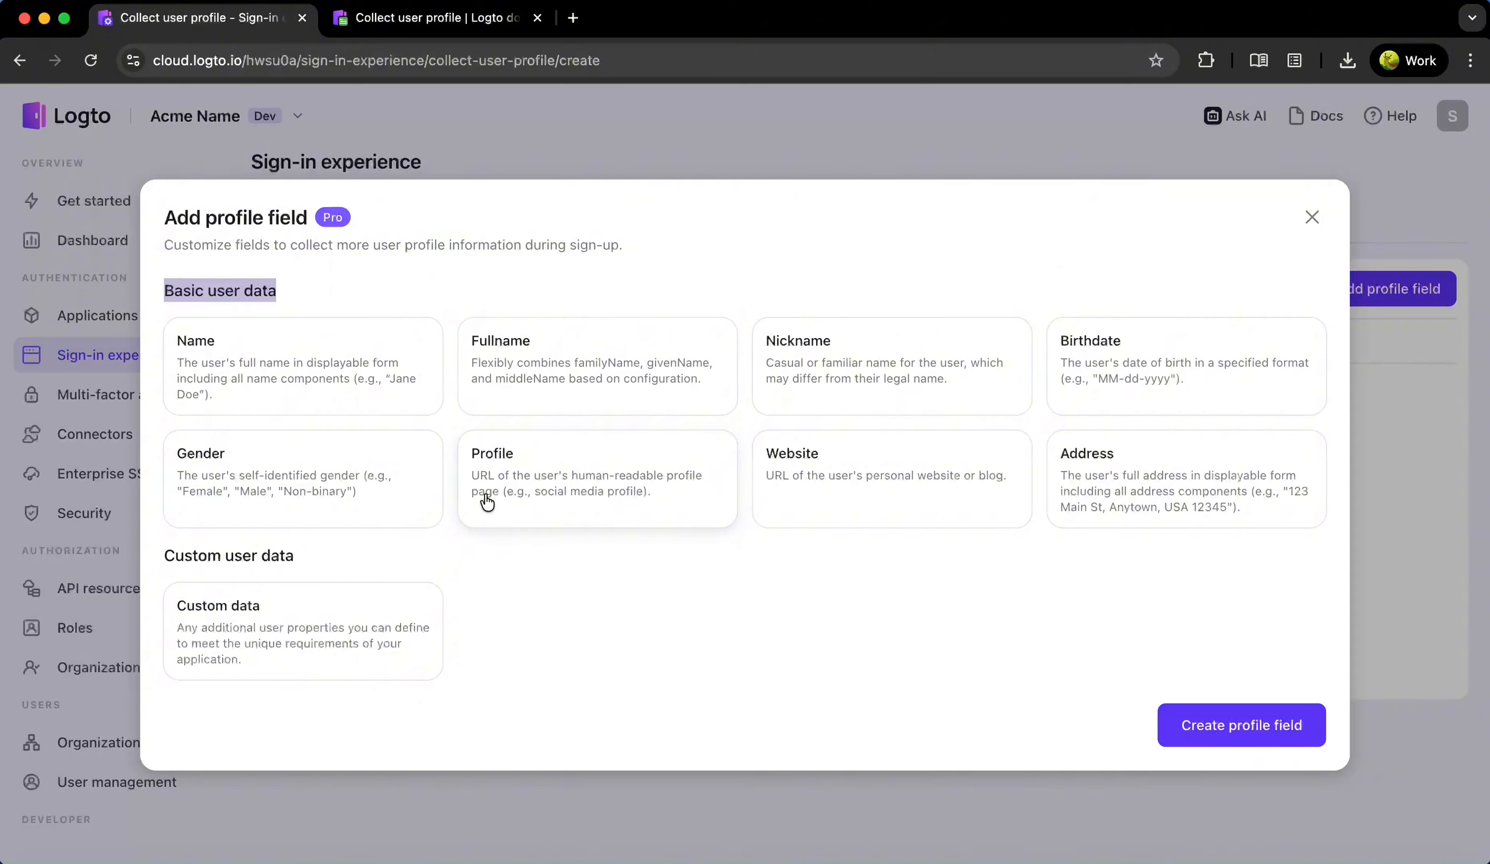
drag(167, 555, 429, 560)
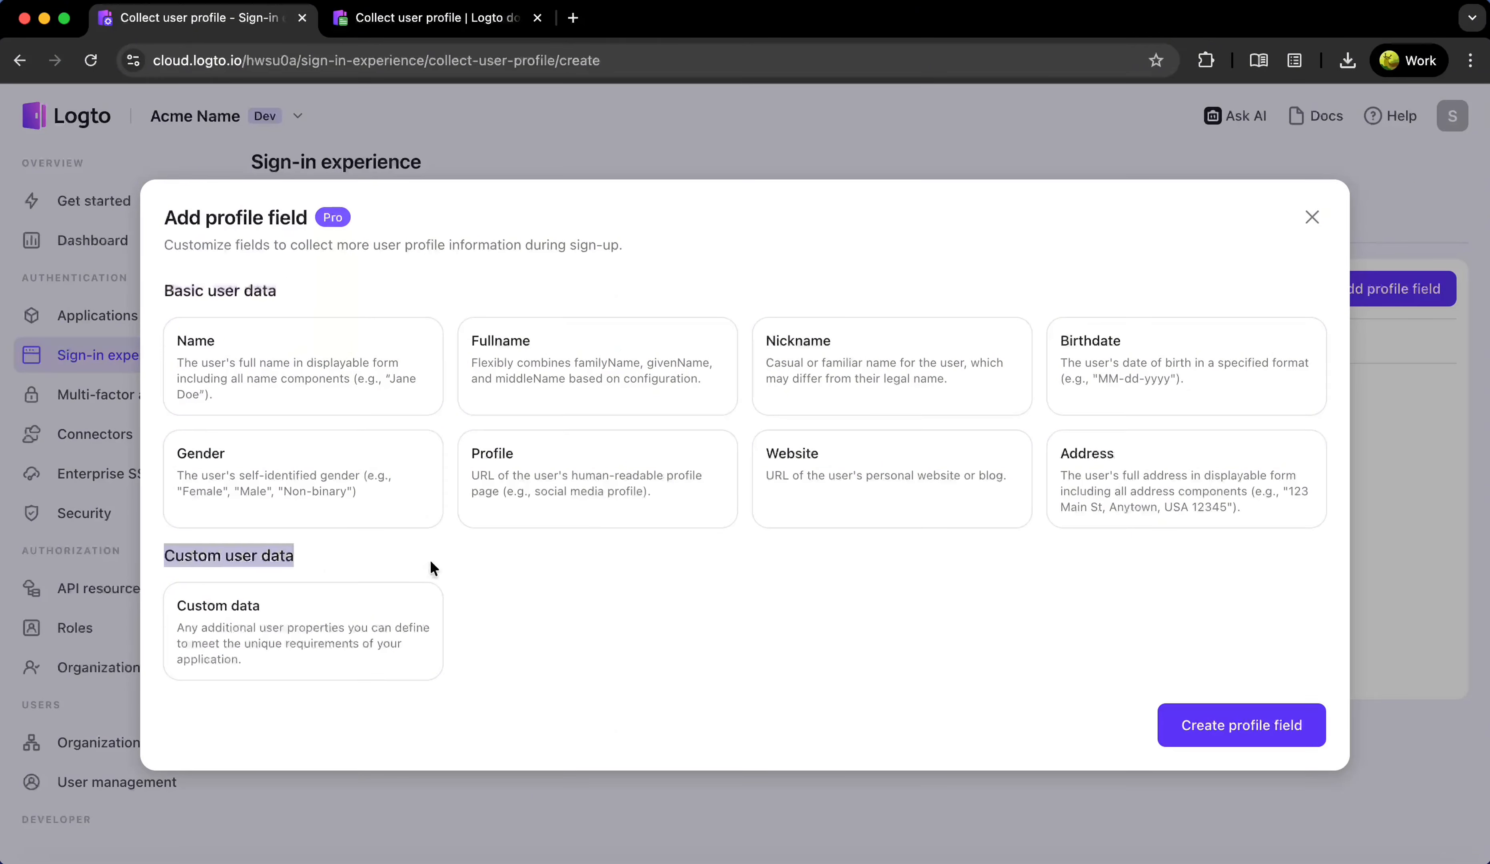
click(468, 566)
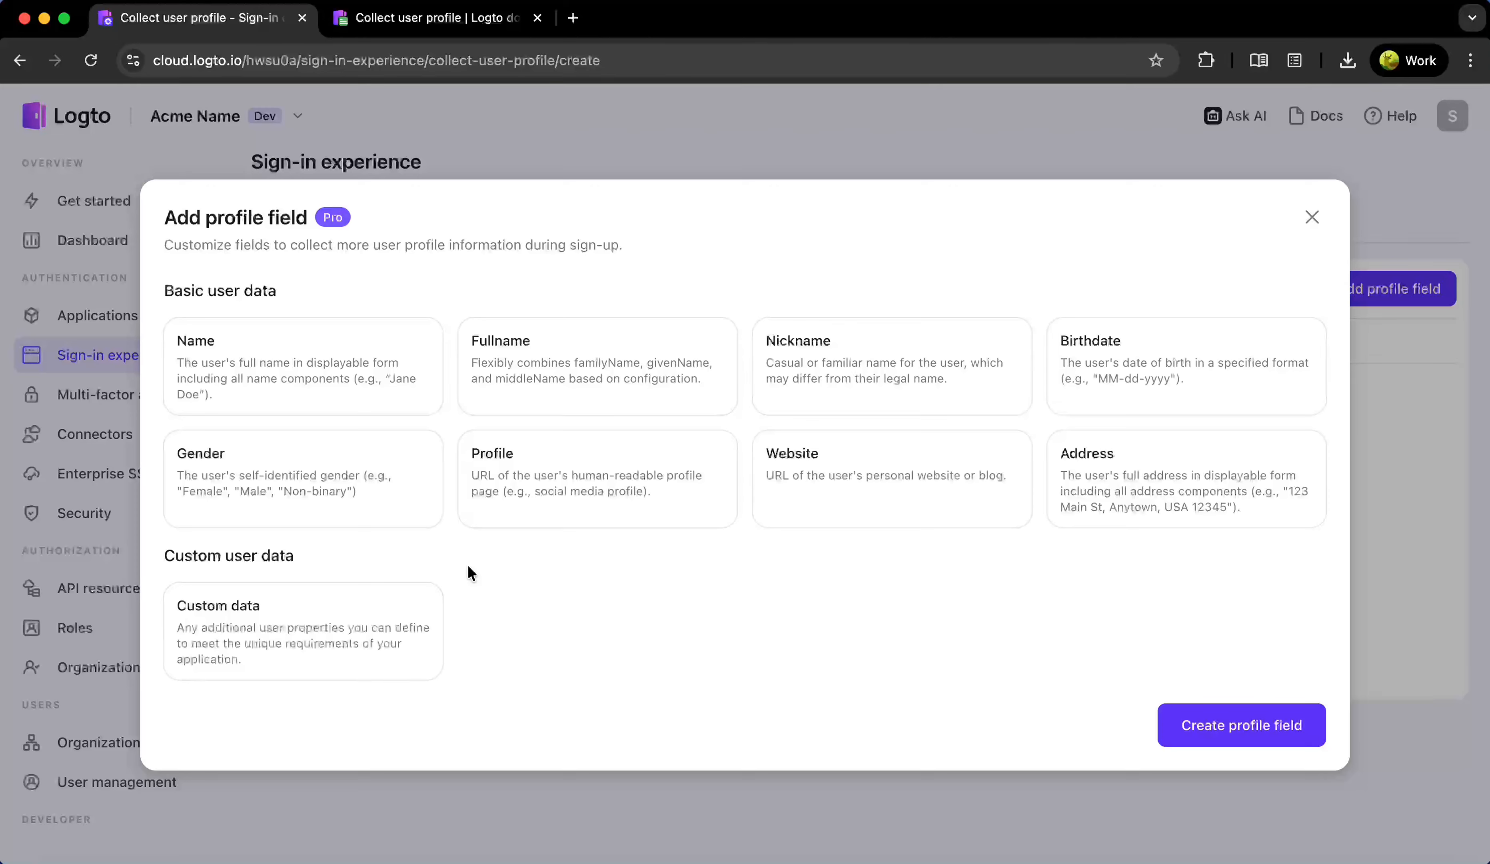
click(617, 362)
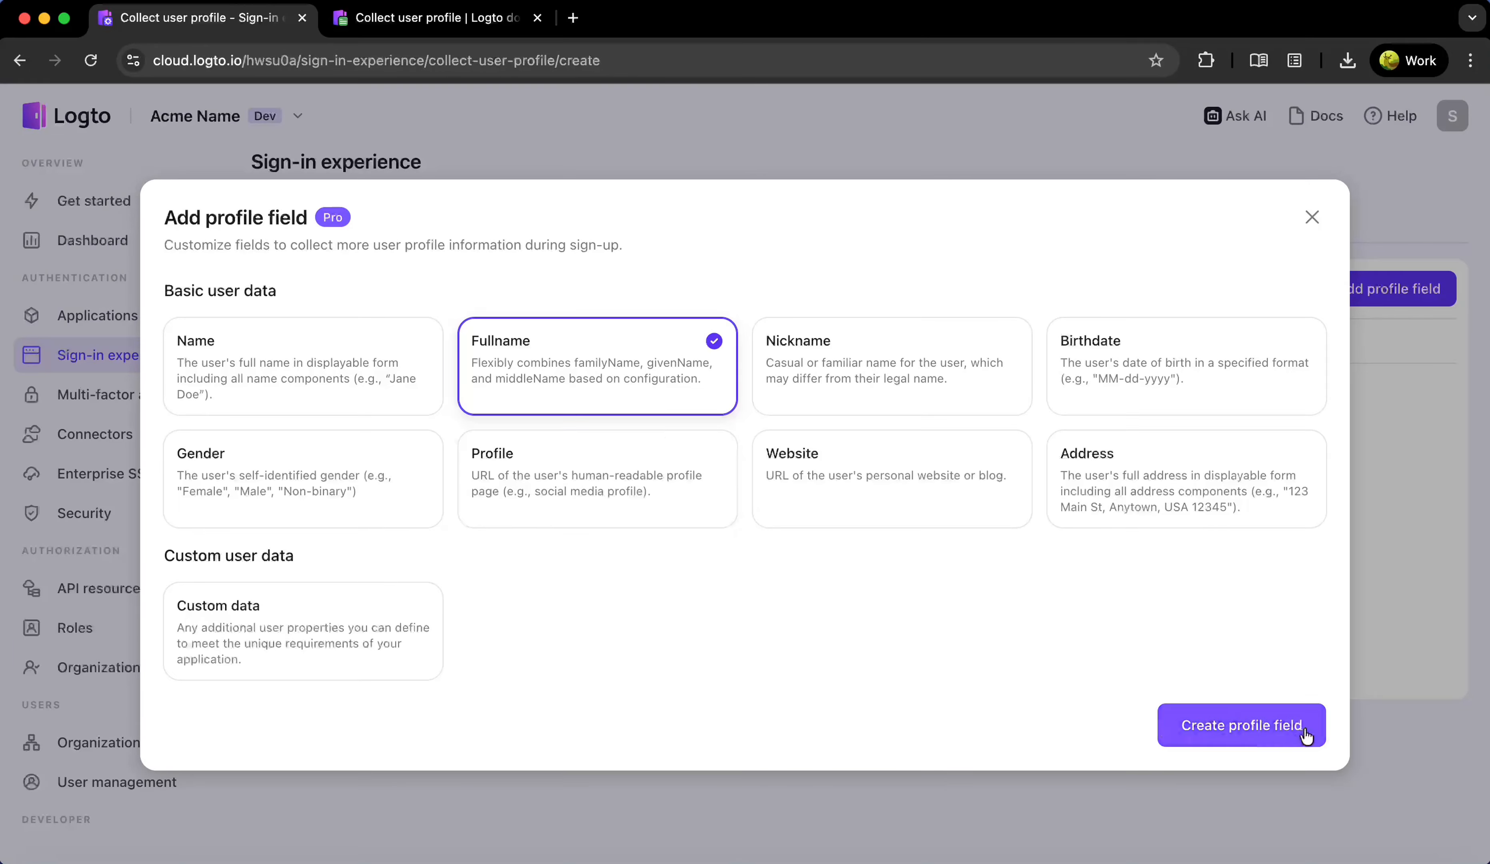
Create the Fullname field, leaving out the middle name component
click(1270, 726)
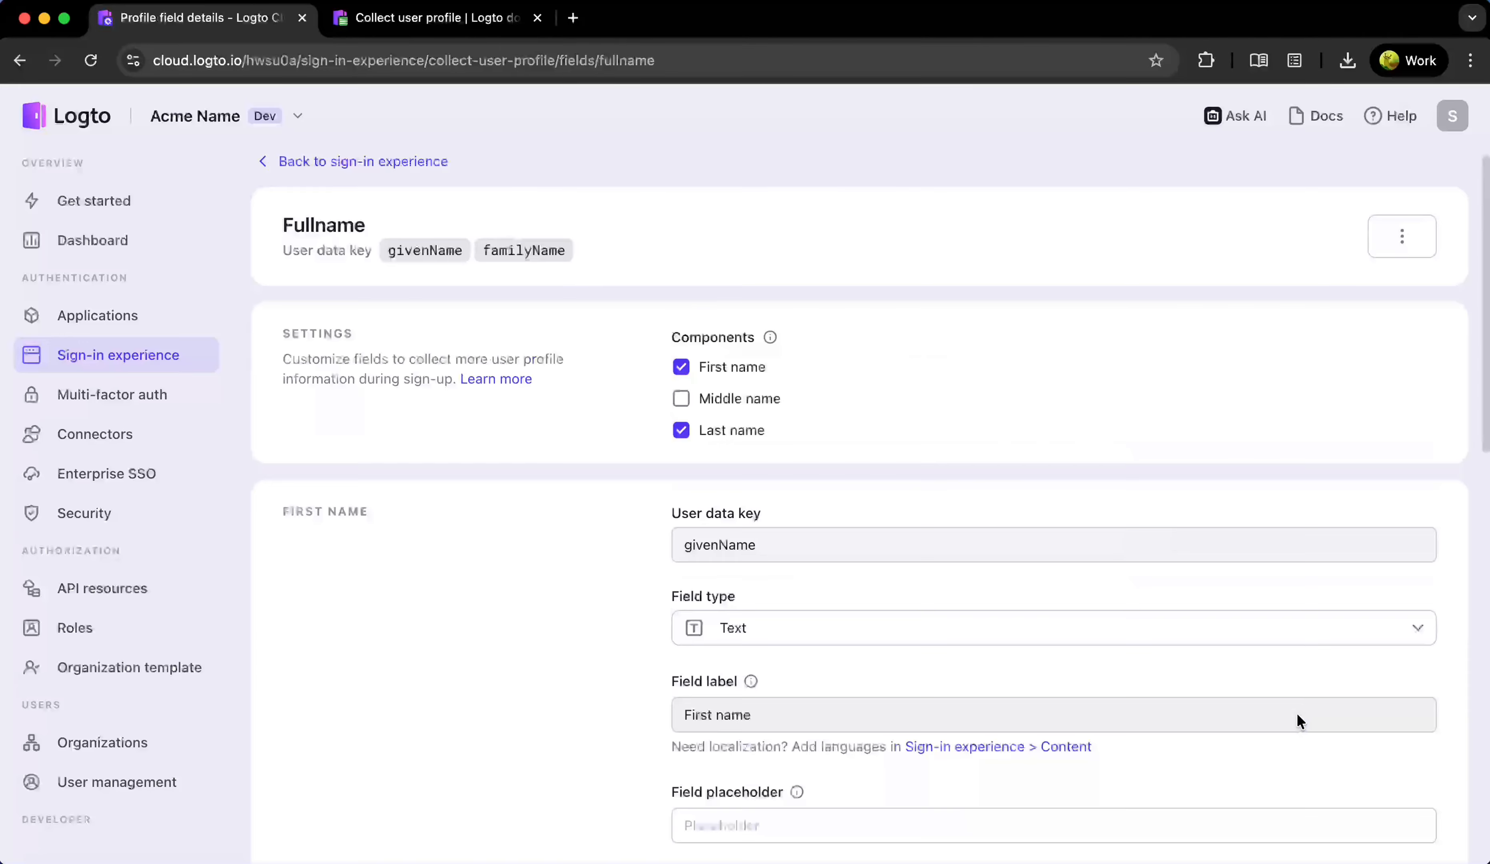
click(777, 404)
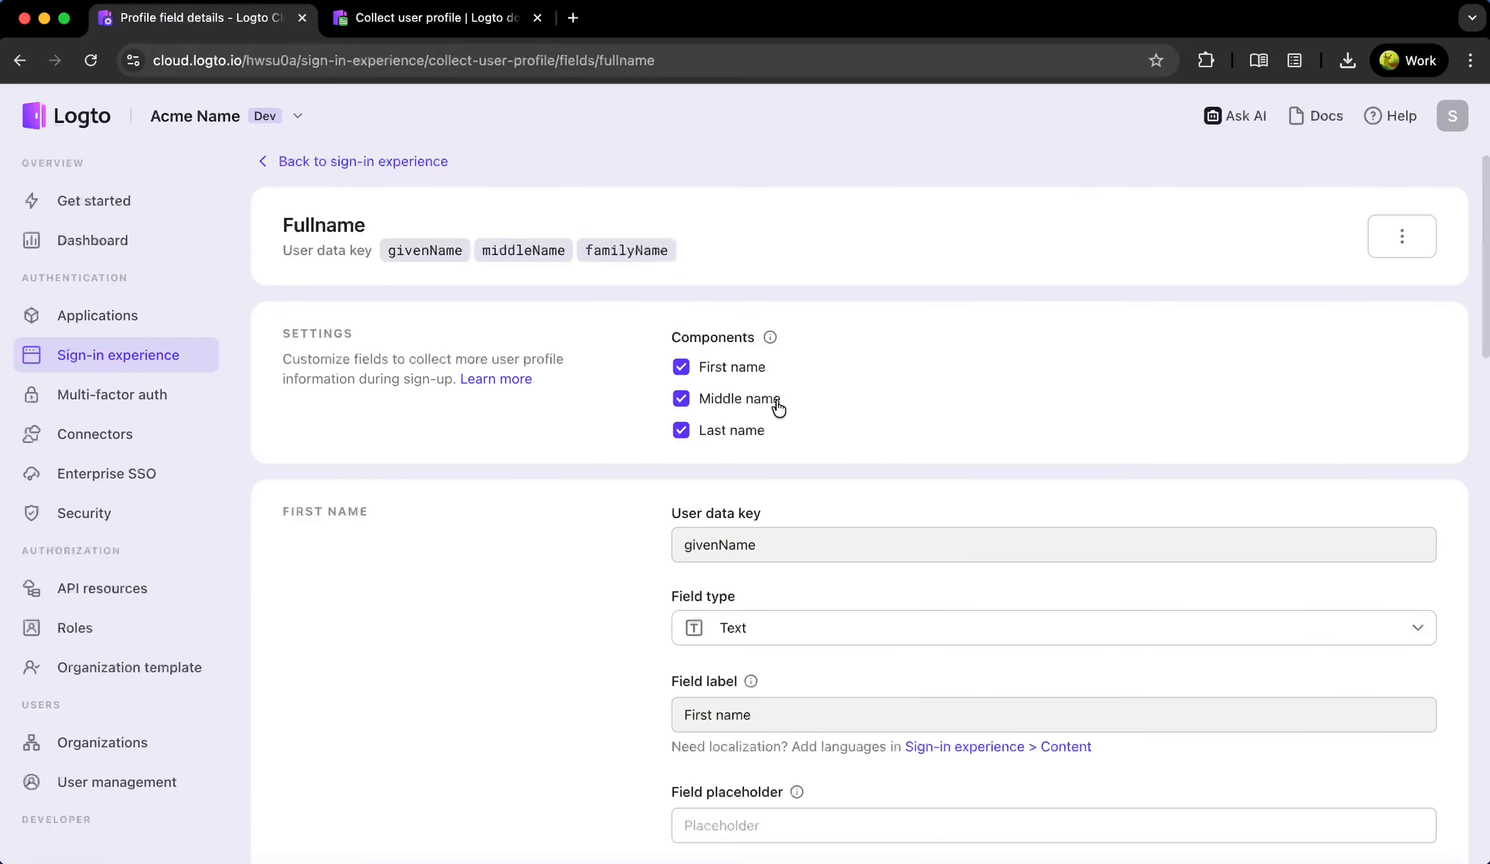
click(777, 404)
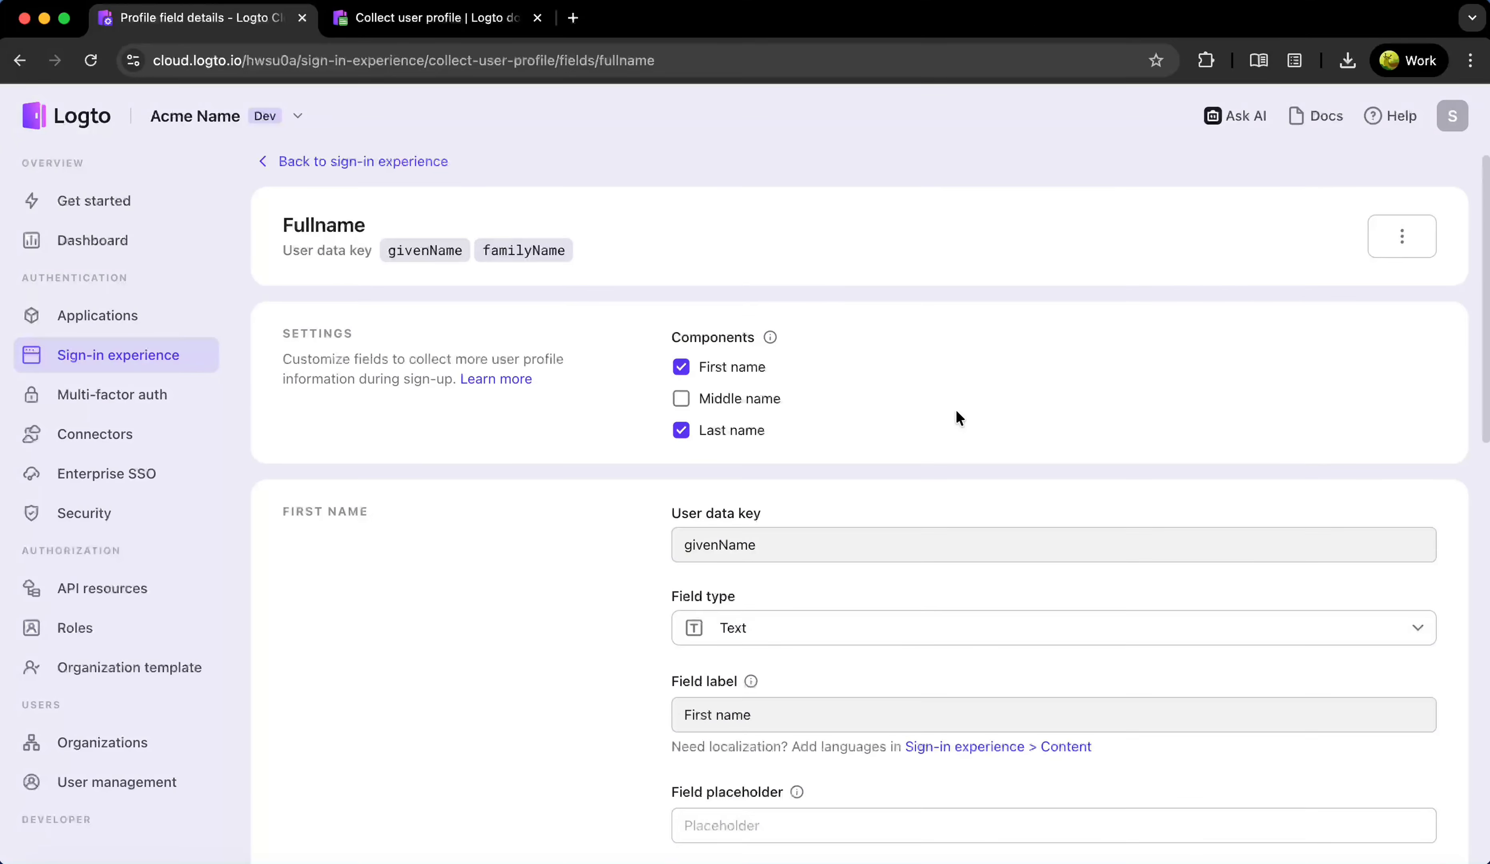
scroll(650, 428, down, 3)
drag(669, 390, 838, 395)
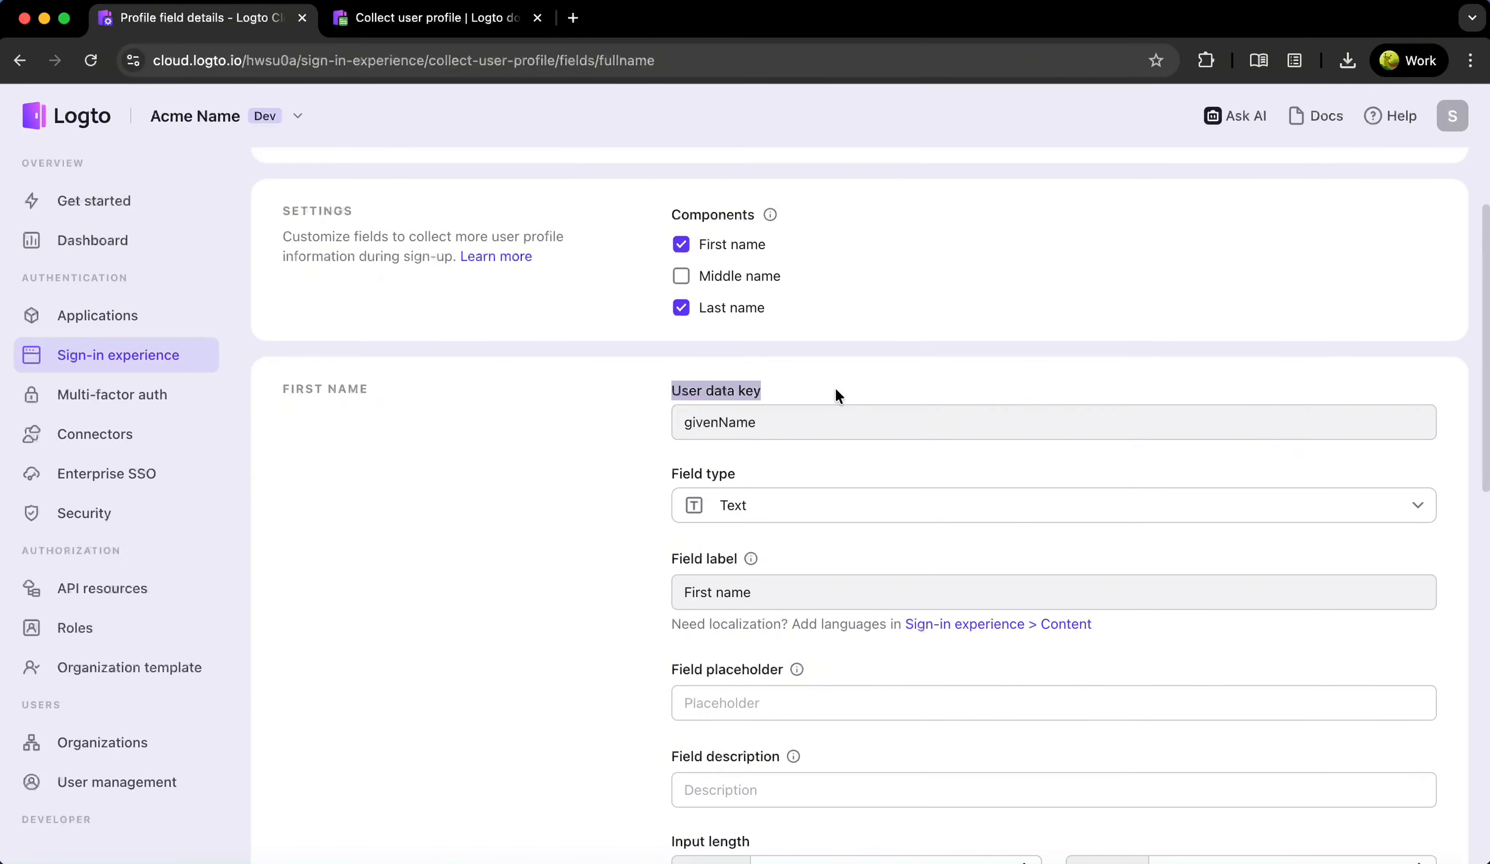
click(835, 394)
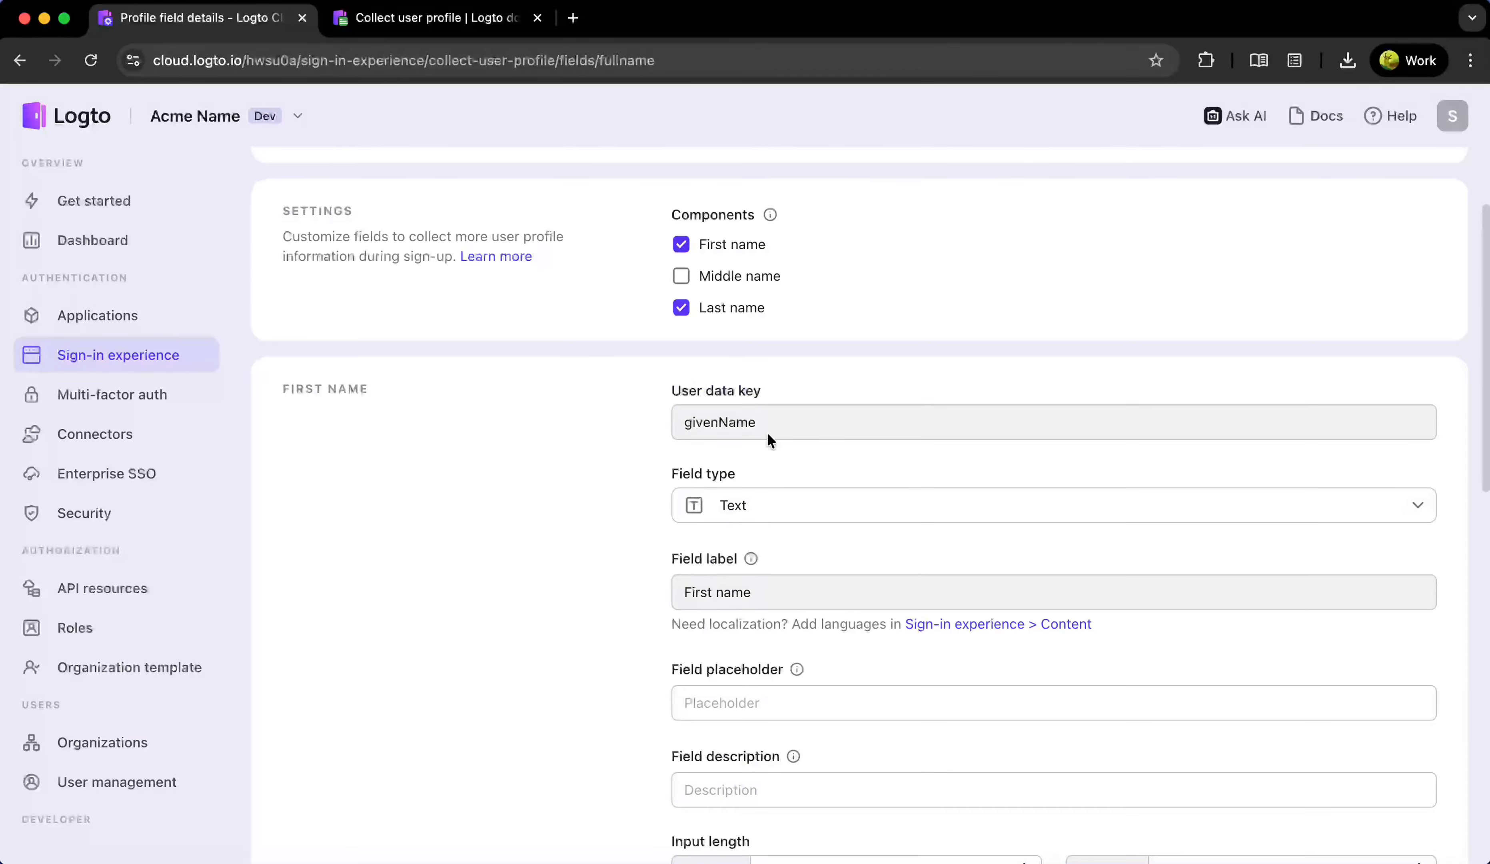
scroll(793, 489, down, 1)
scroll(792, 490, down, 1)
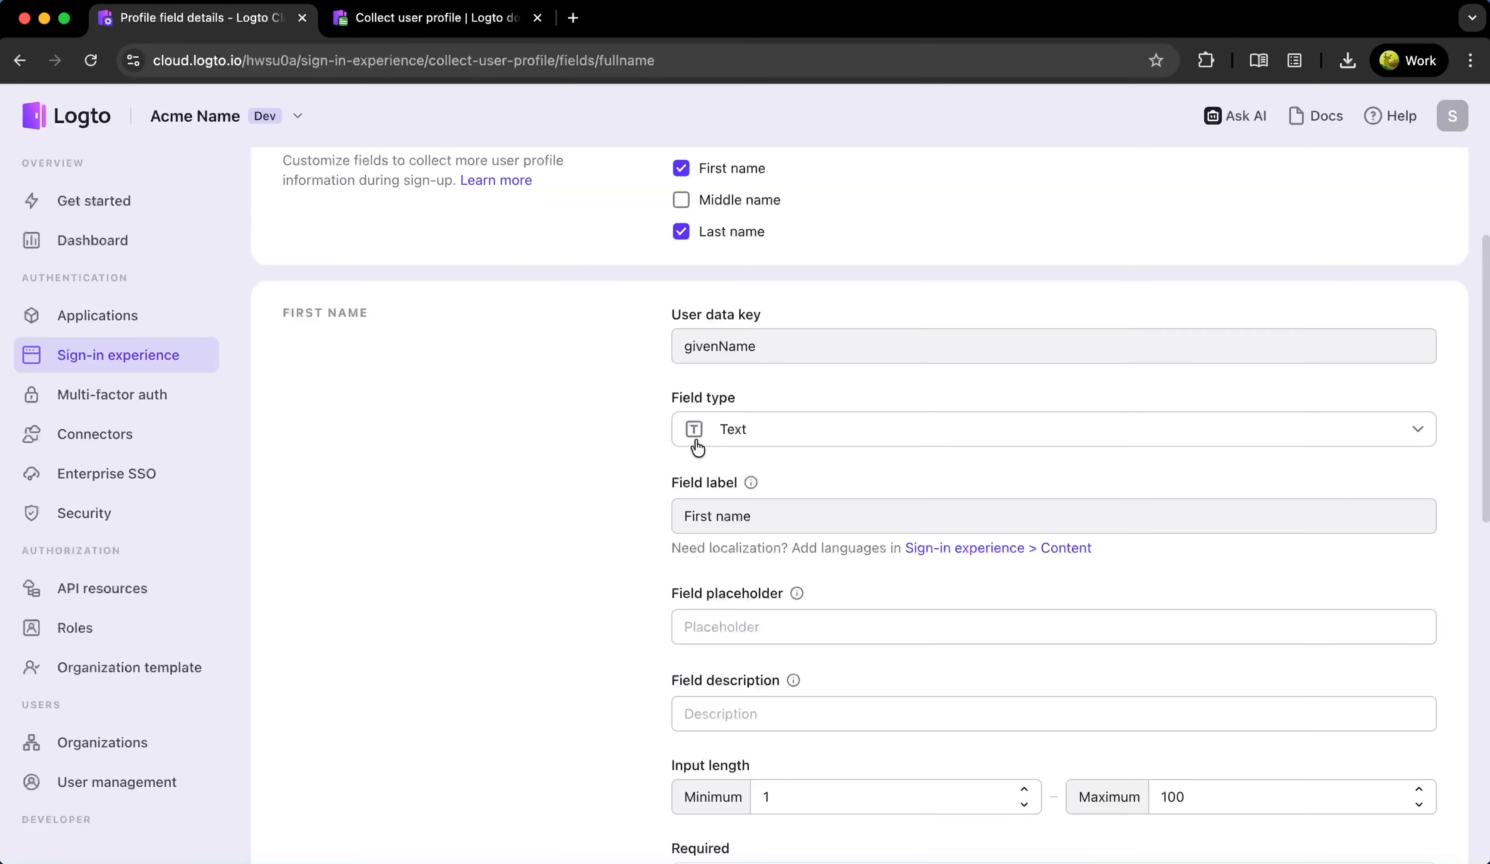
Keep the first name component's field type as Text
click(782, 439)
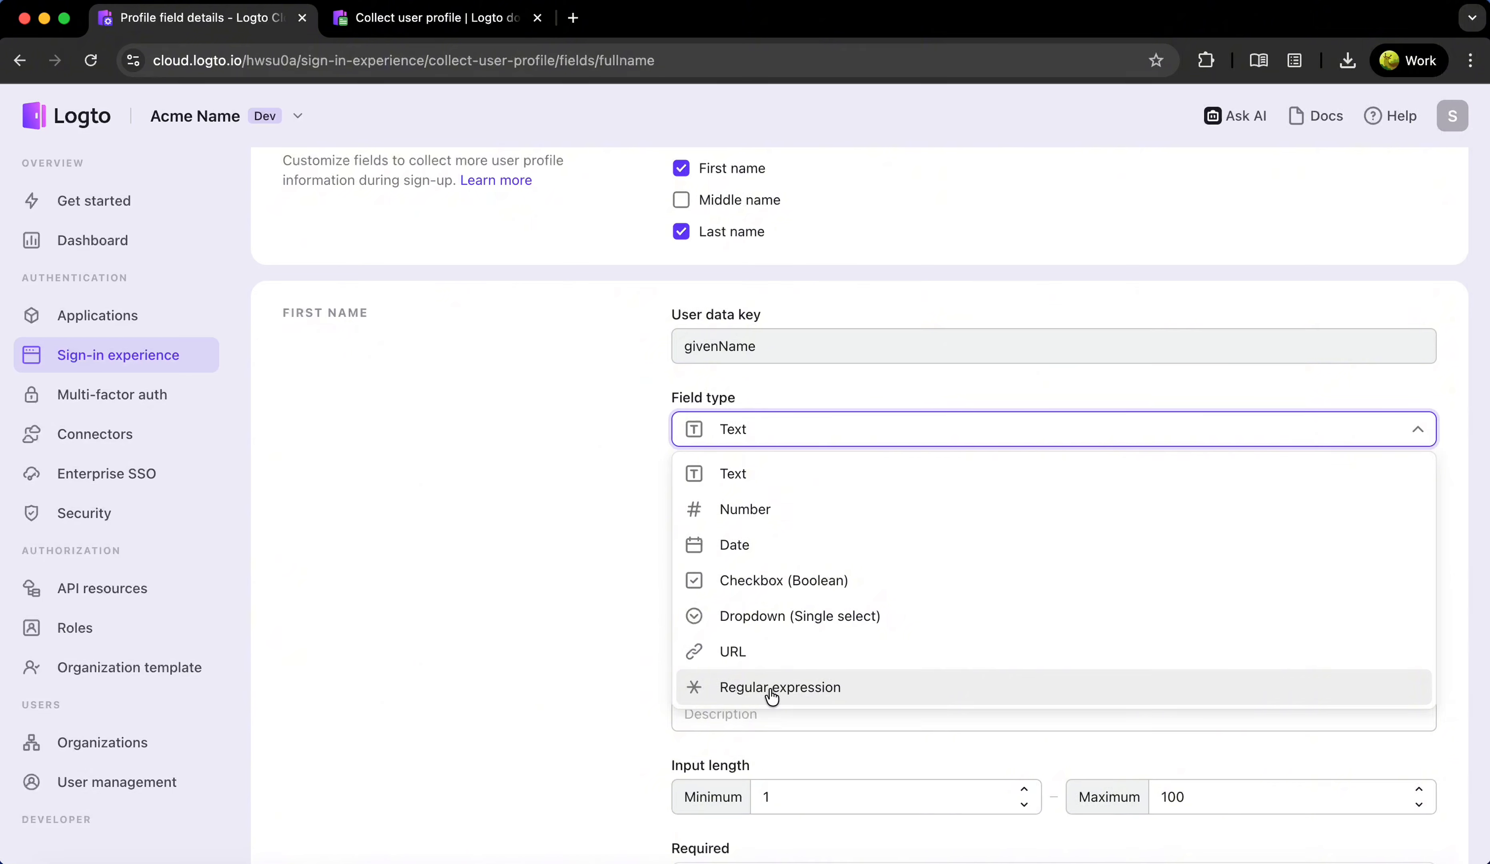
click(620, 579)
scroll(653, 522, down, 2)
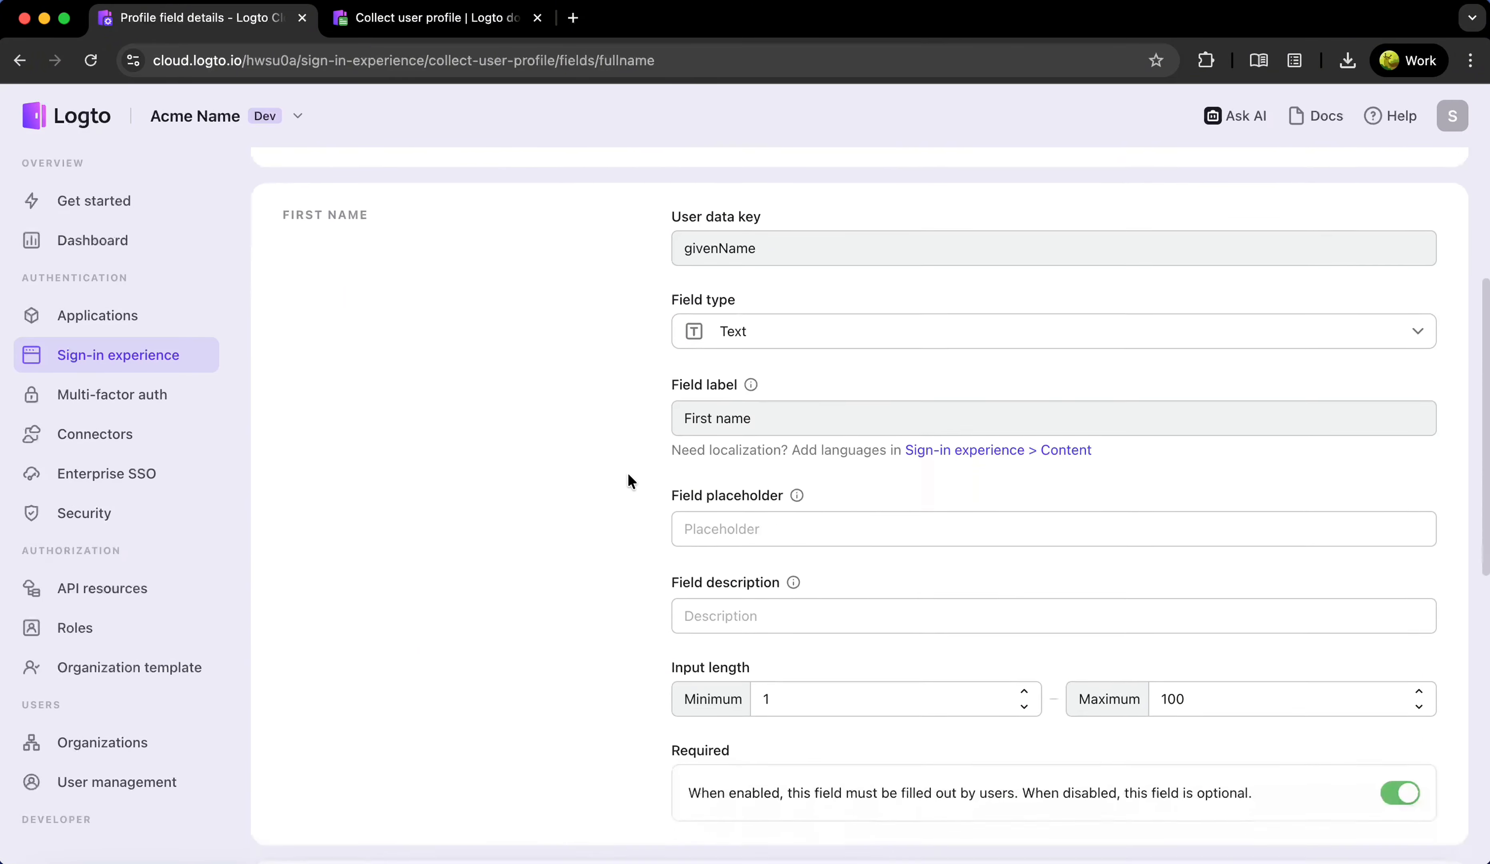
scroll(627, 473, down, 1)
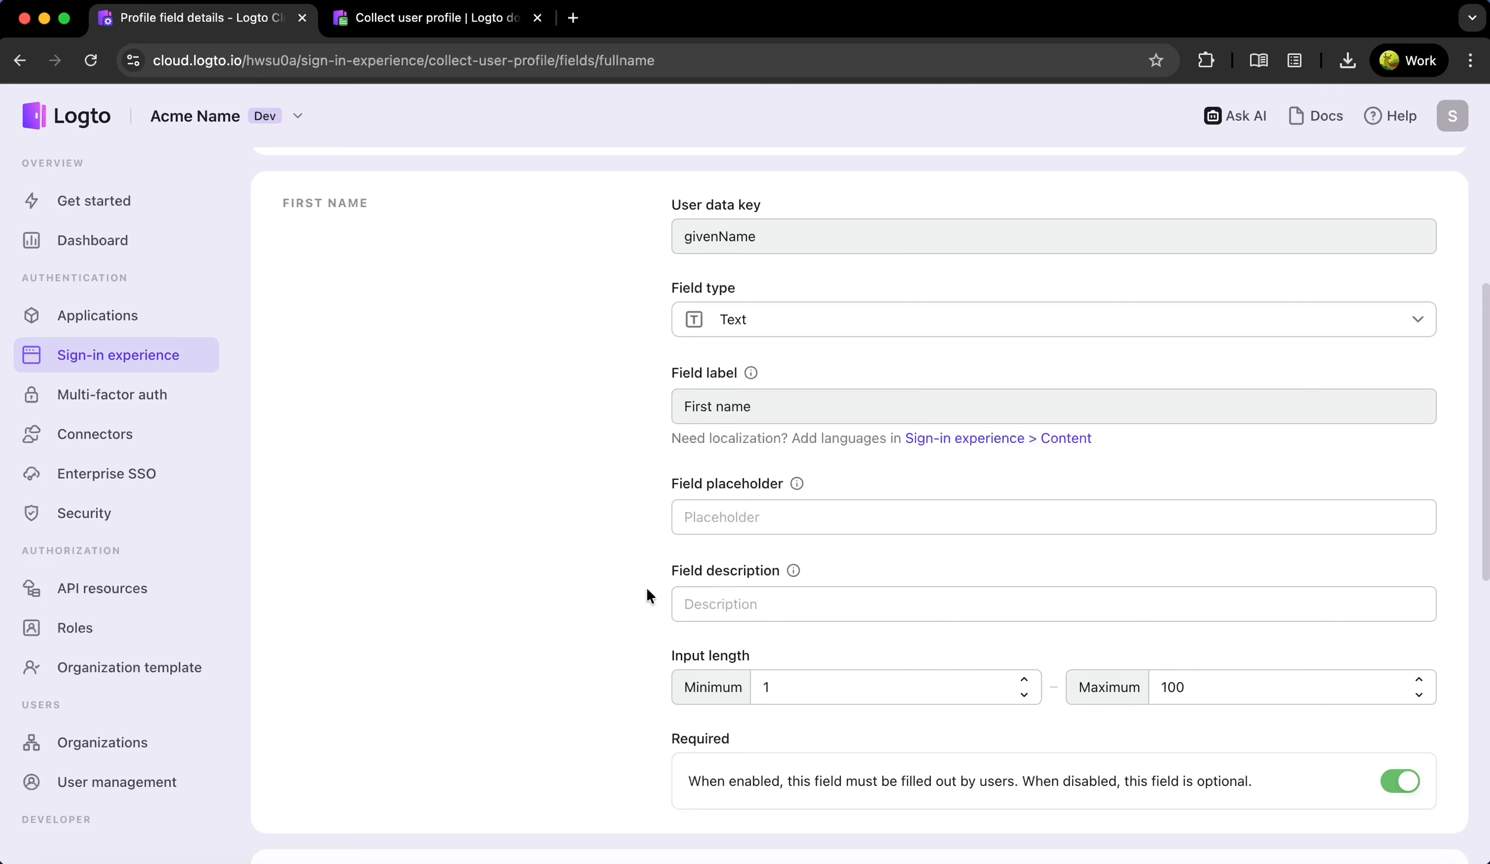
mouse_move(795, 571)
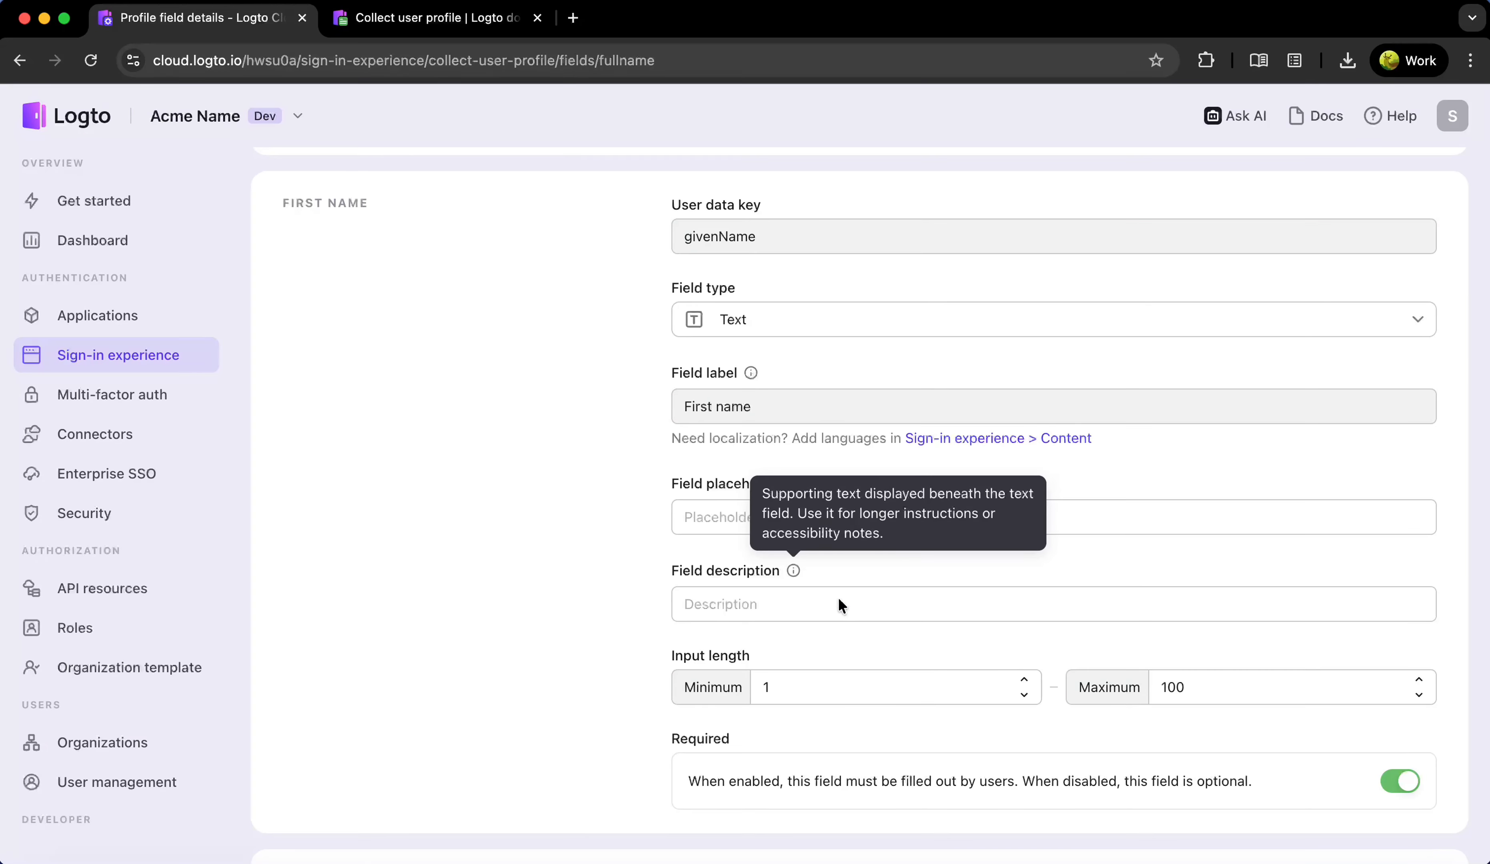
scroll(854, 617, down, 5)
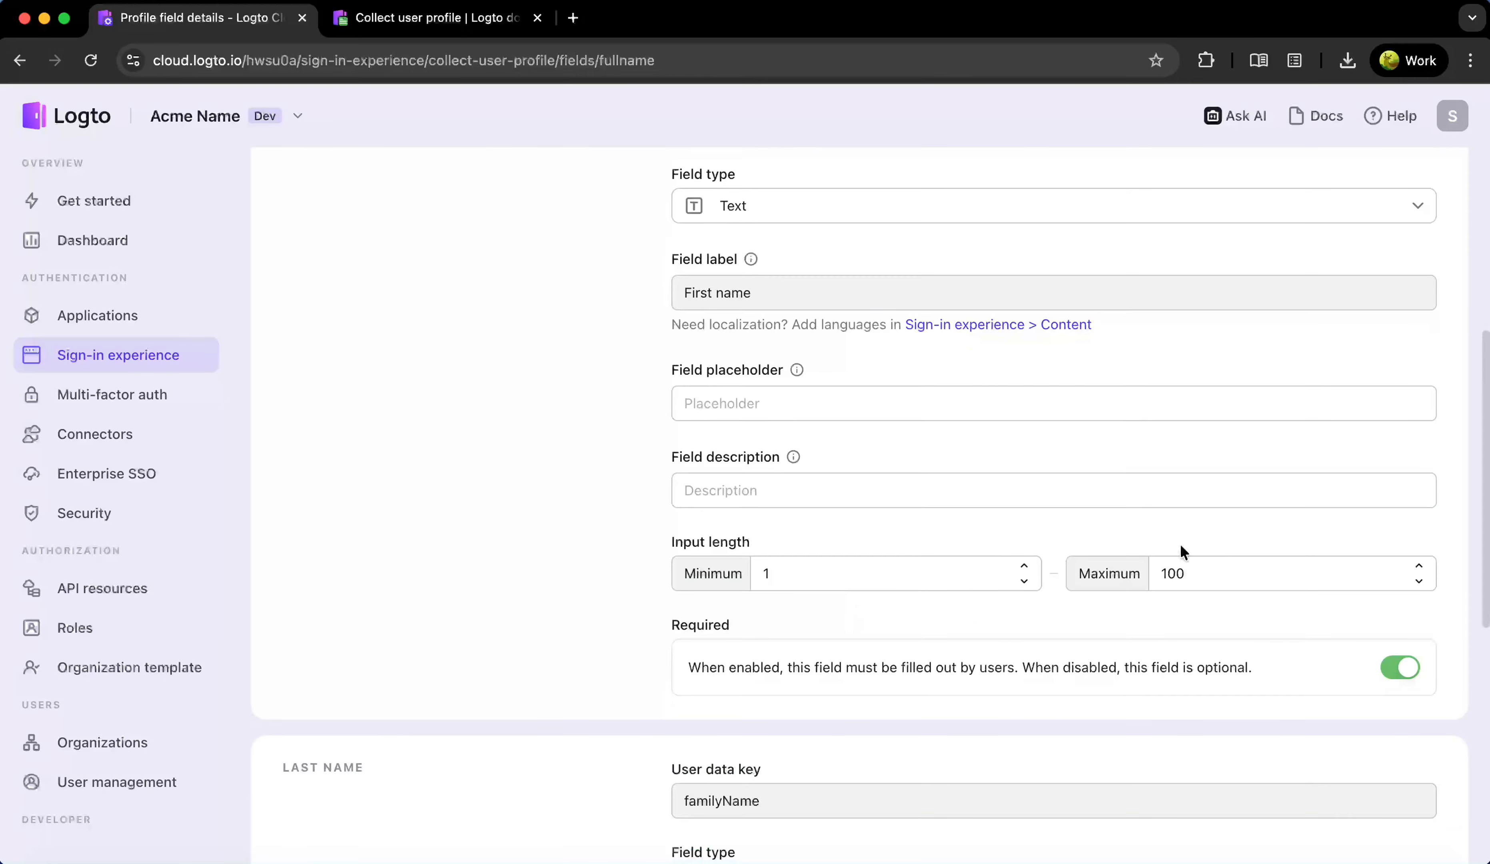
Limit first name to 50 characters, save, and return to the profile field list
drag(1260, 576, 1078, 573)
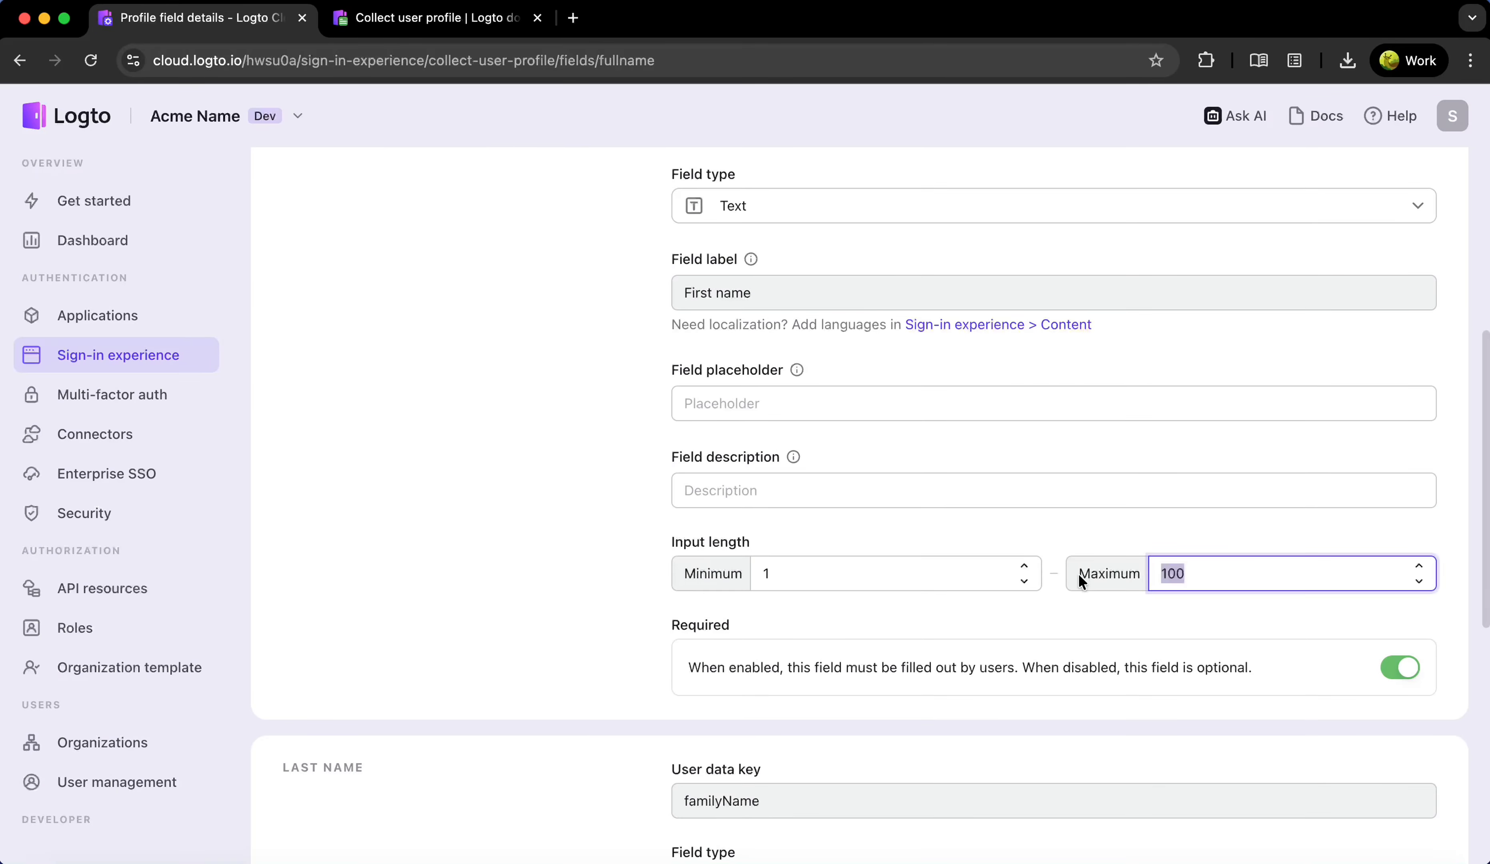
text(50)
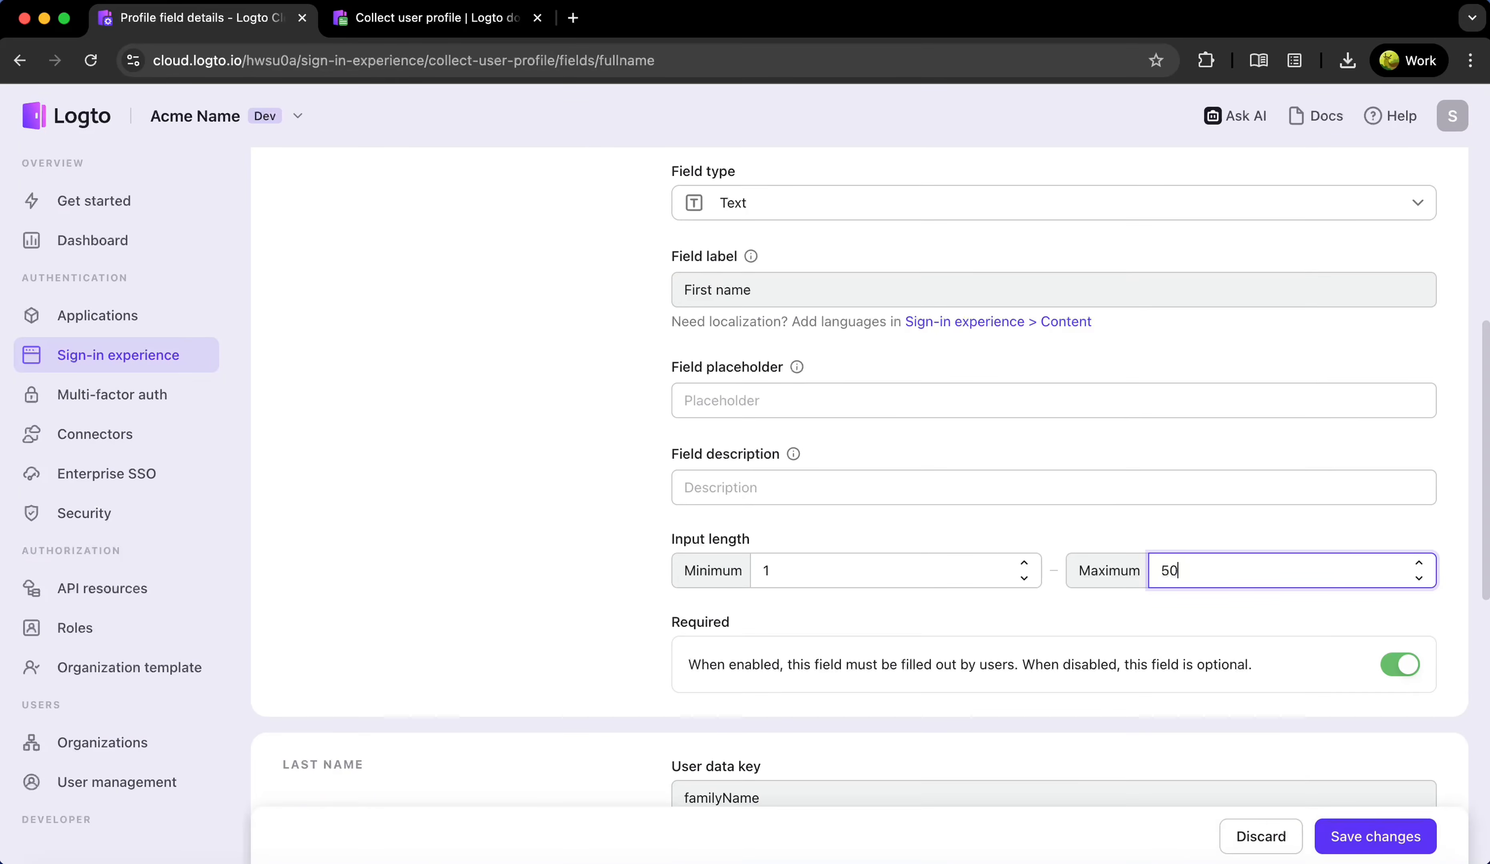
scroll(1125, 674, down, 3)
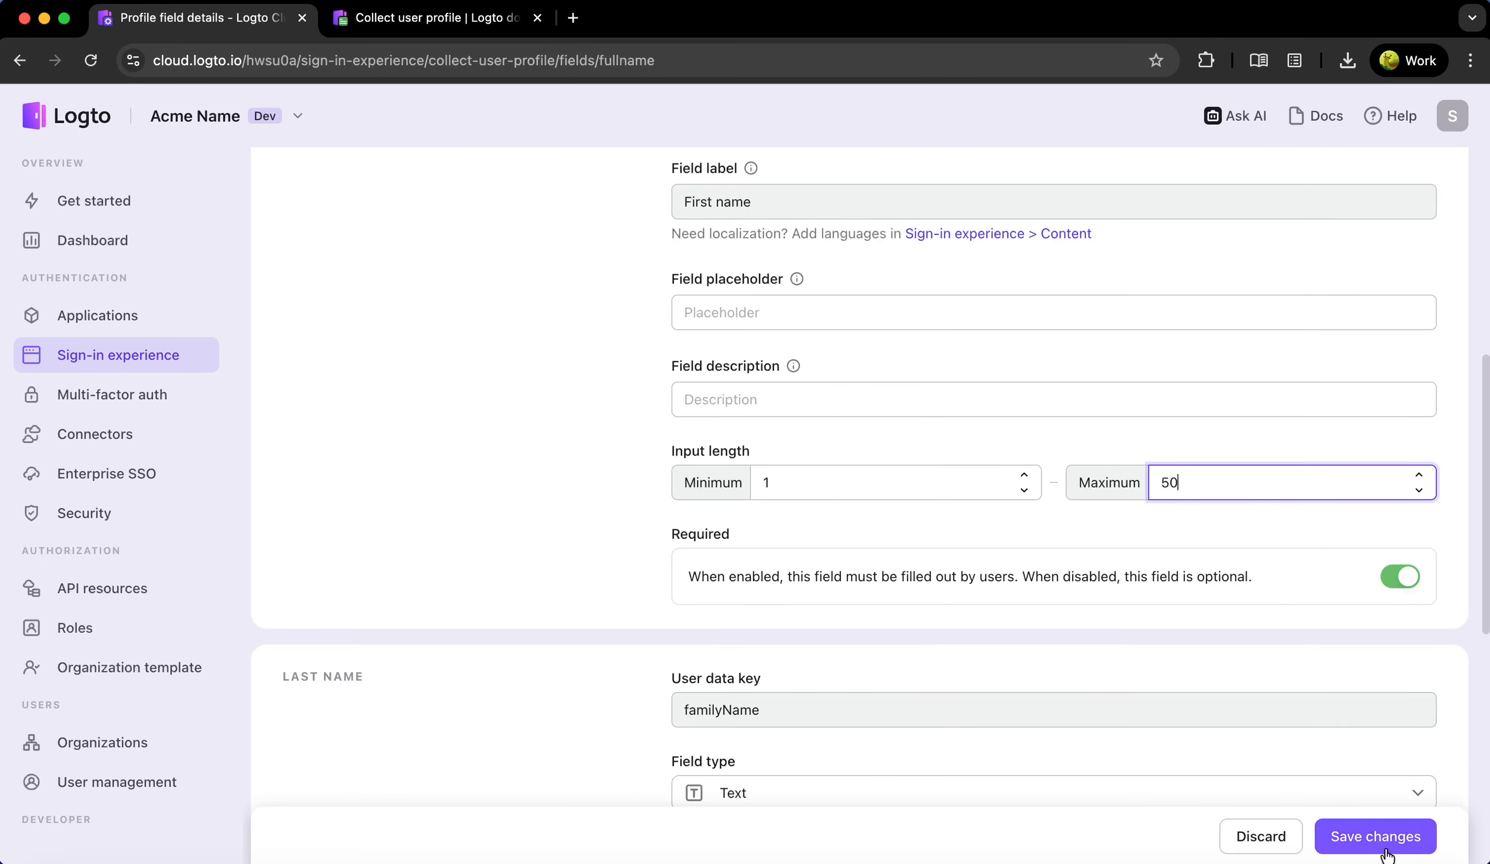
click(1376, 836)
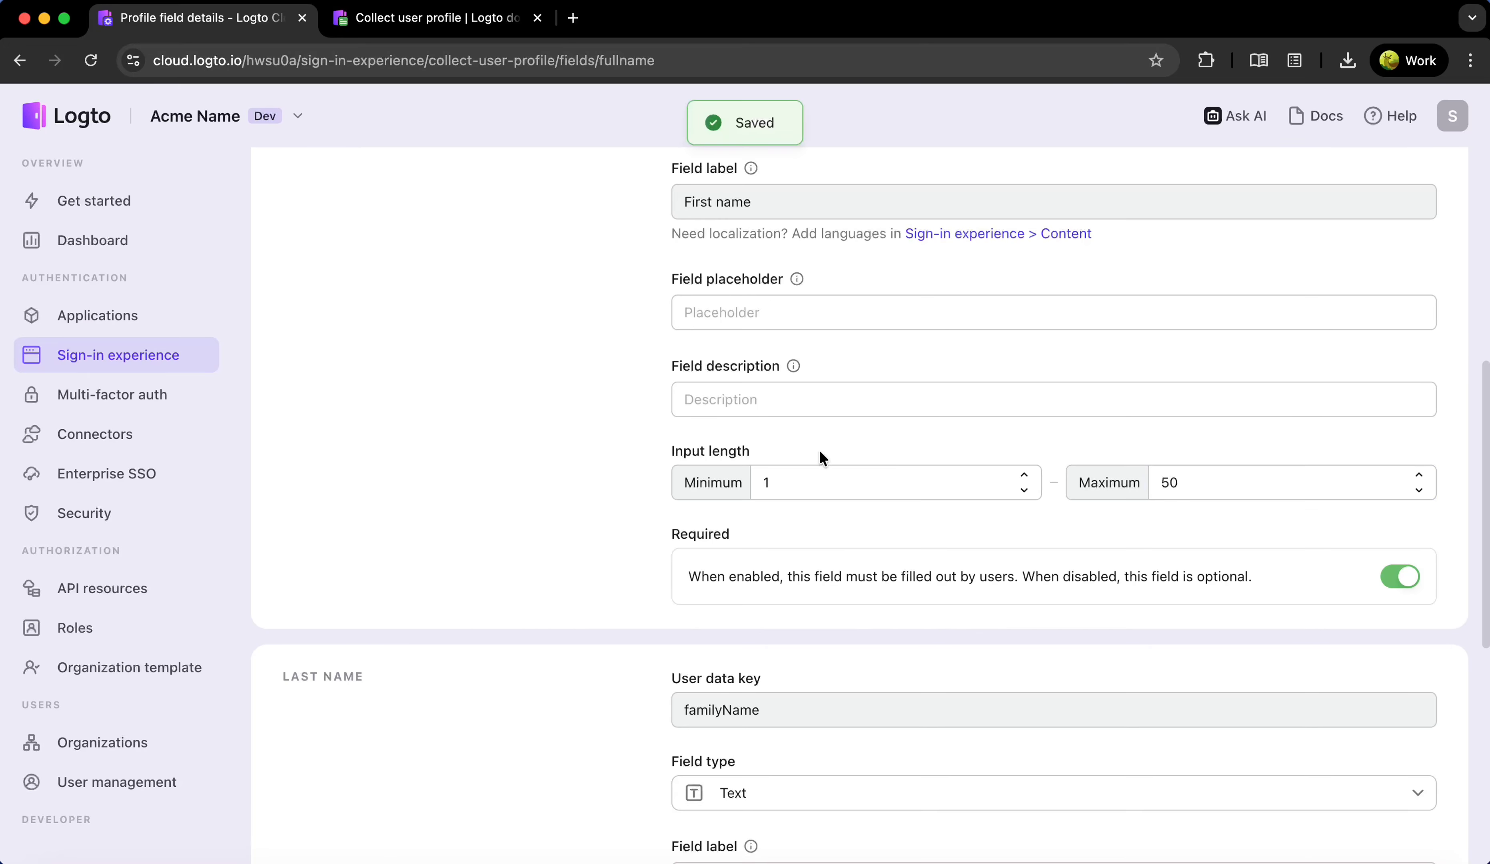
scroll(820, 449, up, 10)
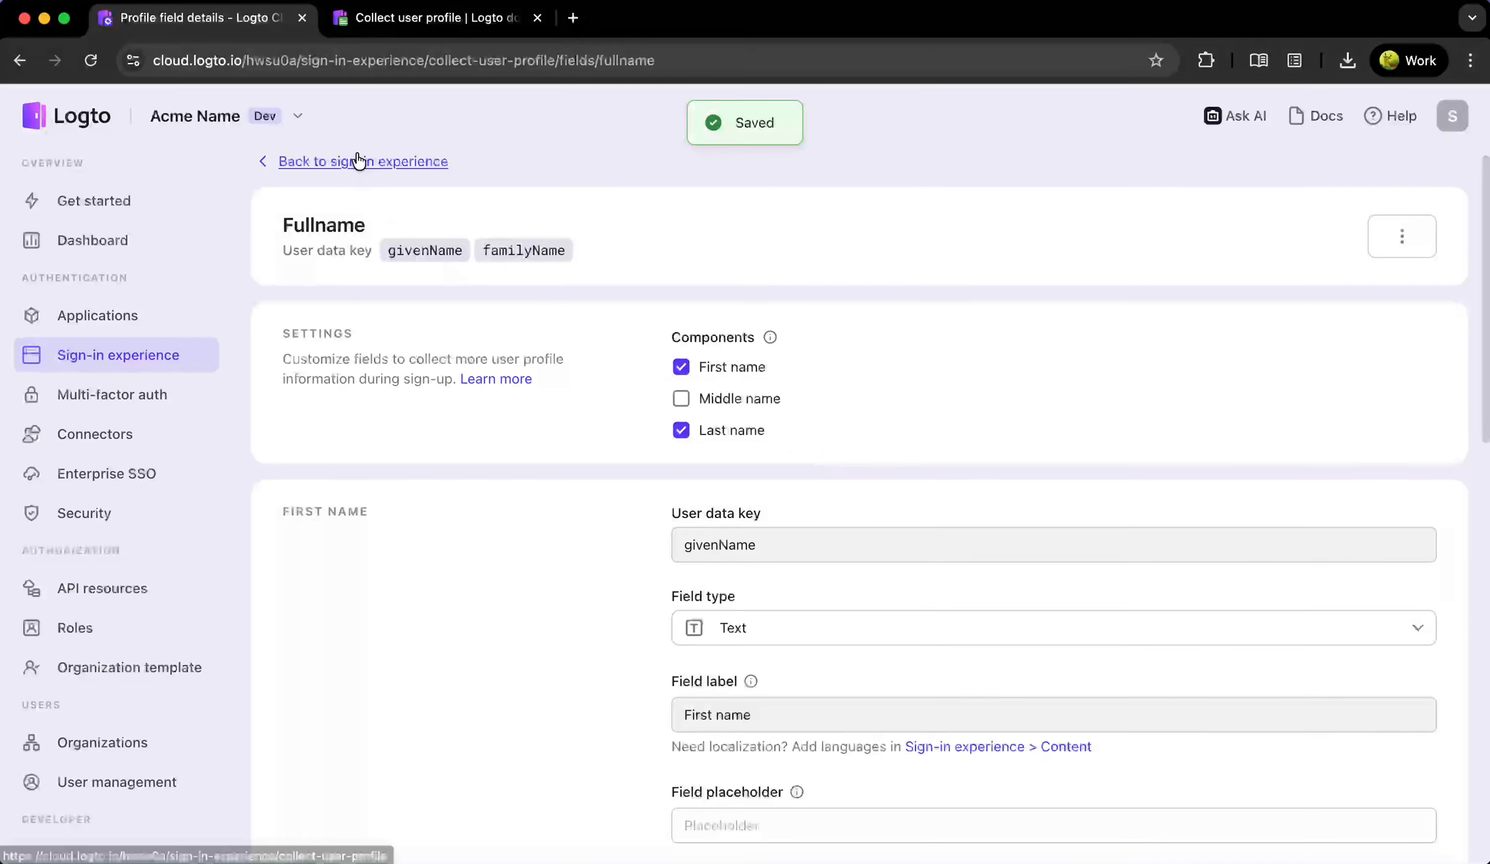
click(363, 161)
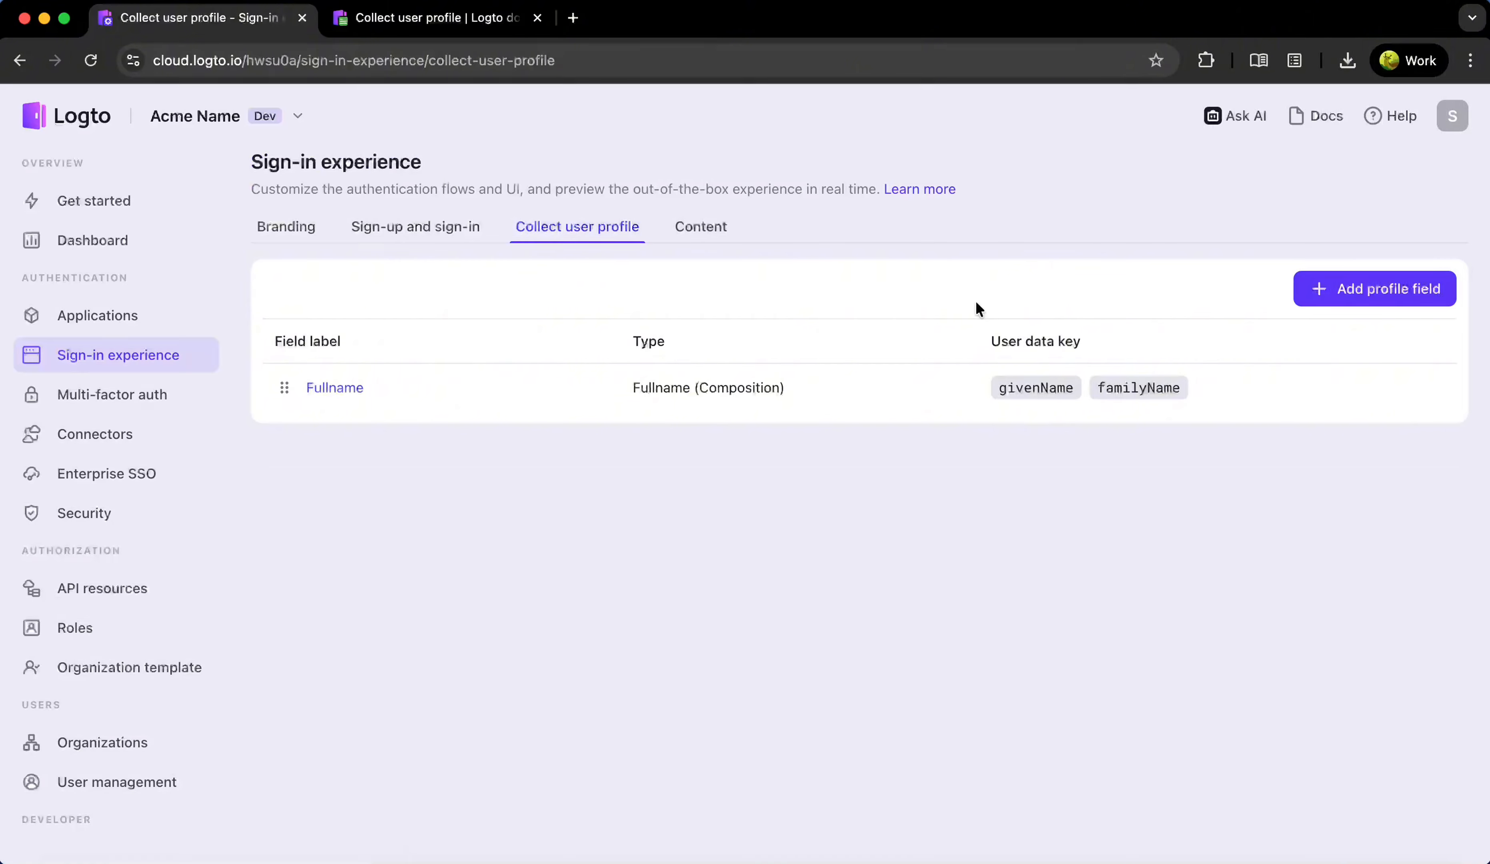
Create a Nickname profile field of type Regular expression
click(1352, 287)
click(648, 394)
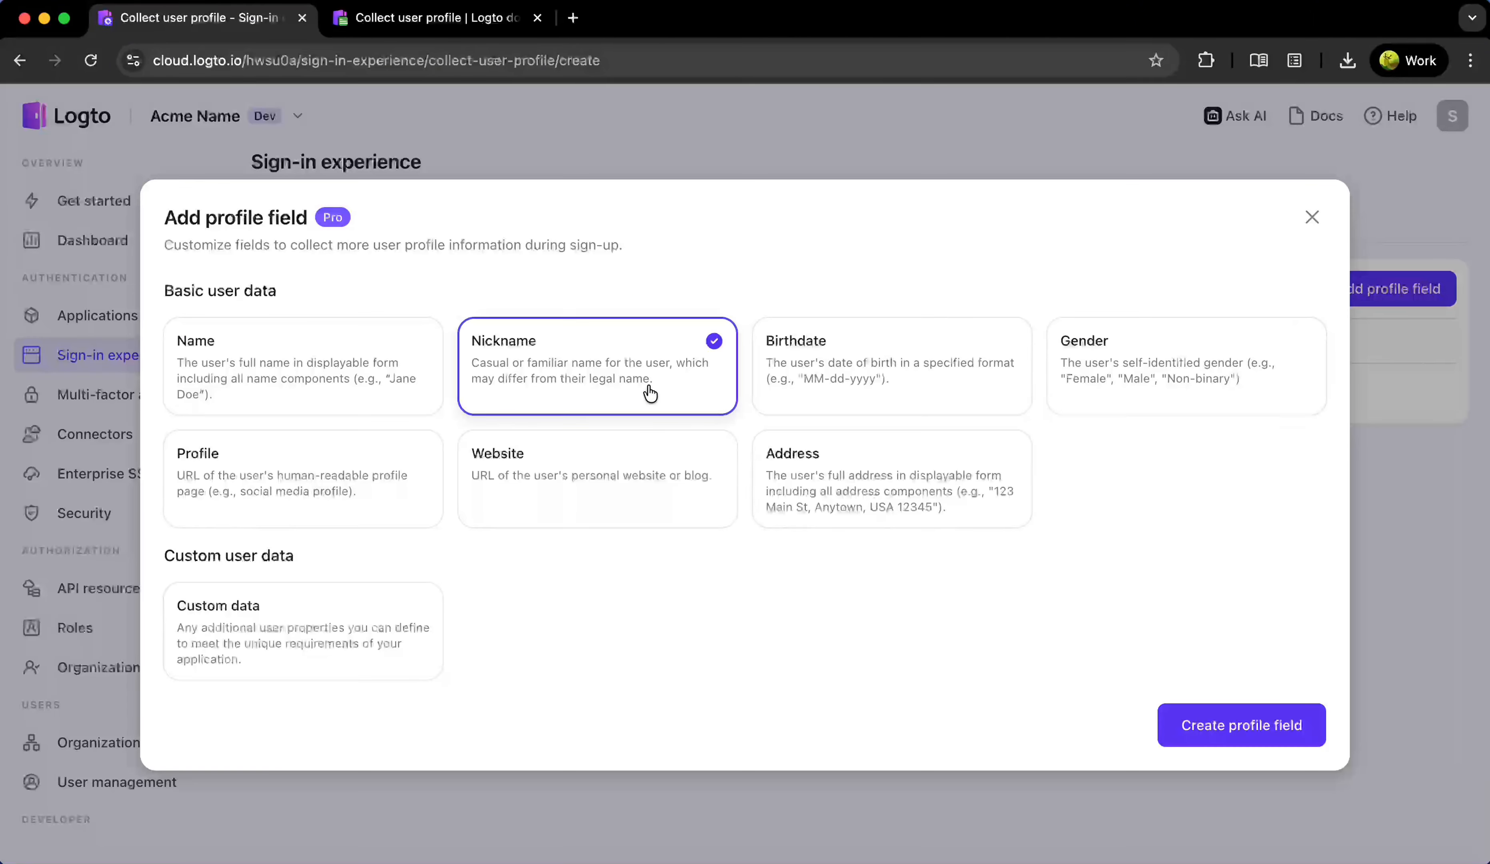
click(1254, 725)
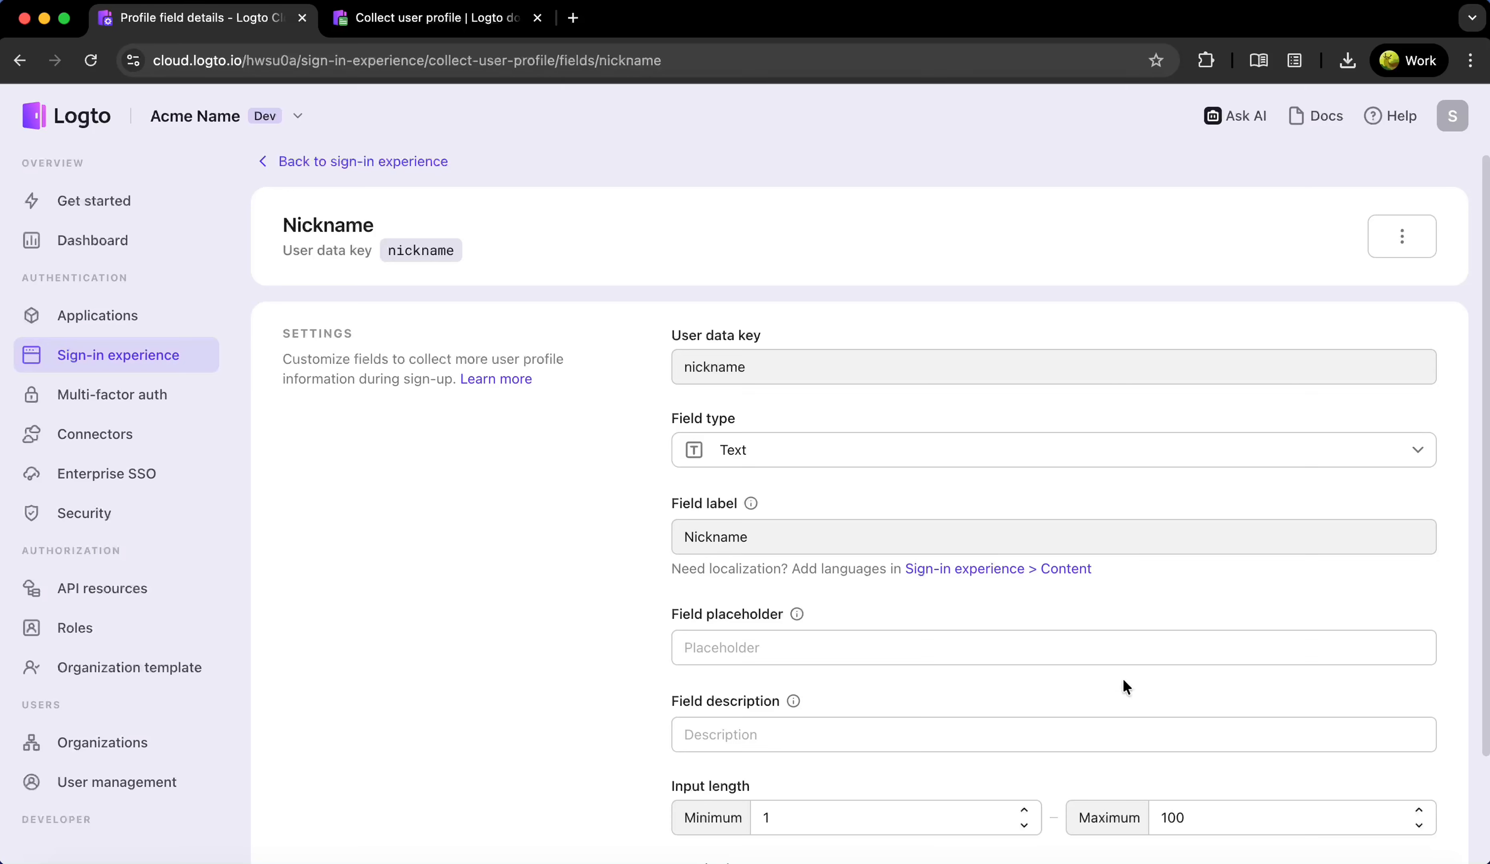
click(770, 469)
click(794, 707)
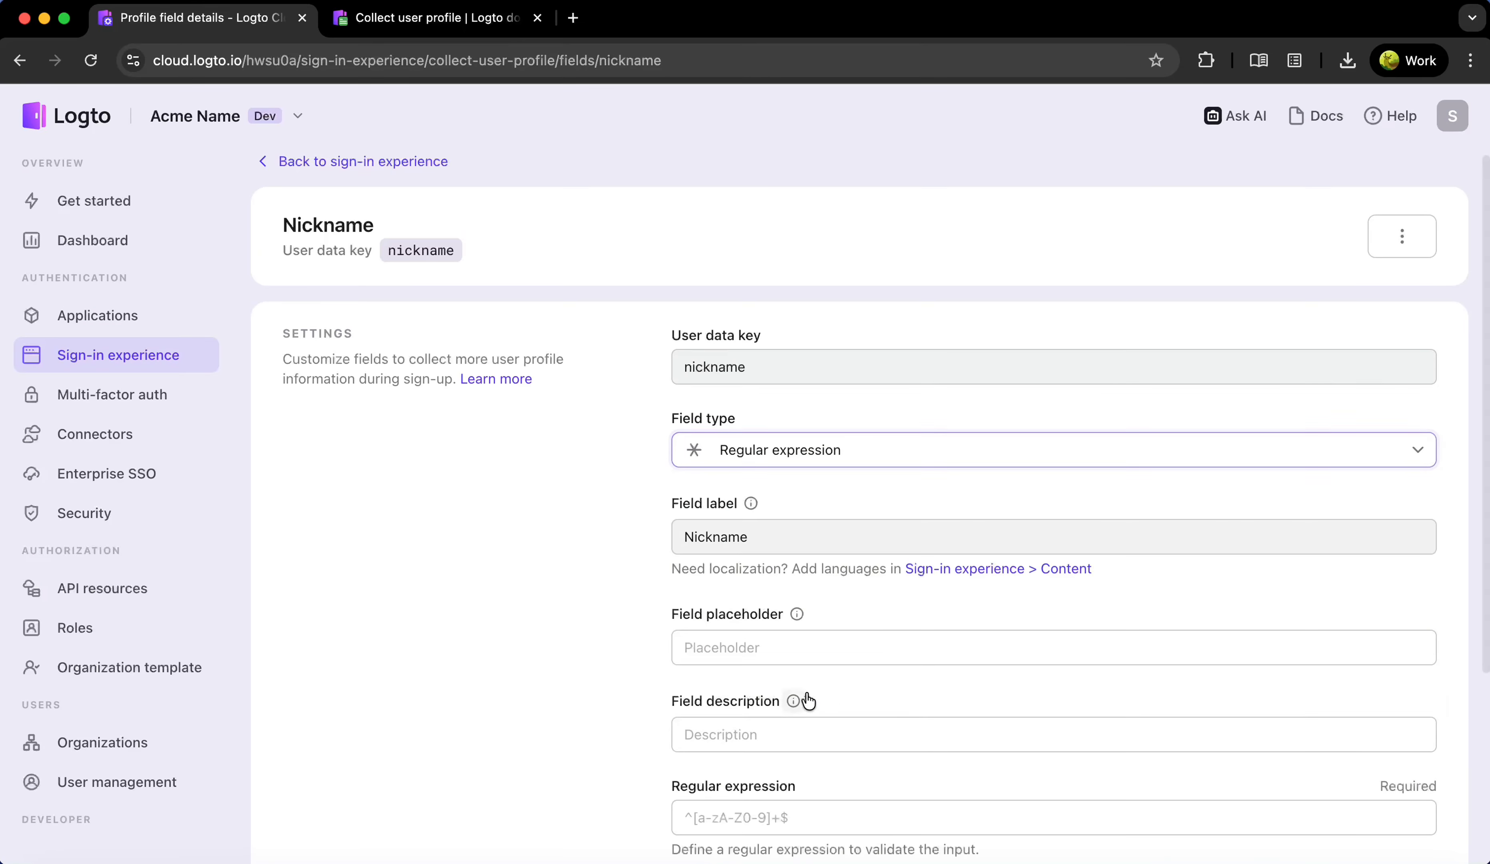
scroll(957, 576, down, 5)
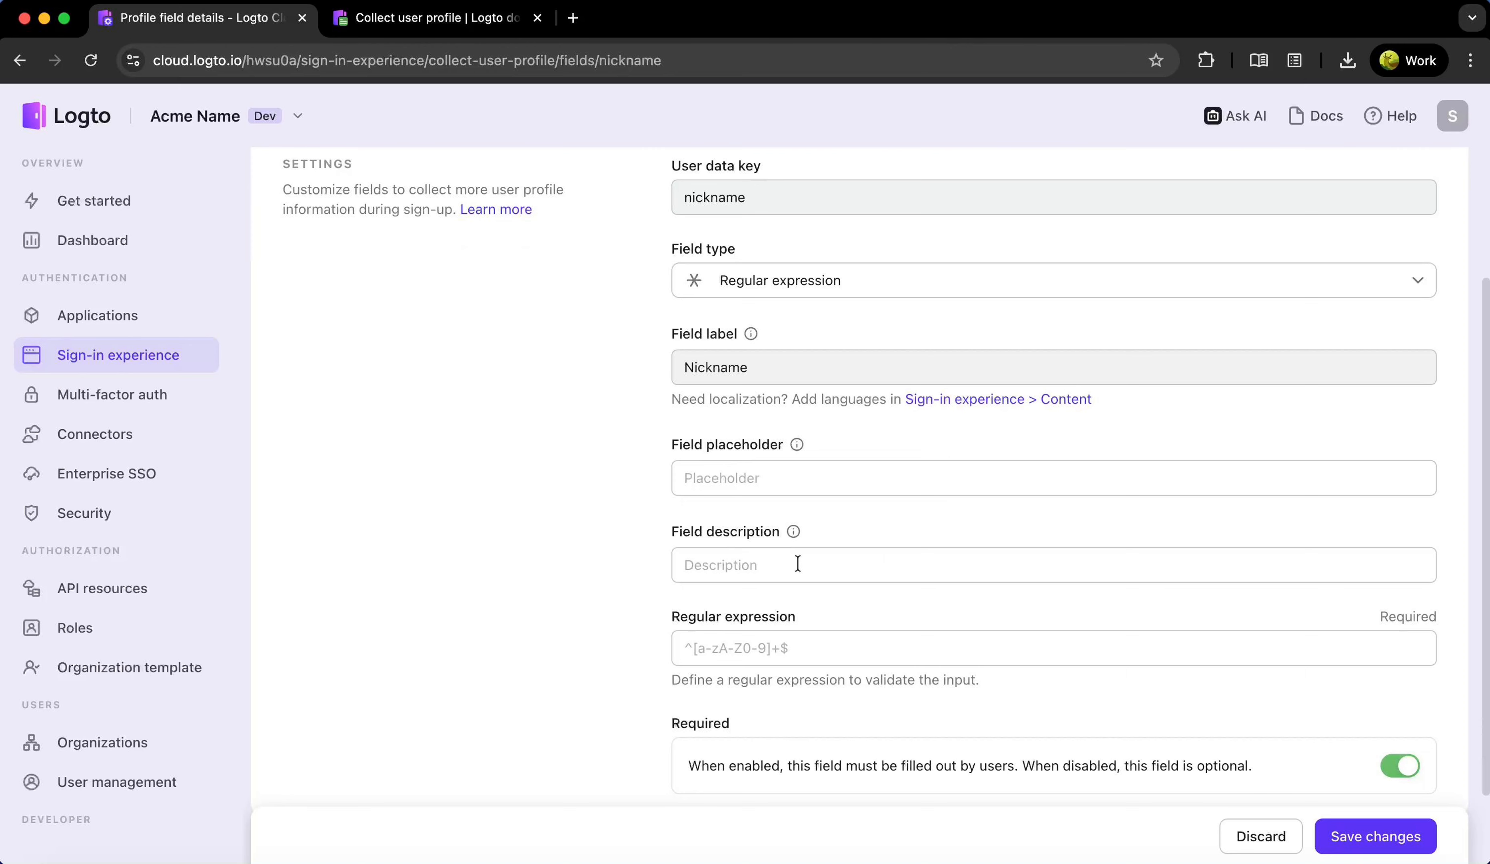
Give Nickname the 'Letters, numbers, and underscores only.' description and ^[A-Za-z0-9_]+$ pattern, then save
click(798, 563)
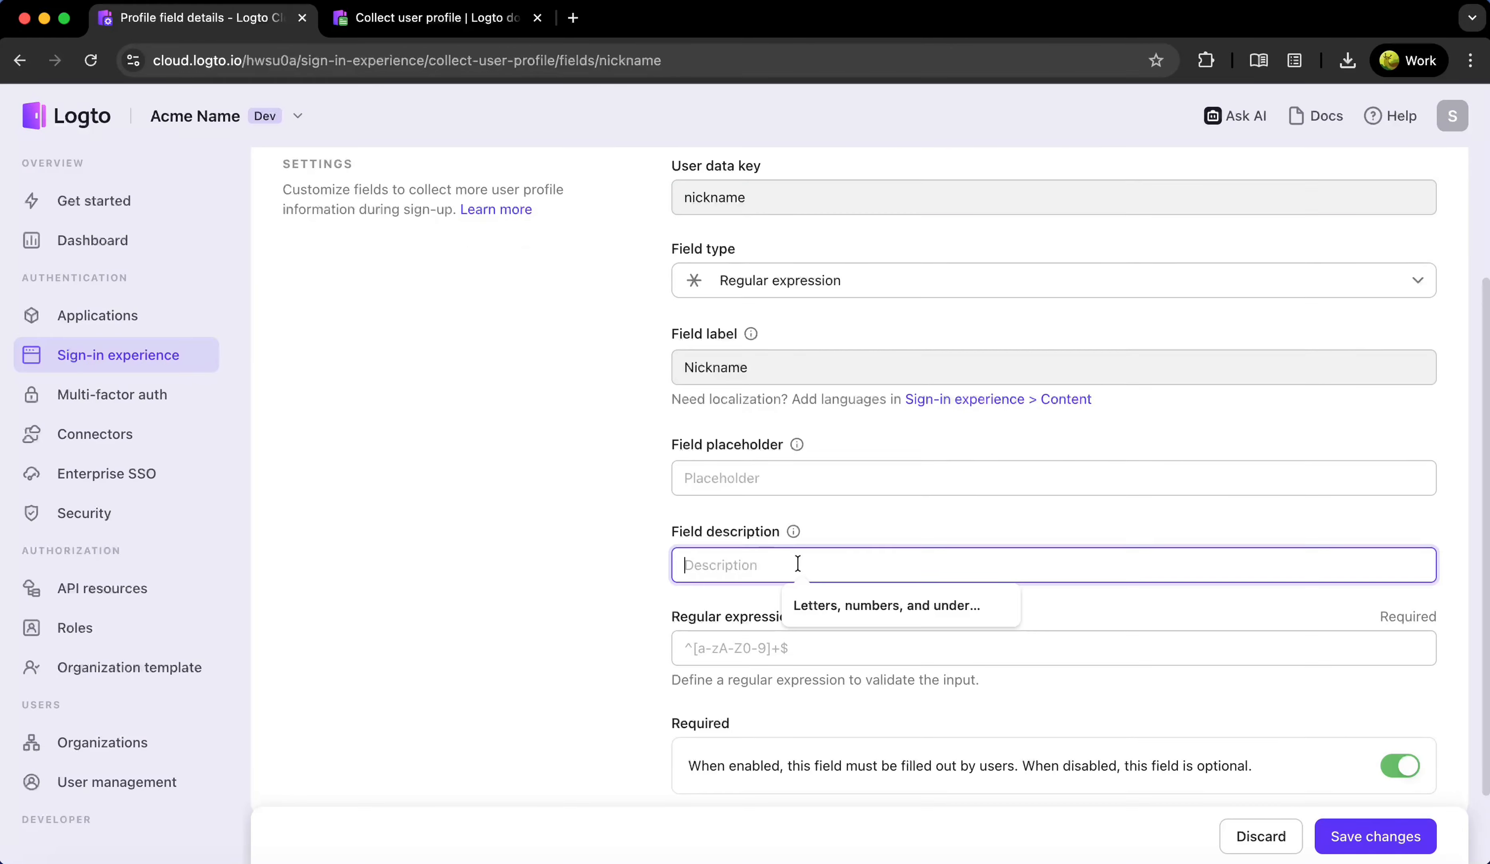
click(827, 611)
scroll(830, 610, down, 1)
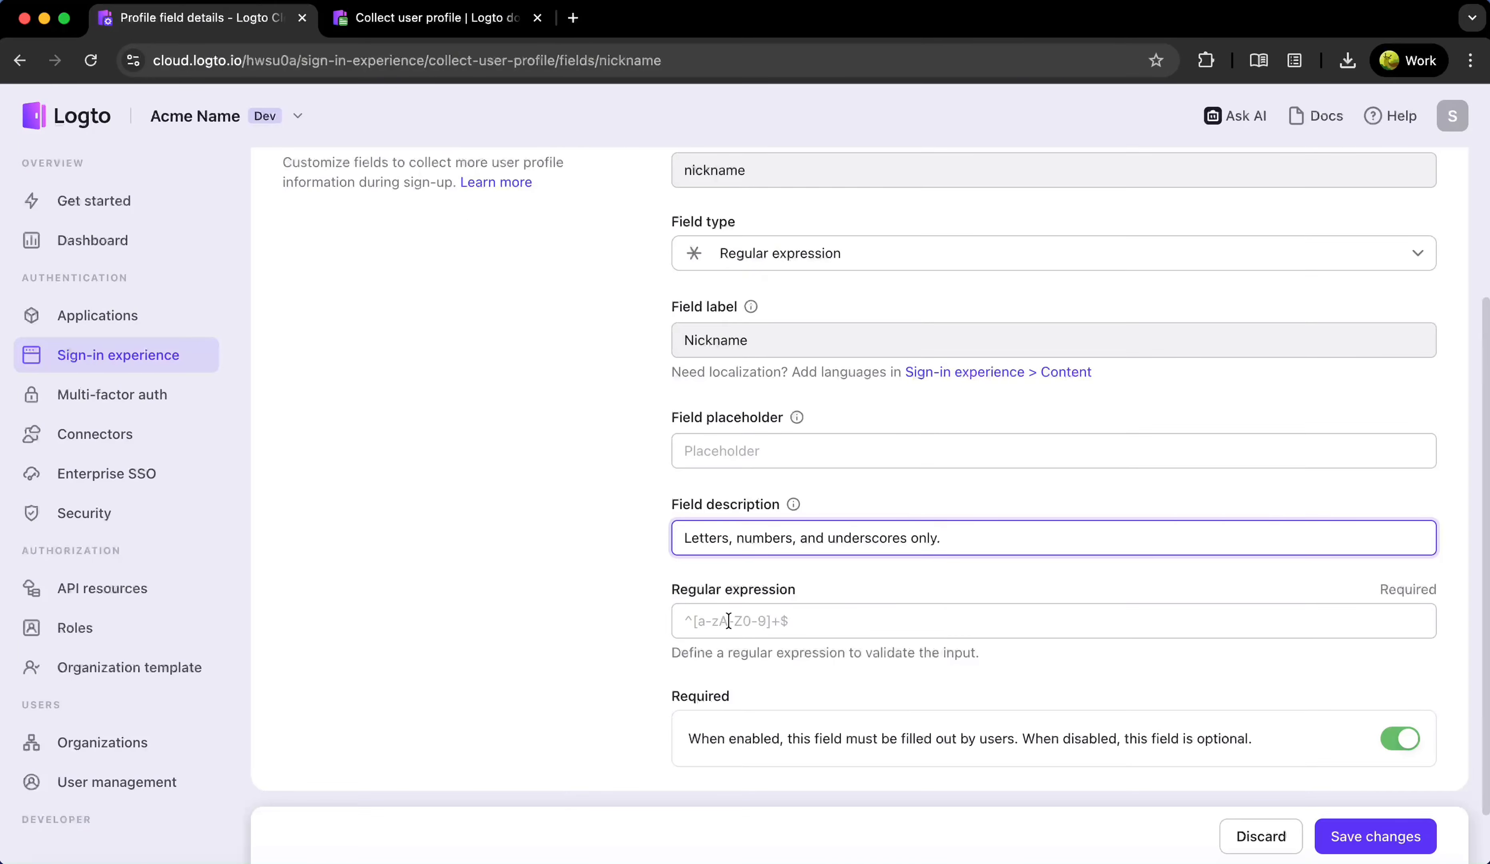
click(896, 626)
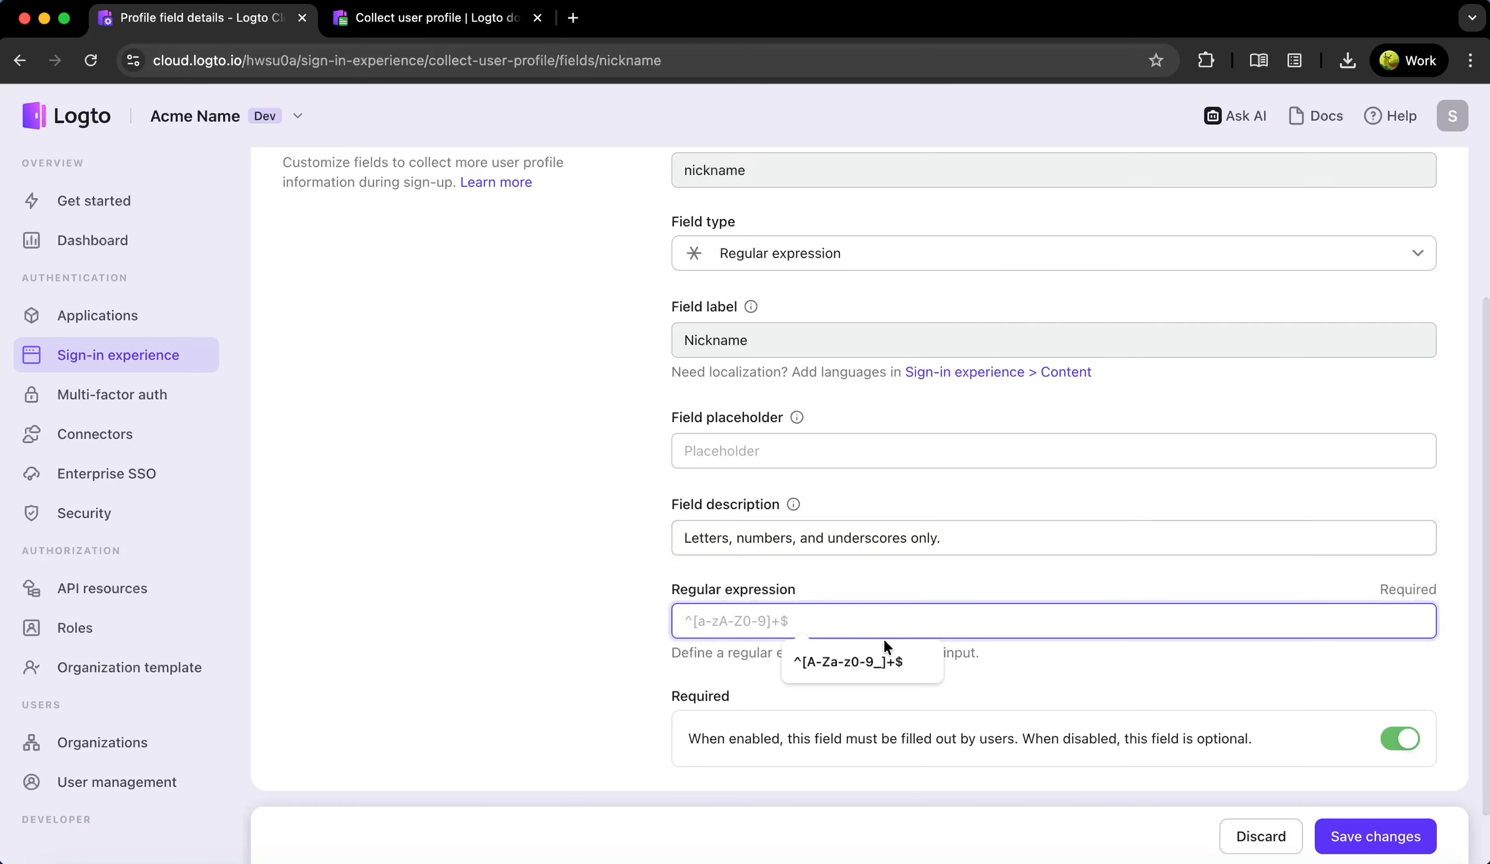
click(878, 660)
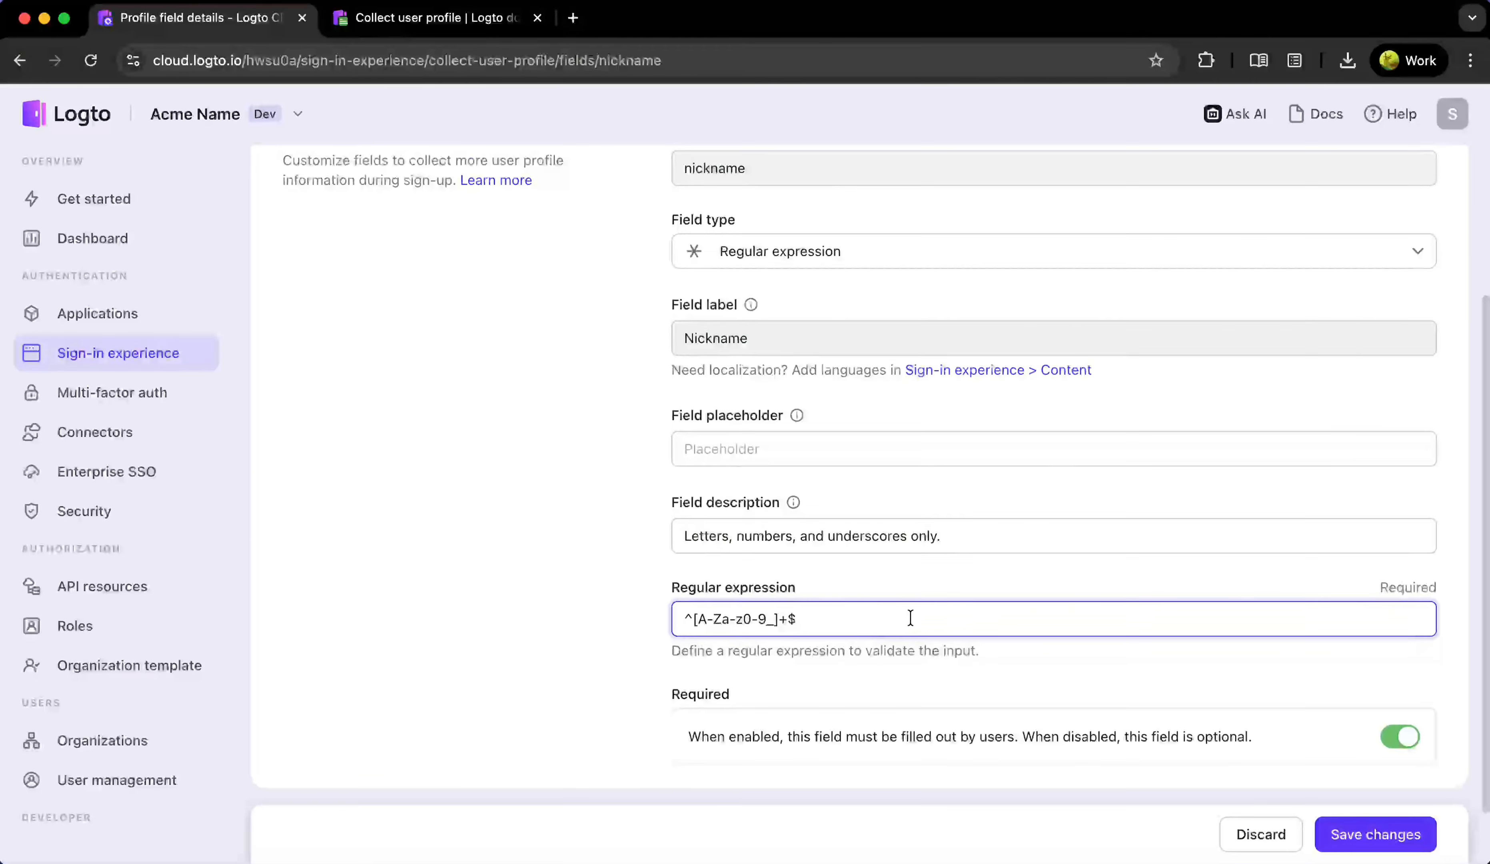
click(1375, 840)
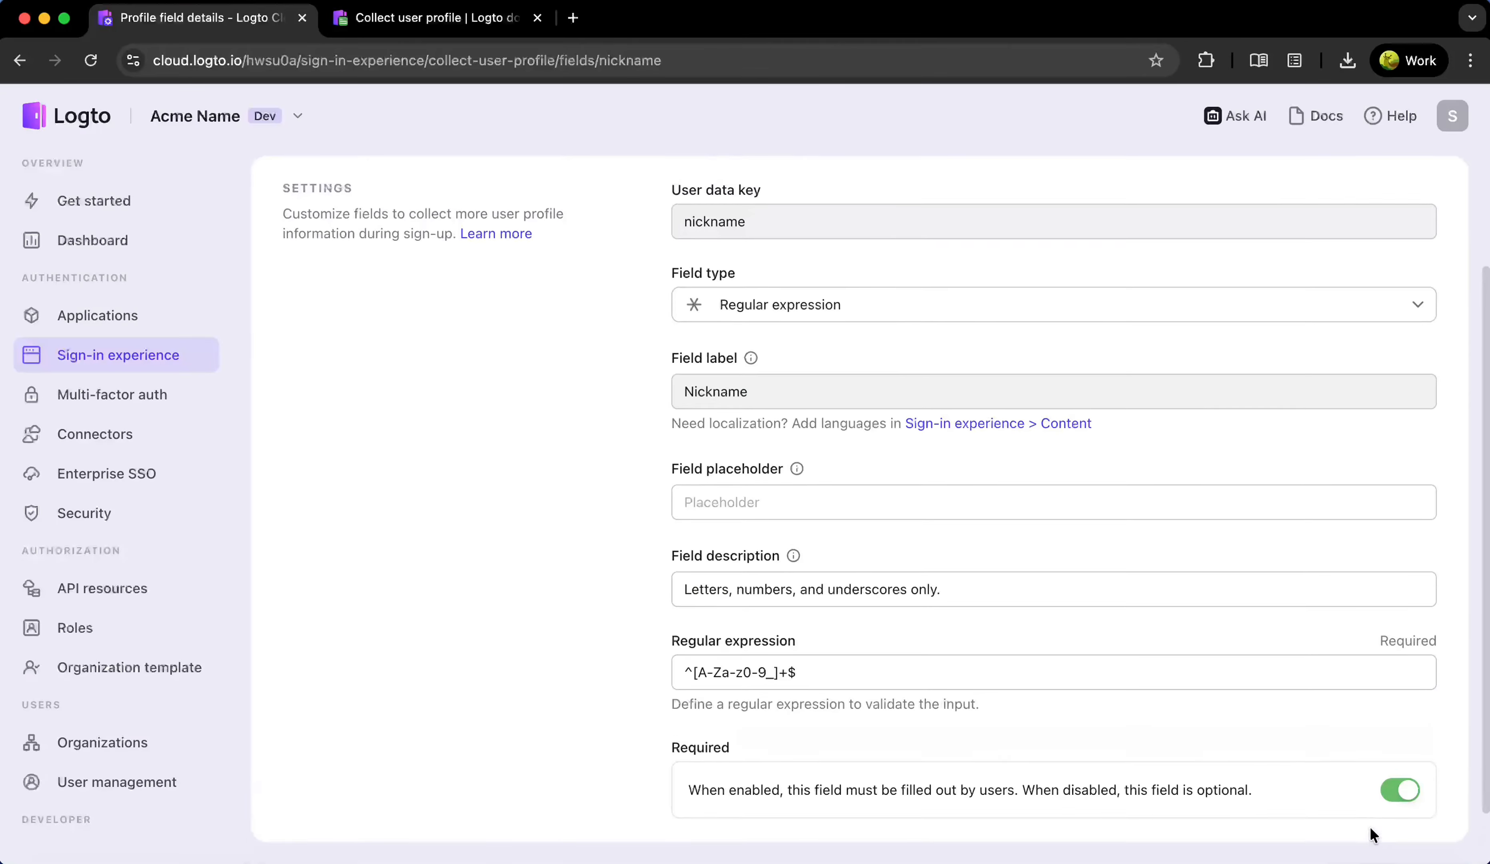
scroll(481, 386, up, 3)
click(352, 169)
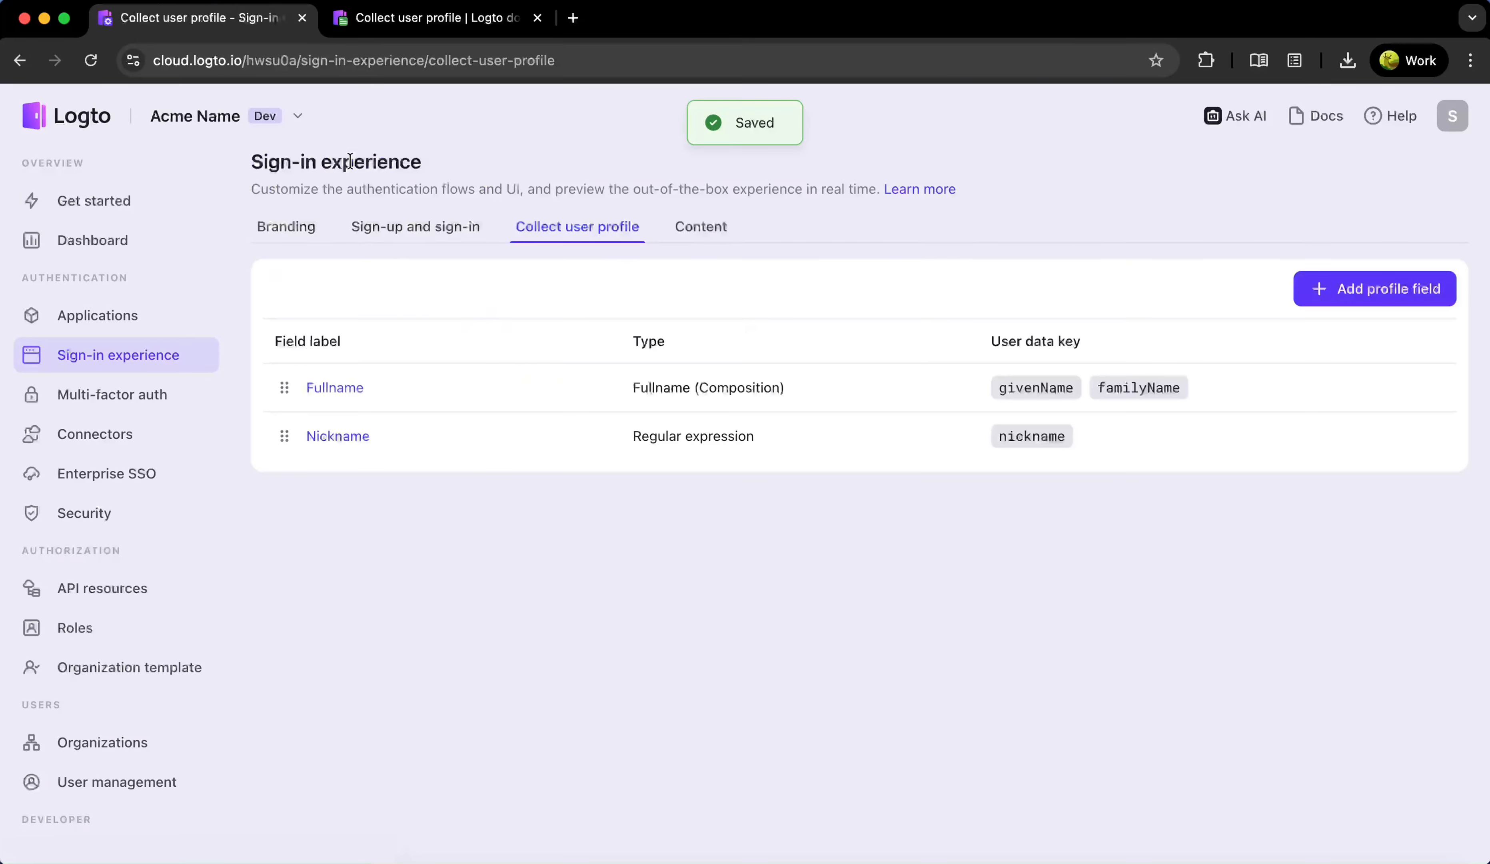
Create a Birthdate Date field keeping the MM/dd/yyyy format, then return to the list
click(1324, 289)
click(516, 376)
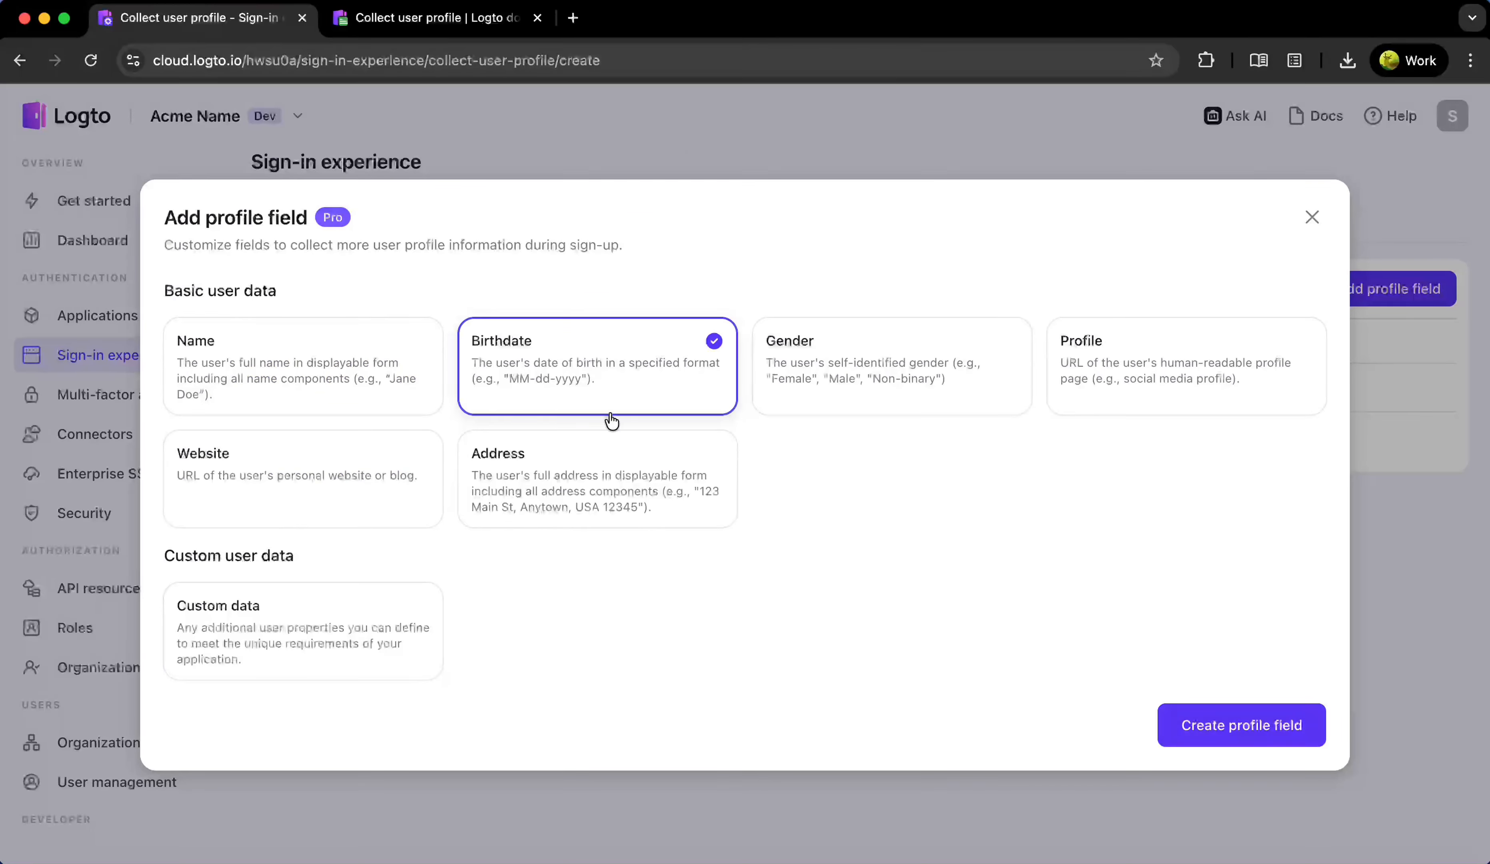
click(1189, 727)
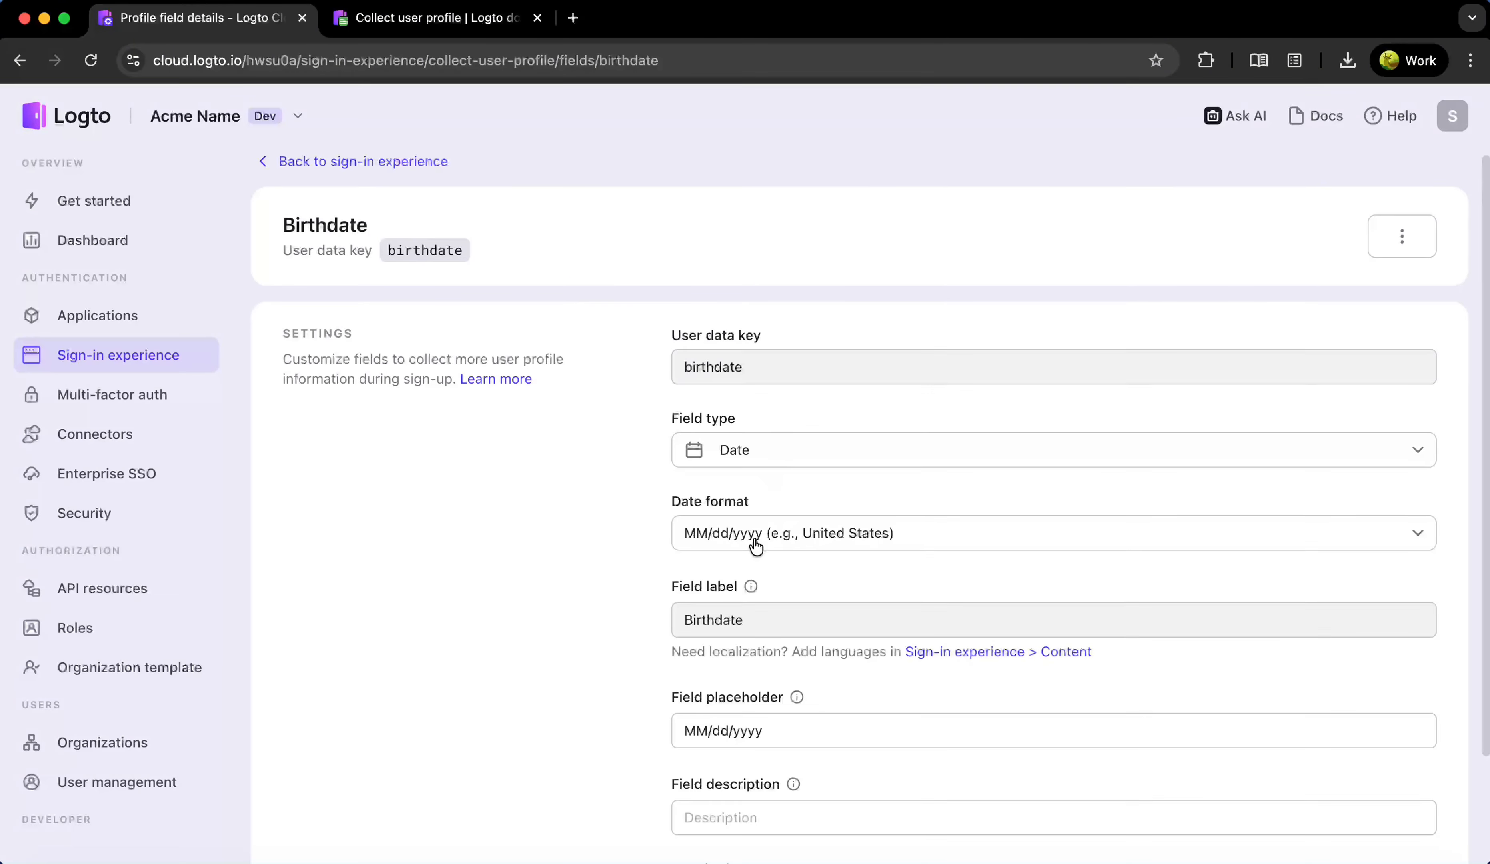
click(797, 538)
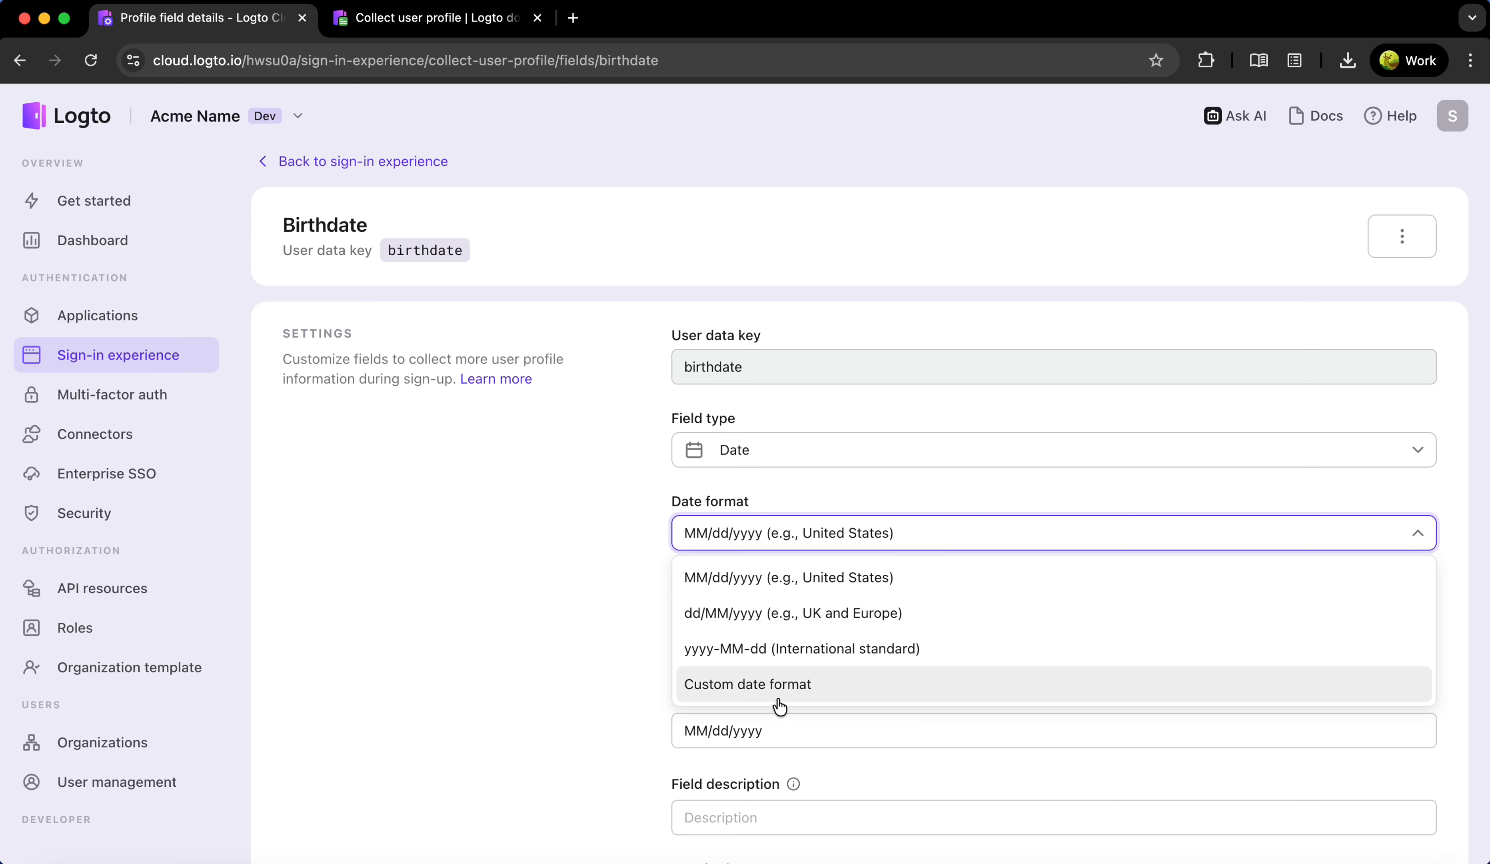
click(594, 616)
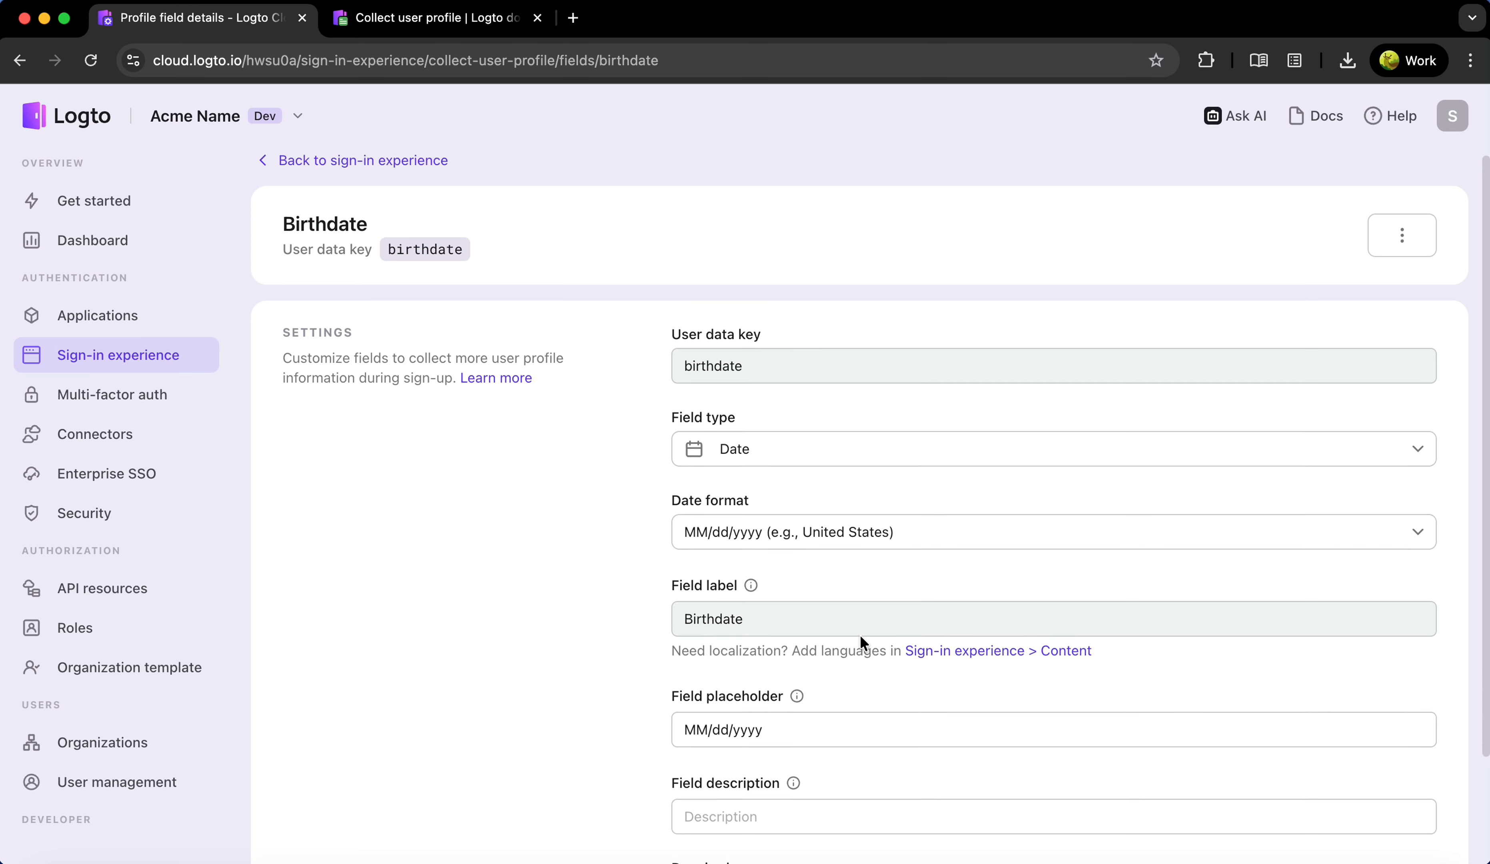
scroll(861, 634, down, 2)
scroll(861, 634, up, 2)
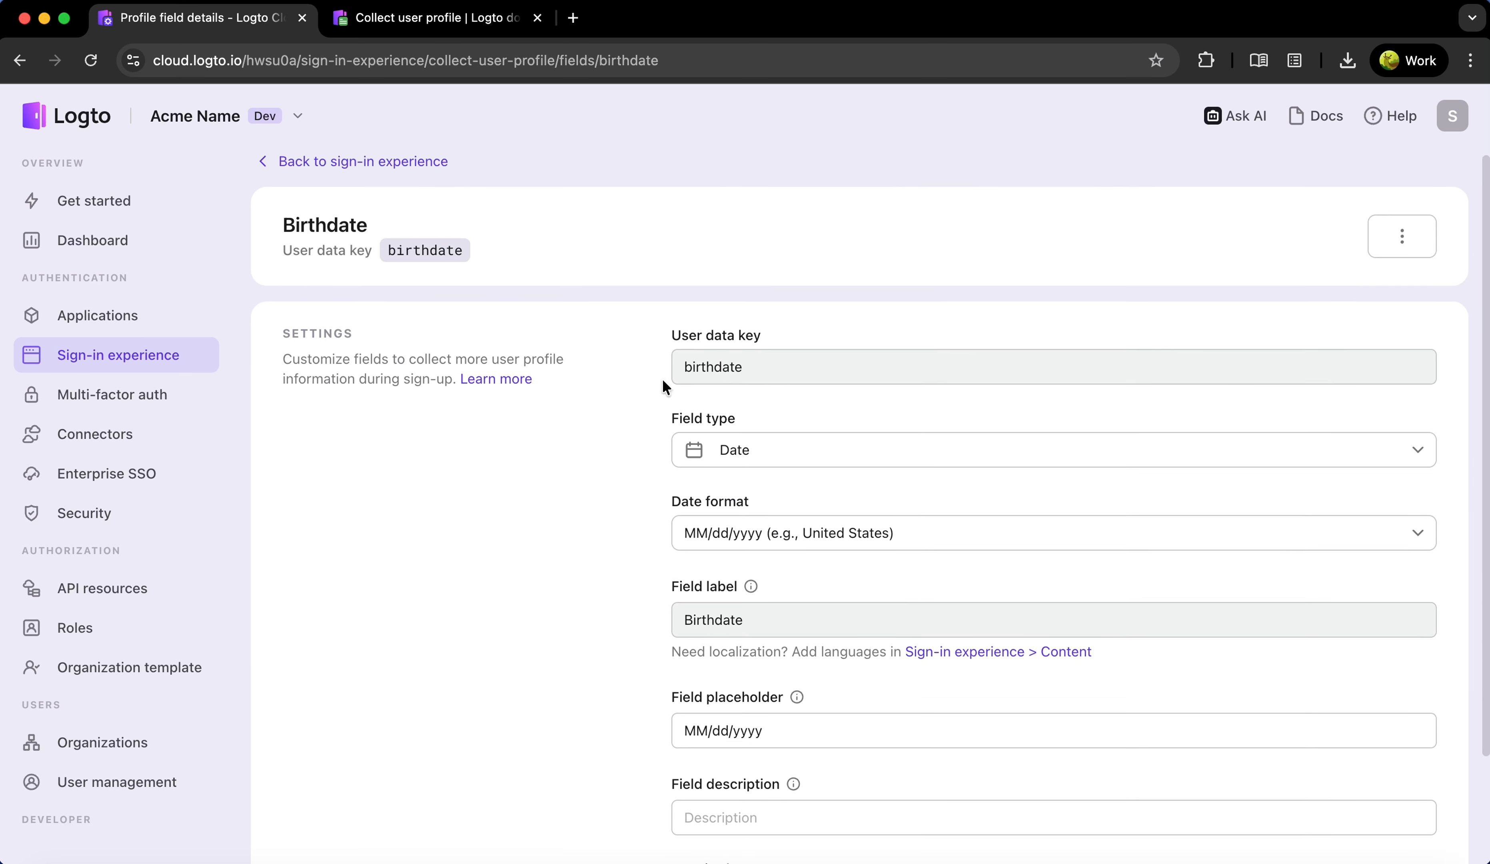
click(359, 162)
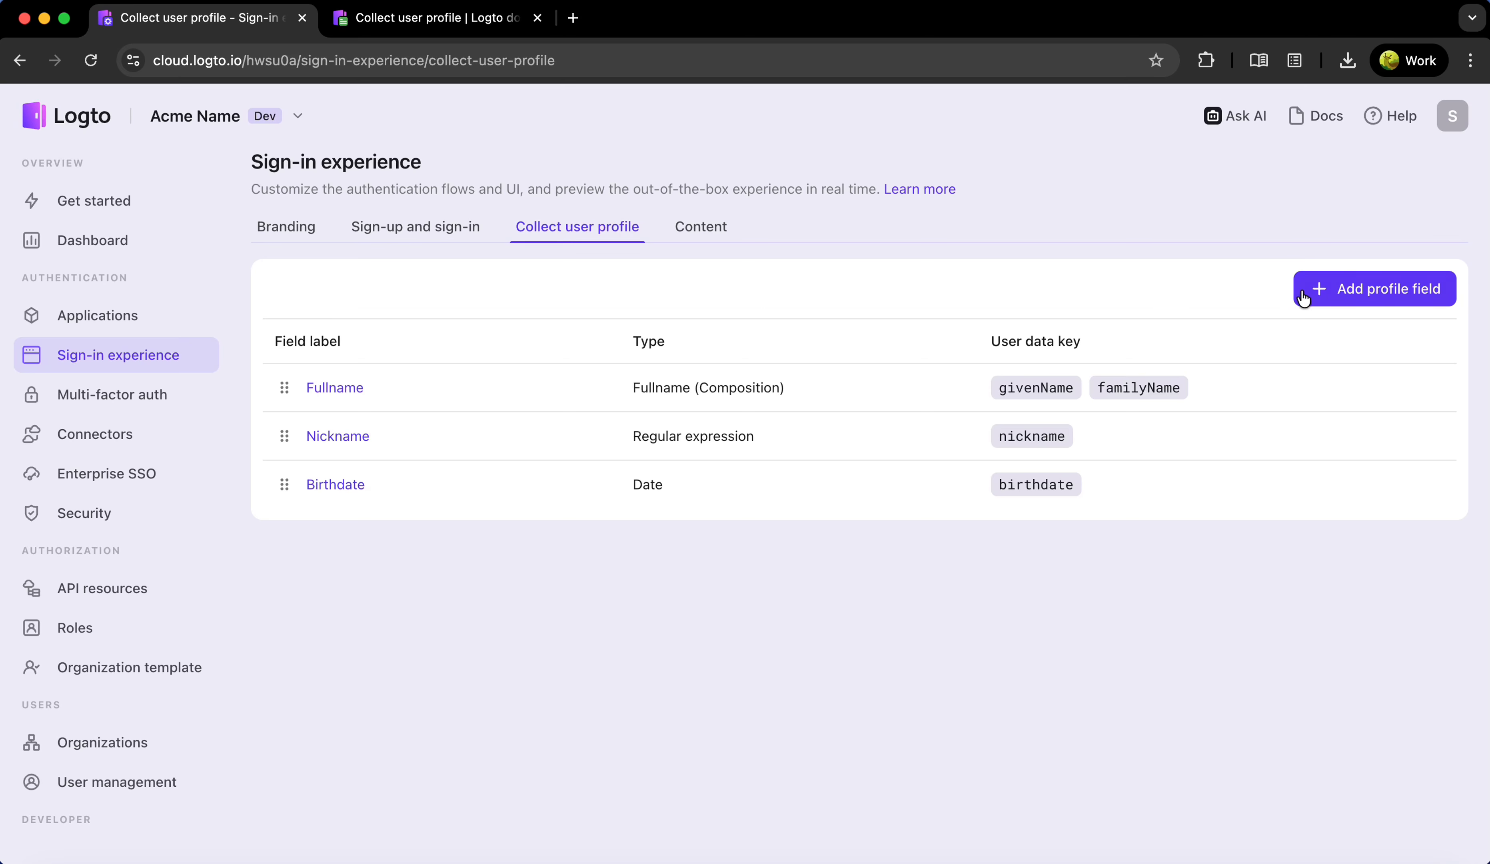
Create the Gender dropdown field with female, male and prefer_not_to_say options, then return
click(1319, 289)
click(657, 394)
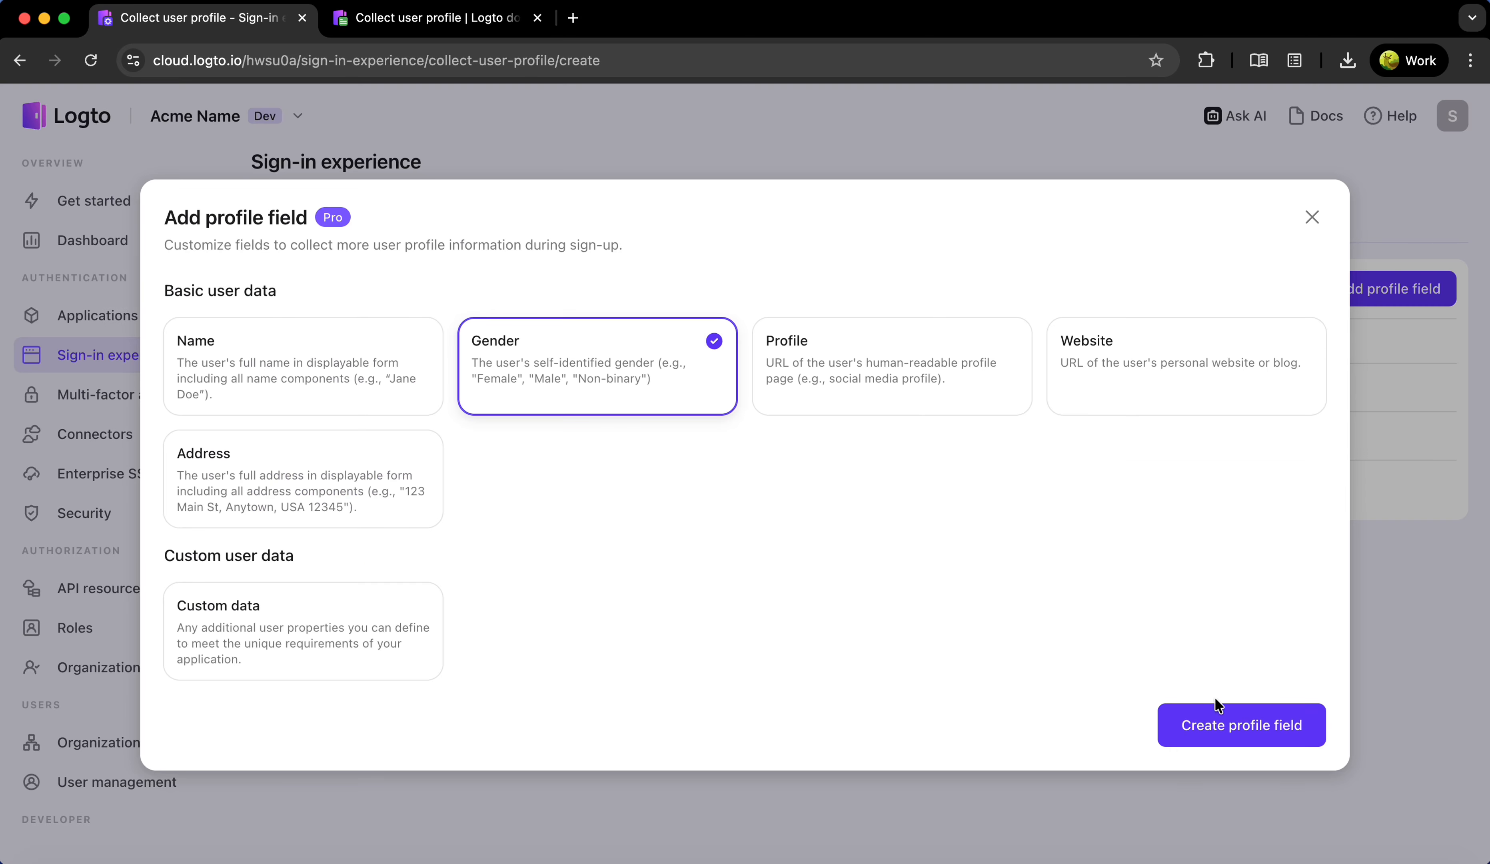
click(1232, 716)
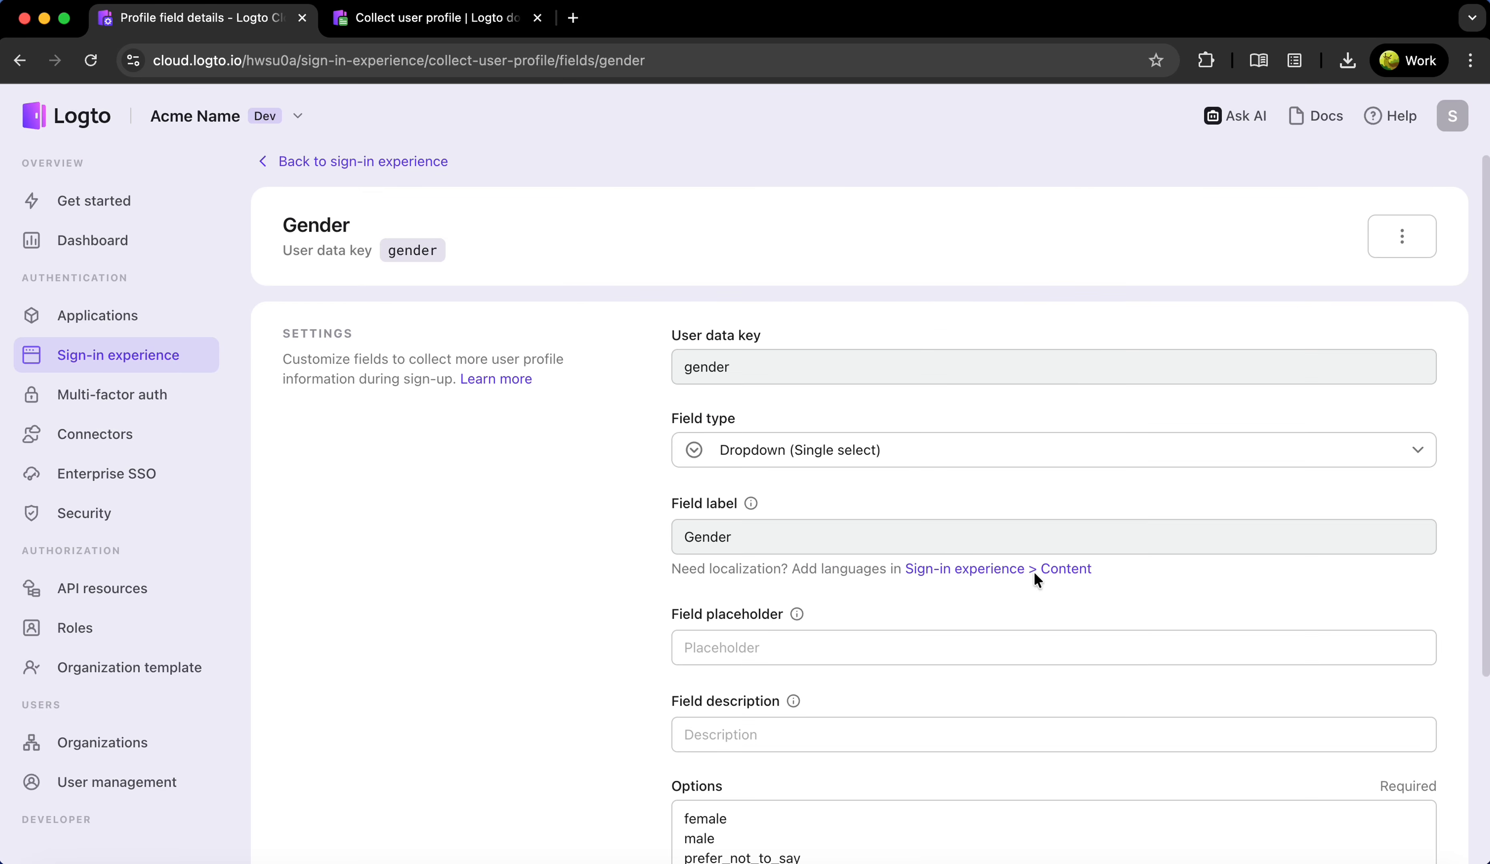
scroll(909, 469, down, 3)
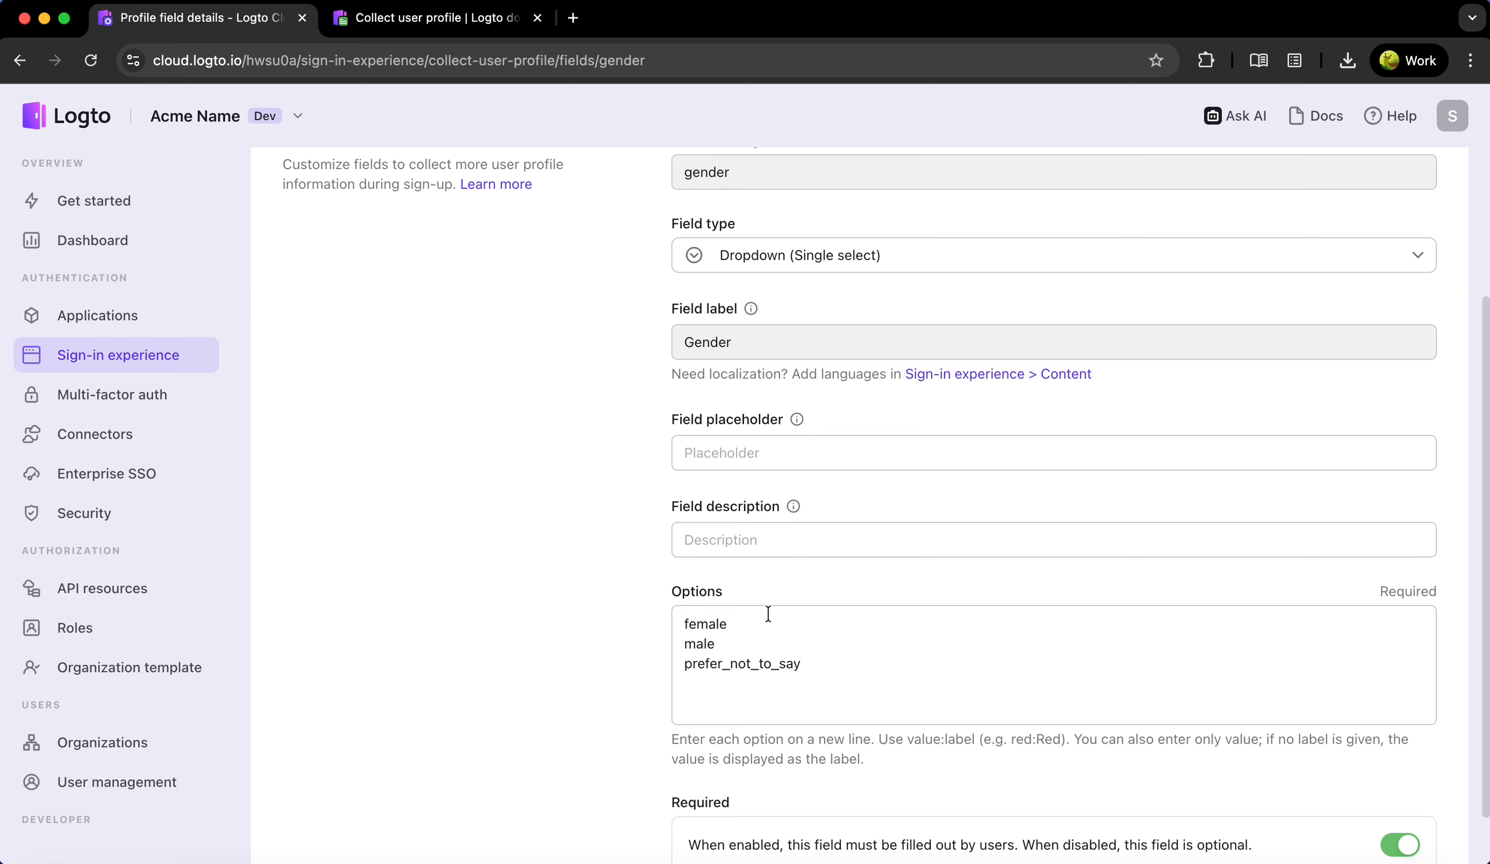
drag(885, 663, 648, 612)
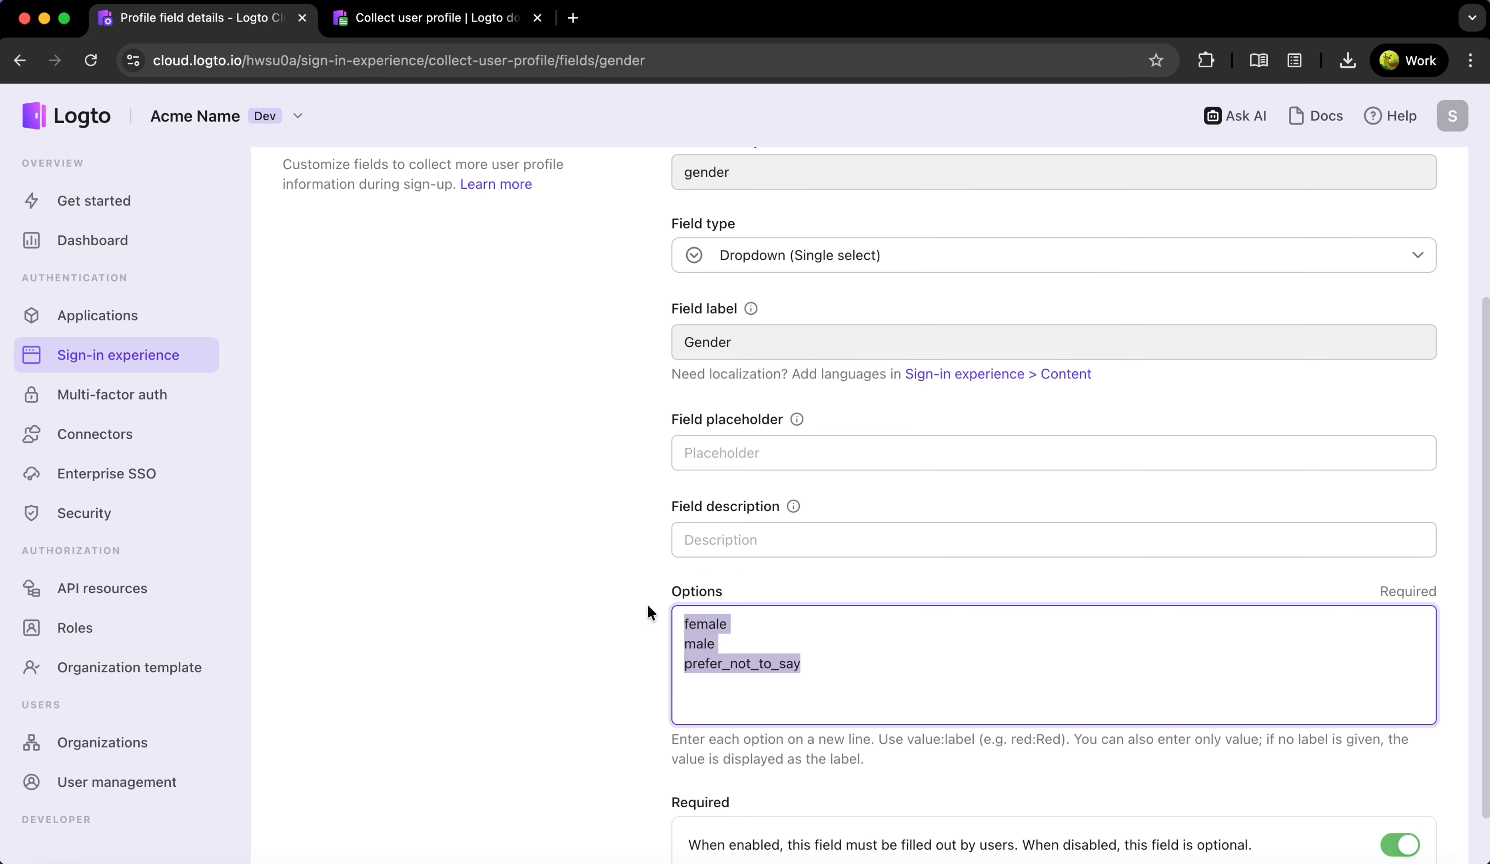
scroll(611, 619, down, 1)
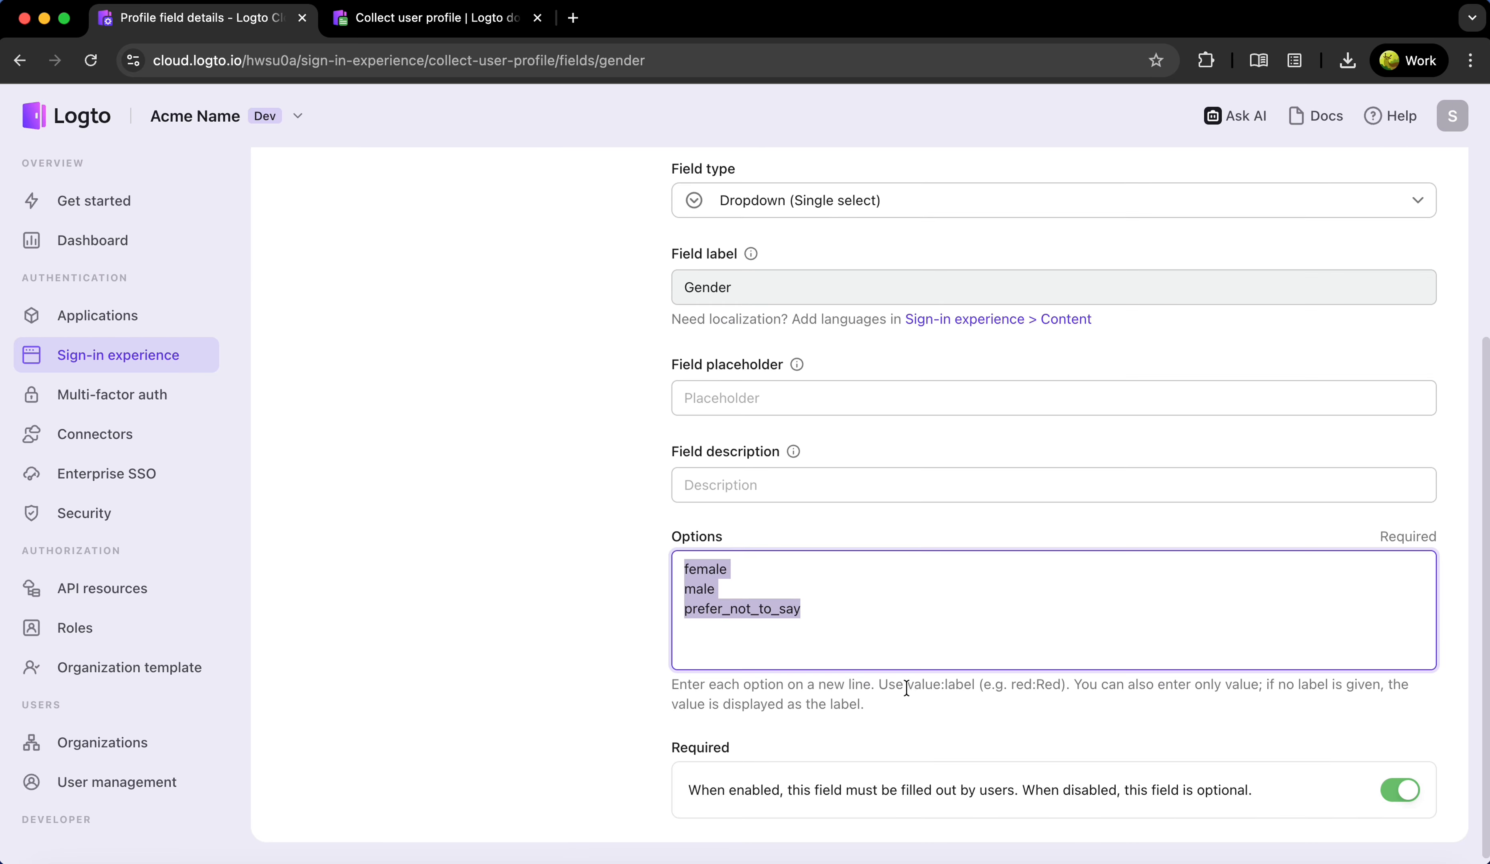
drag(906, 688, 988, 707)
click(980, 707)
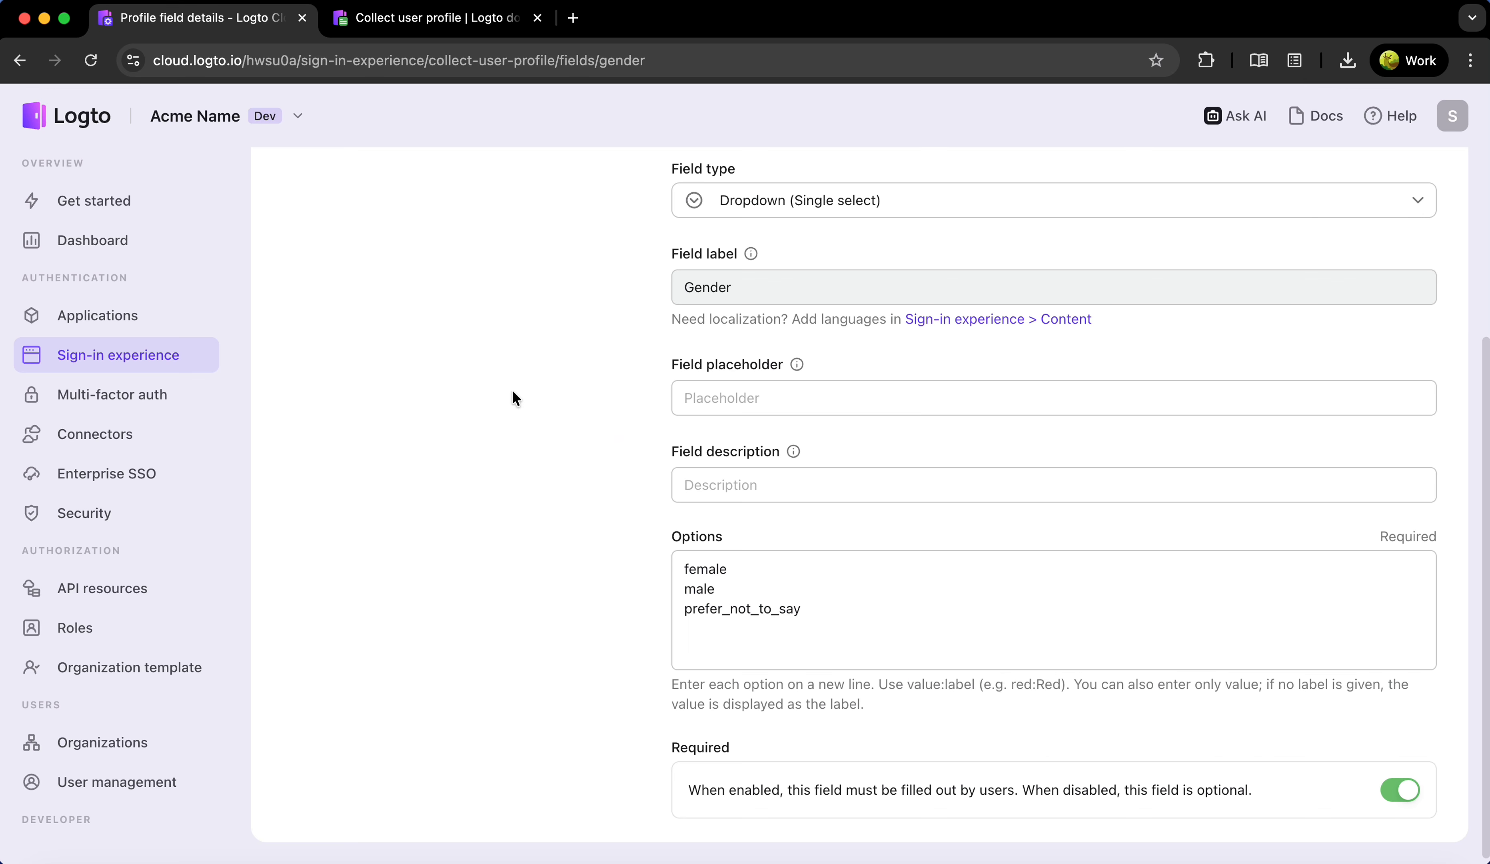
scroll(513, 397, up, 4)
click(366, 158)
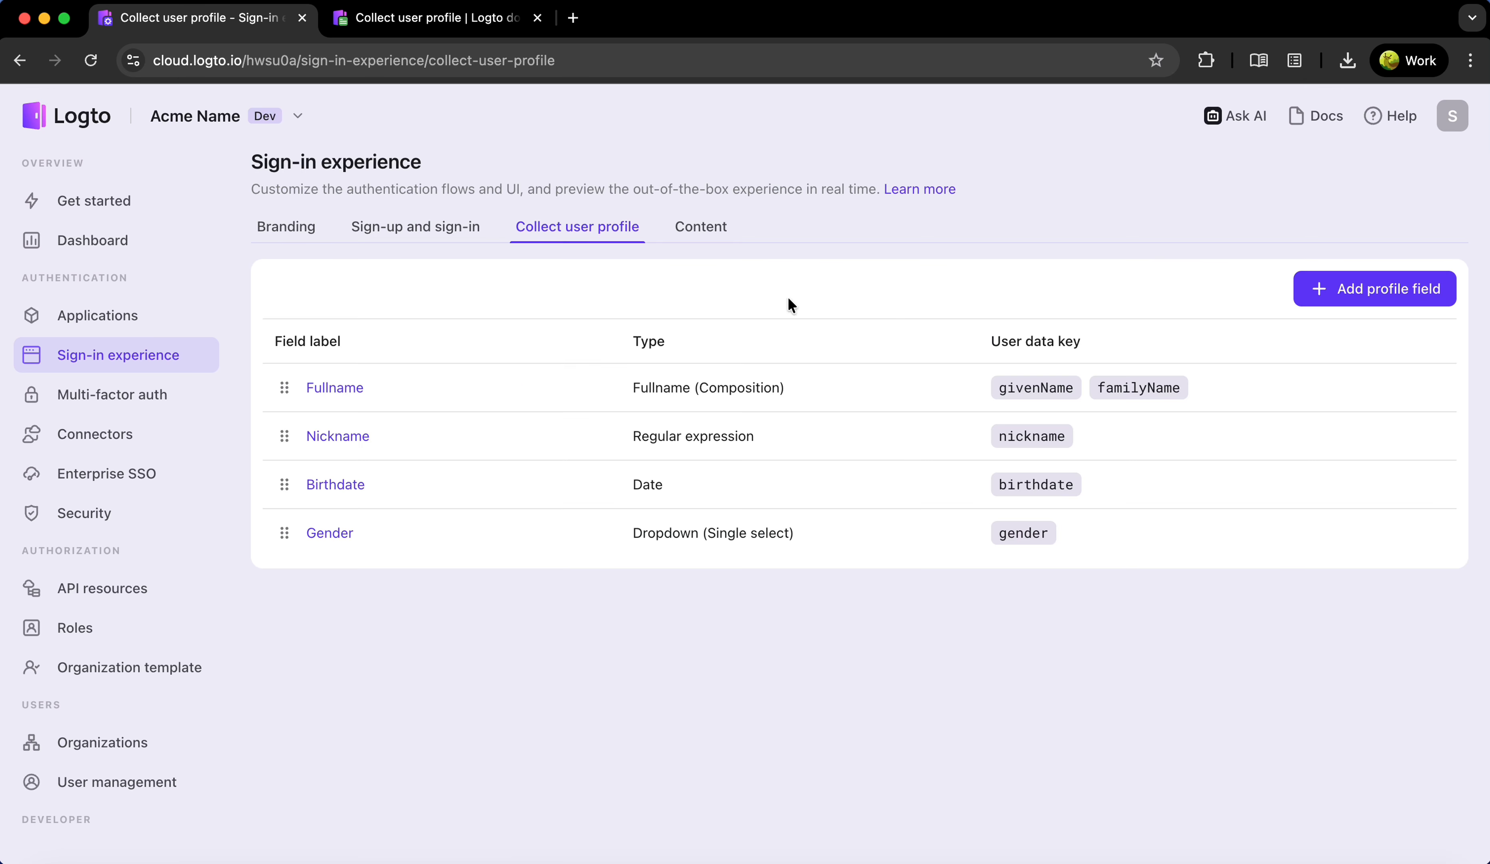
Create a custom user data field with the companyName key
click(1363, 290)
click(384, 570)
click(439, 645)
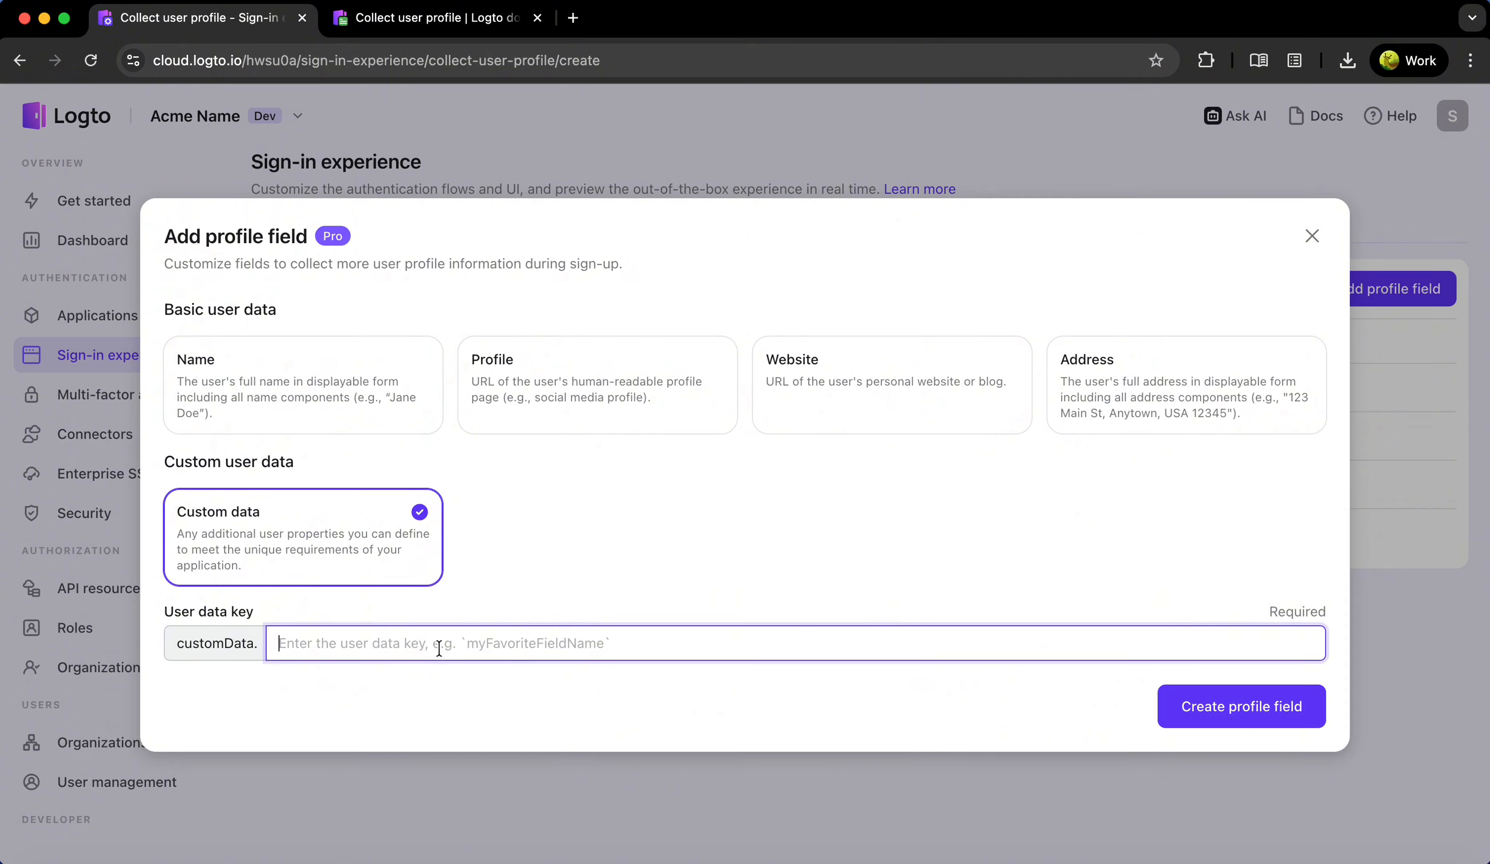
text(companyName)
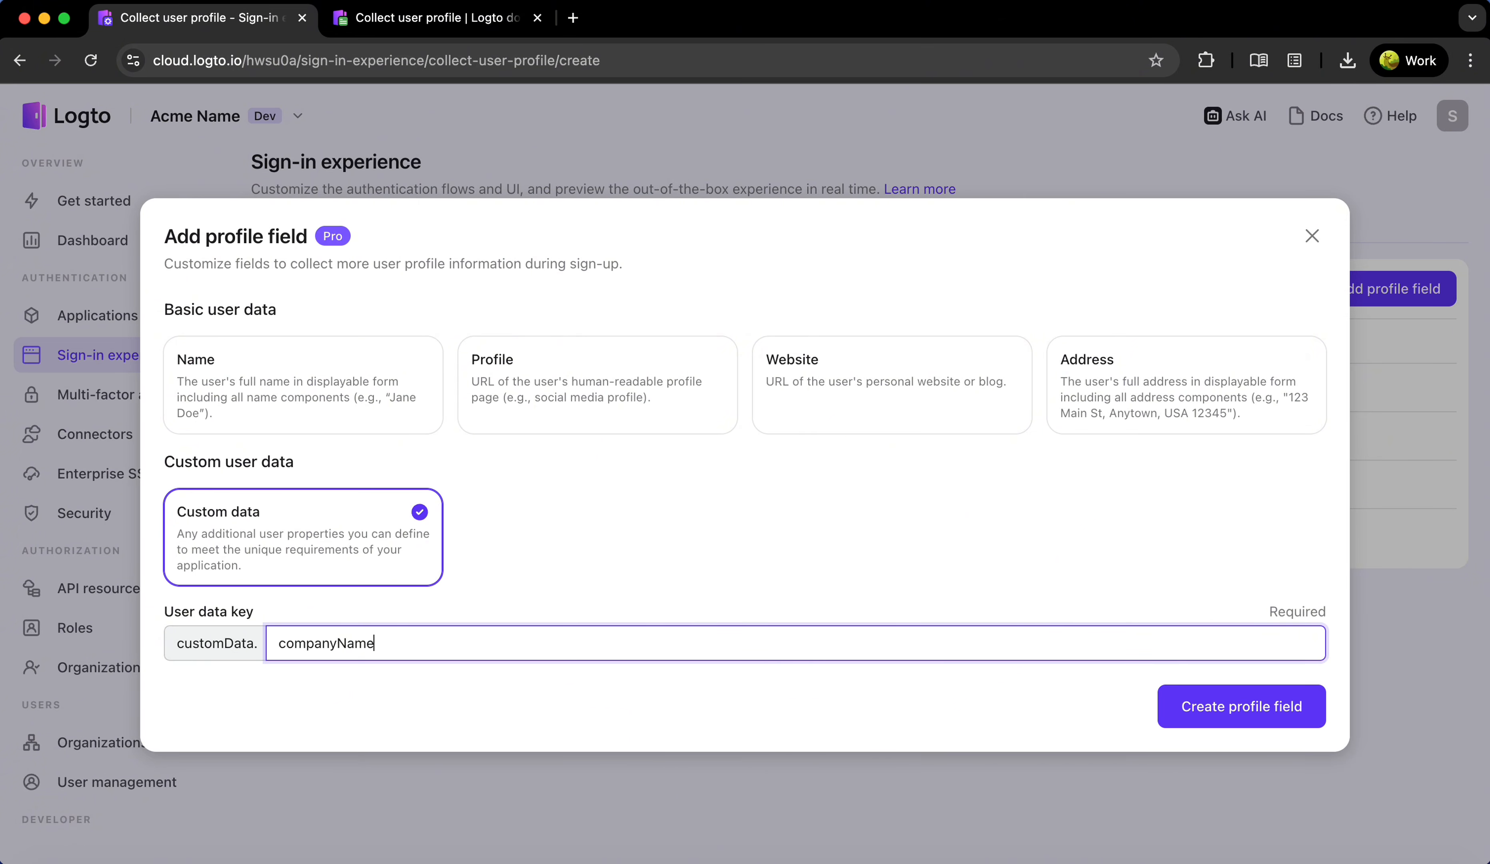
click(1201, 699)
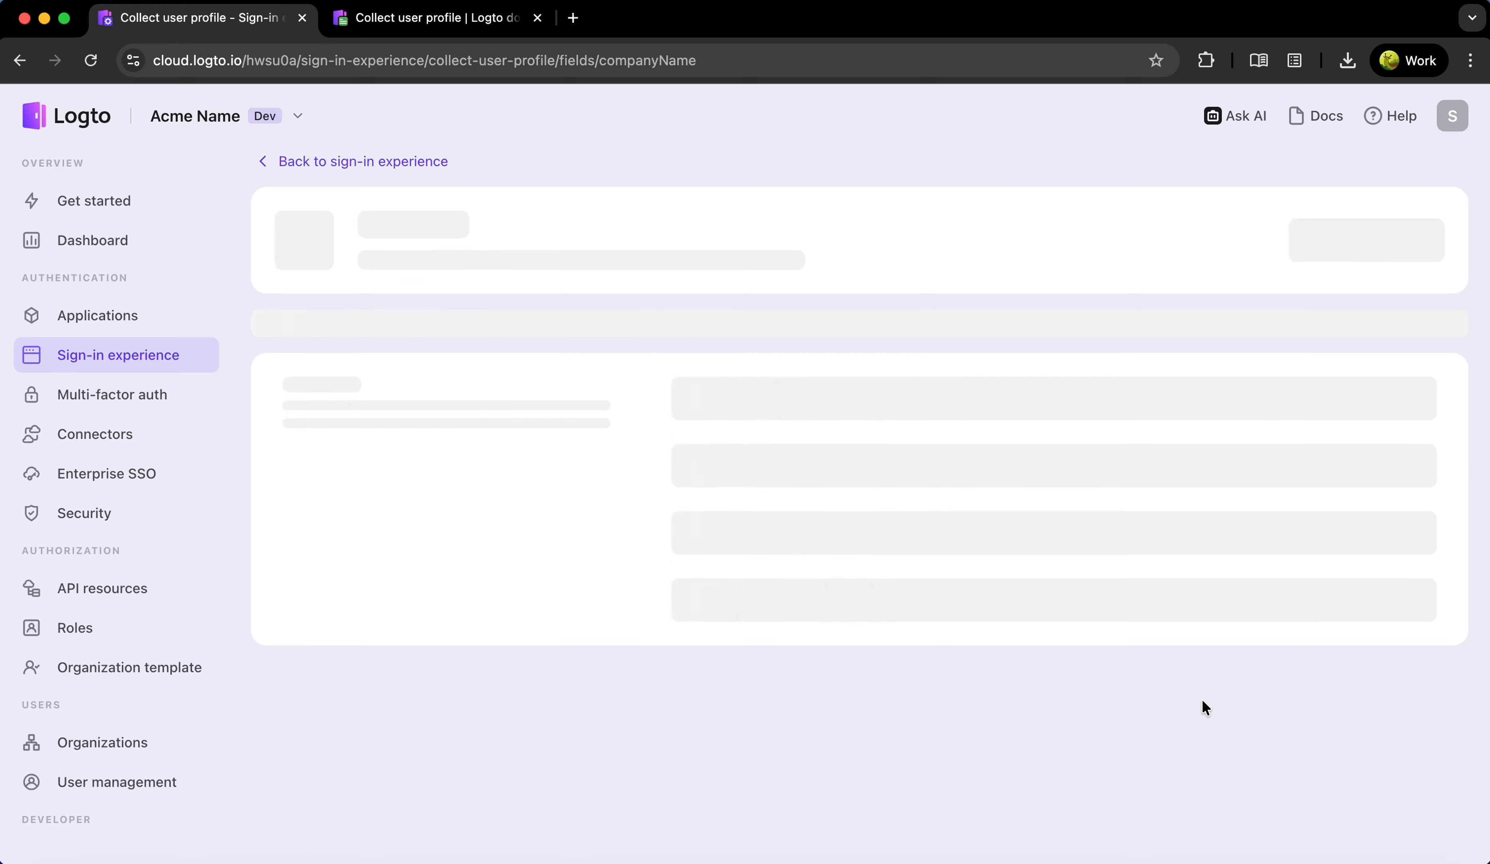
Label the field 'Company name', make it optional, save, and return to the list
scroll(747, 614, down, 1)
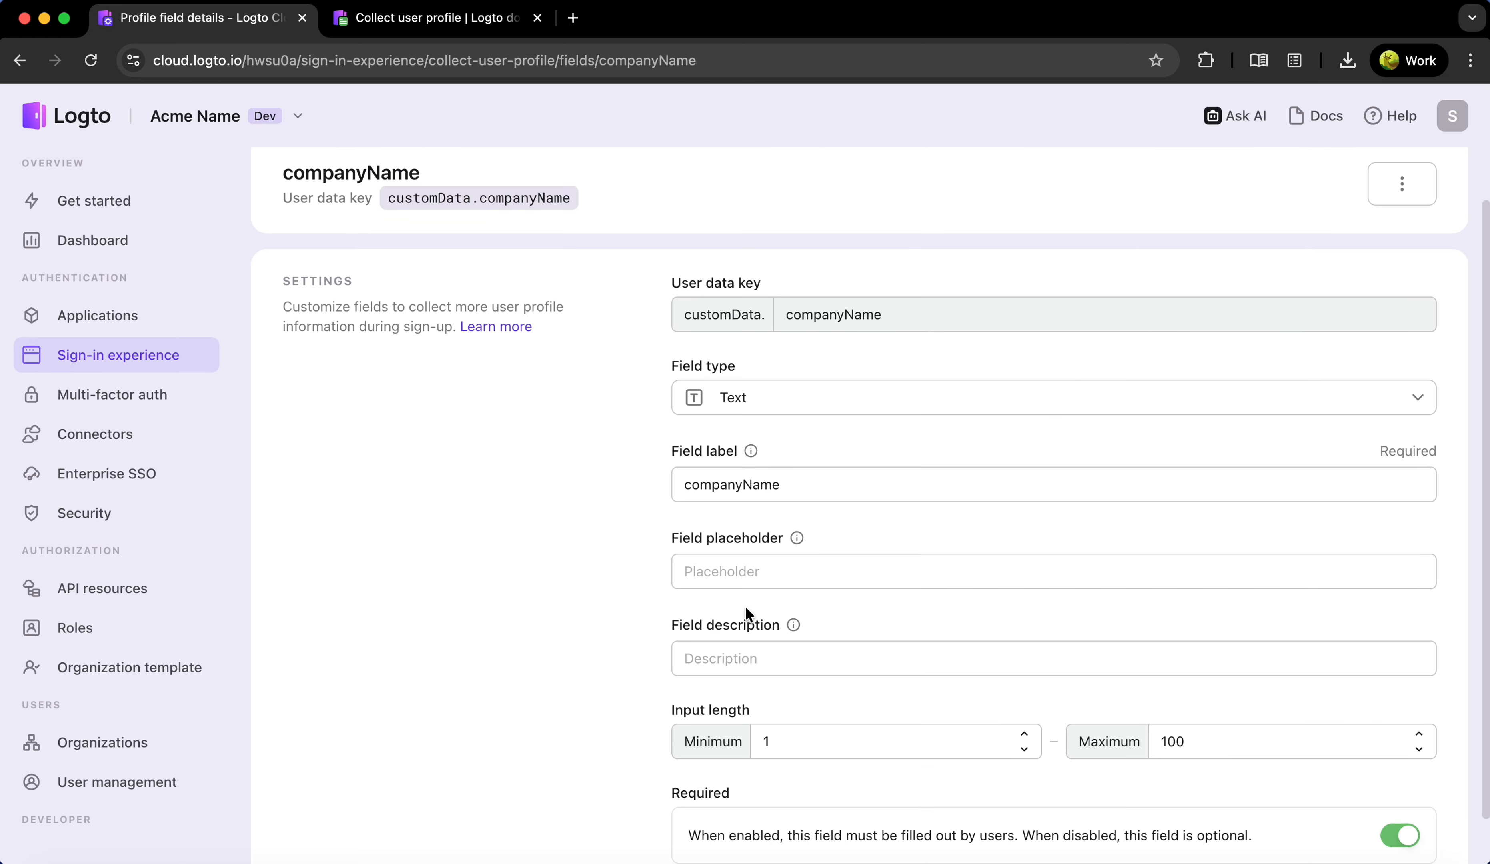
click(787, 493)
key(super+a)
text(Company)
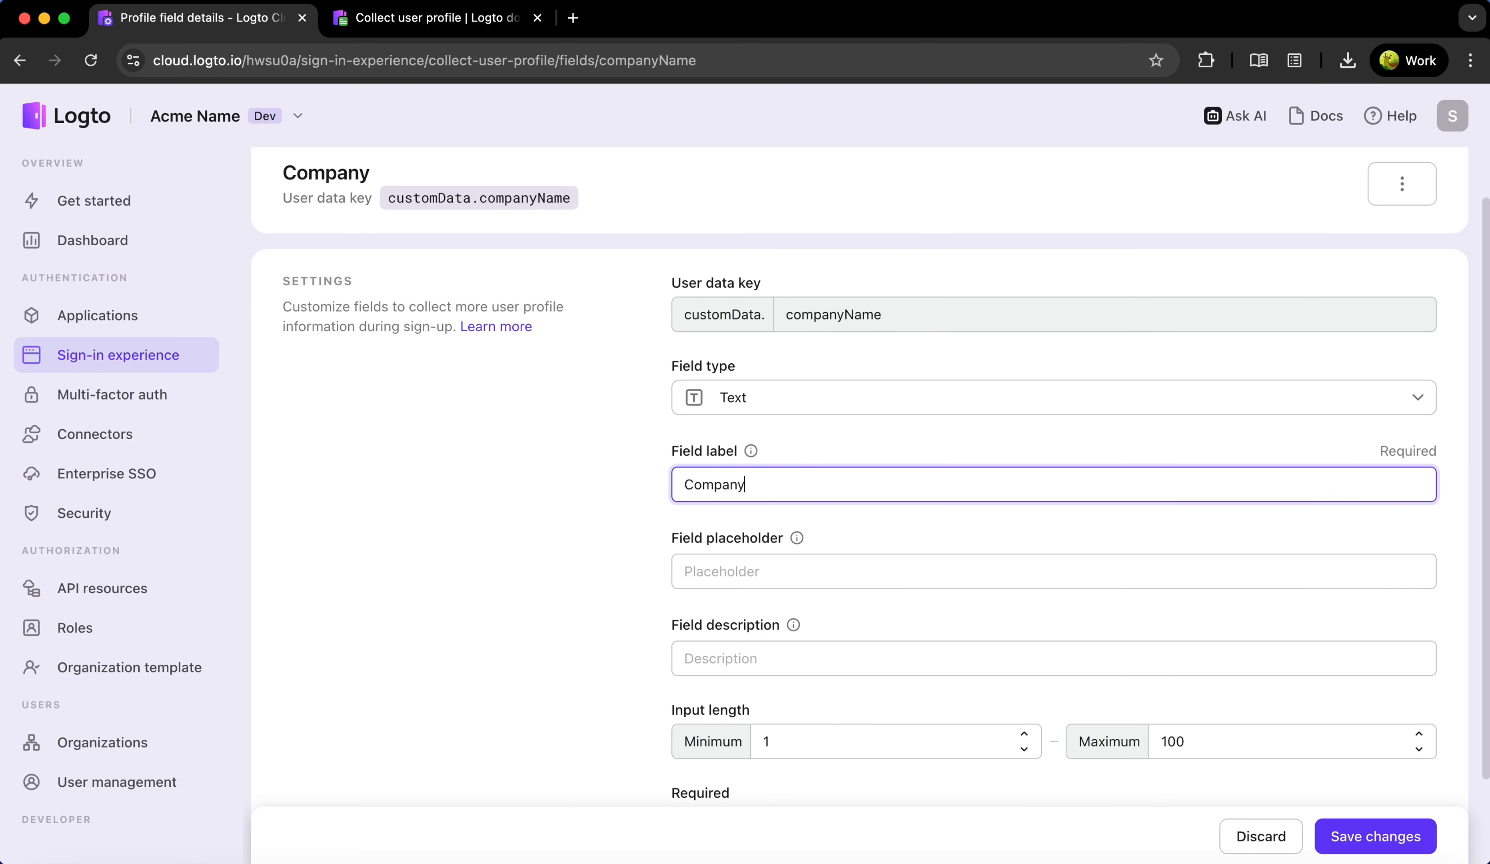
text( name)
scroll(805, 603, down, 2)
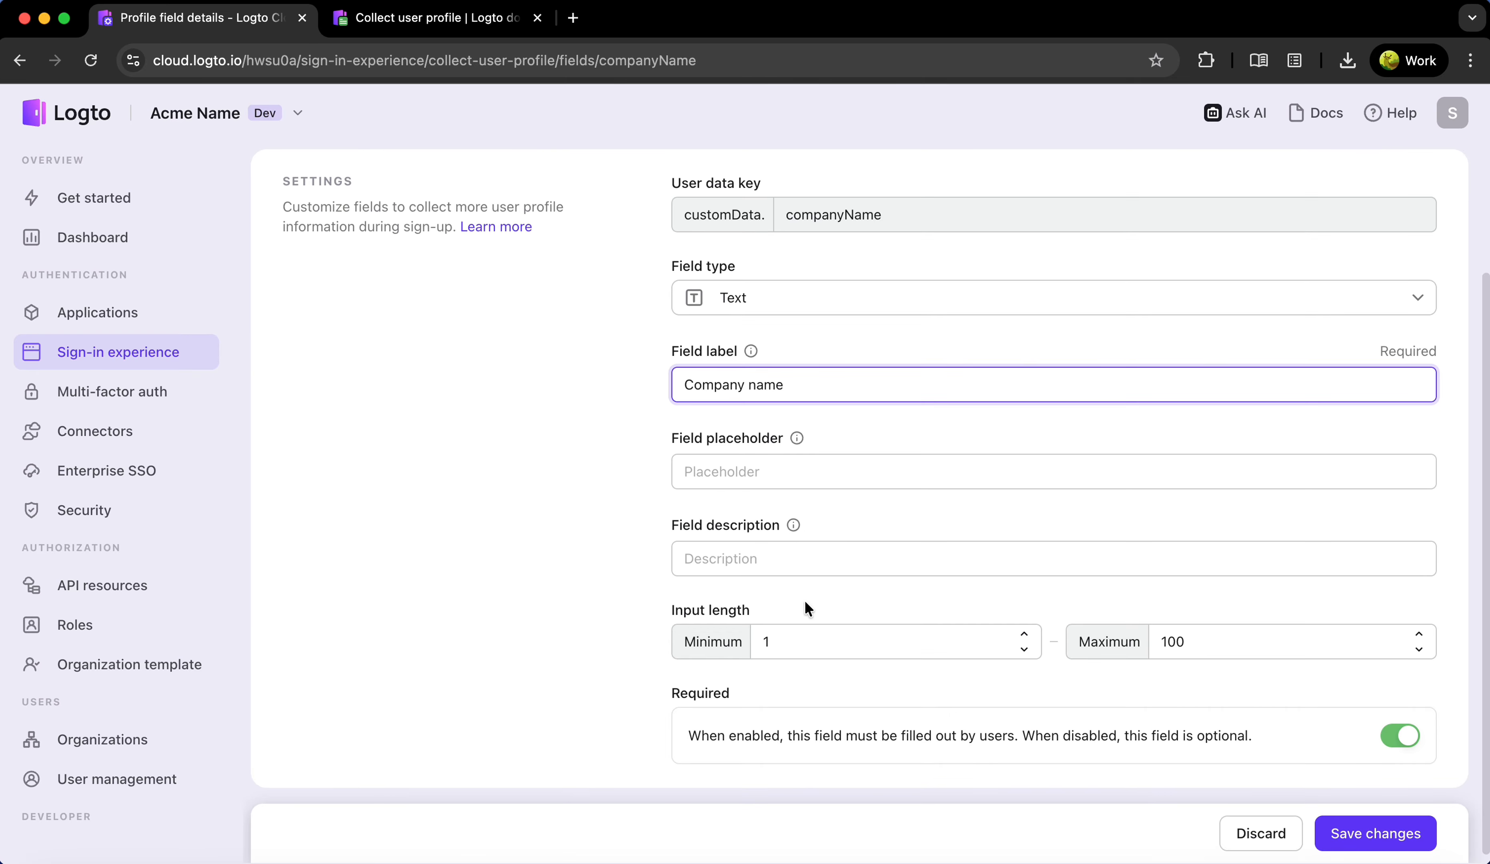
click(1399, 736)
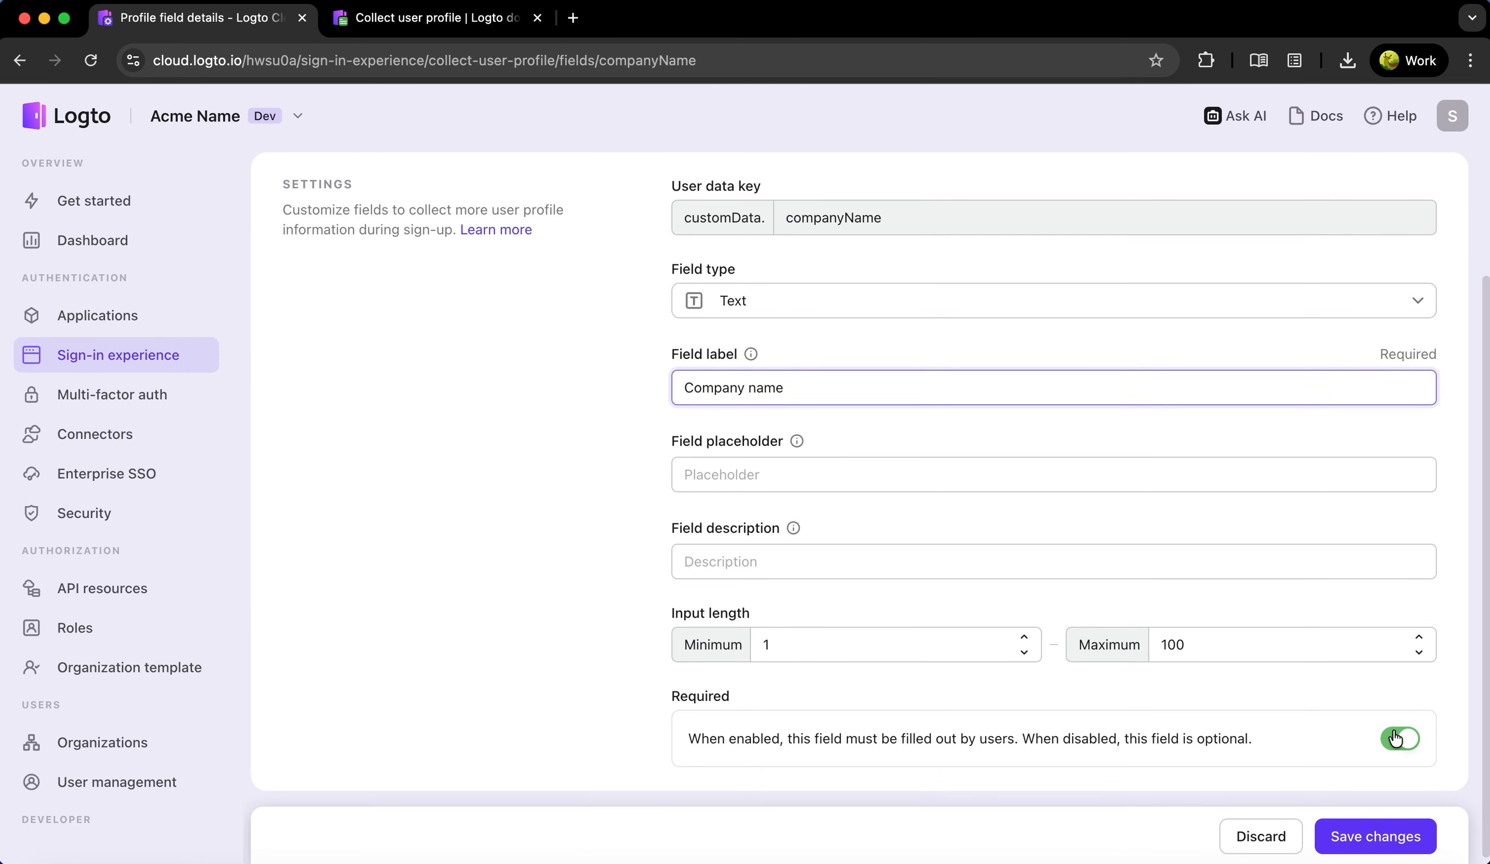
click(1360, 849)
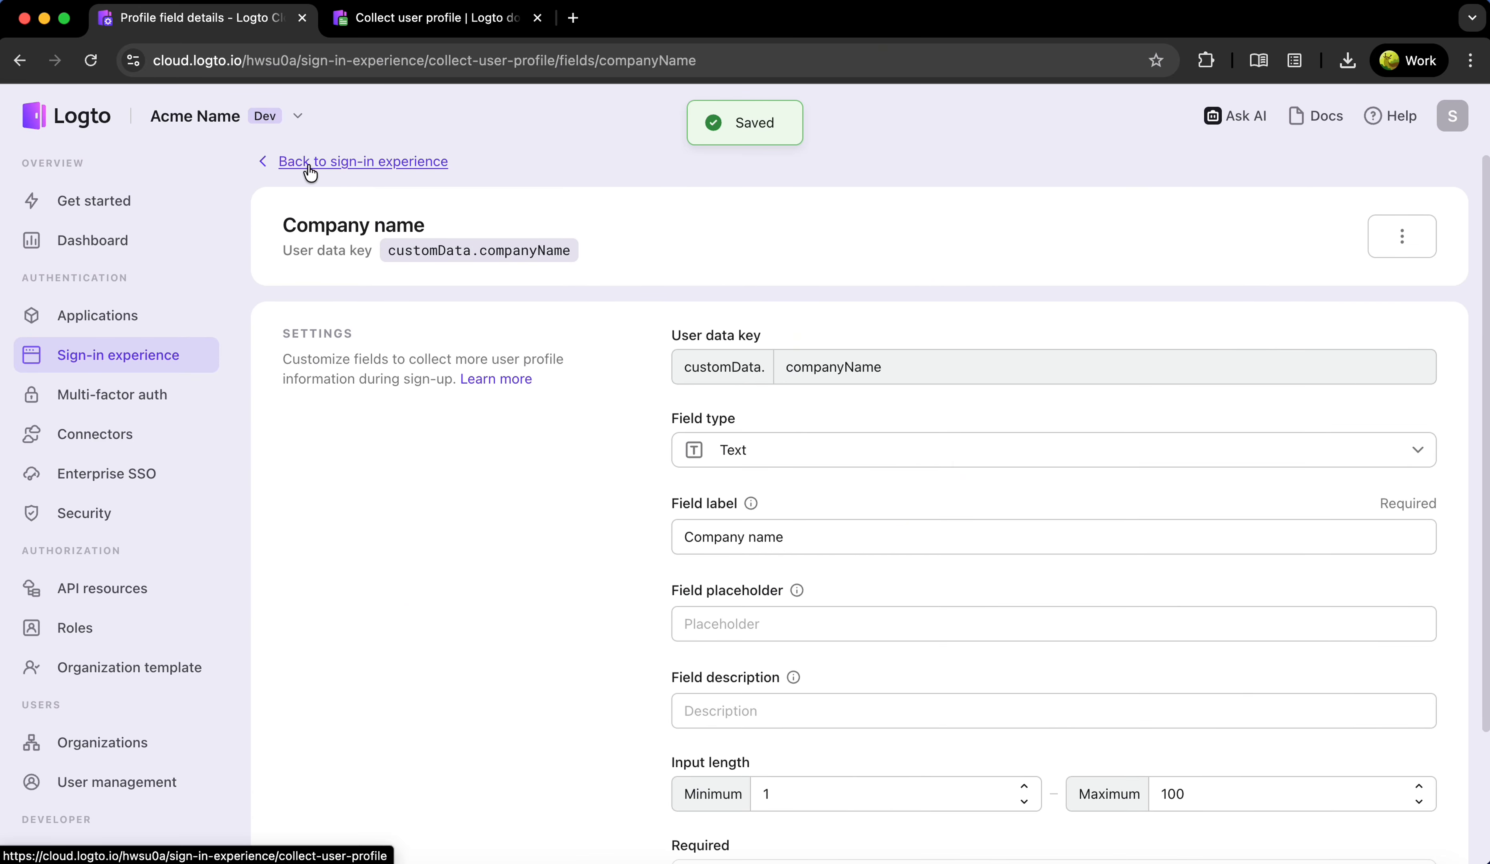
click(309, 171)
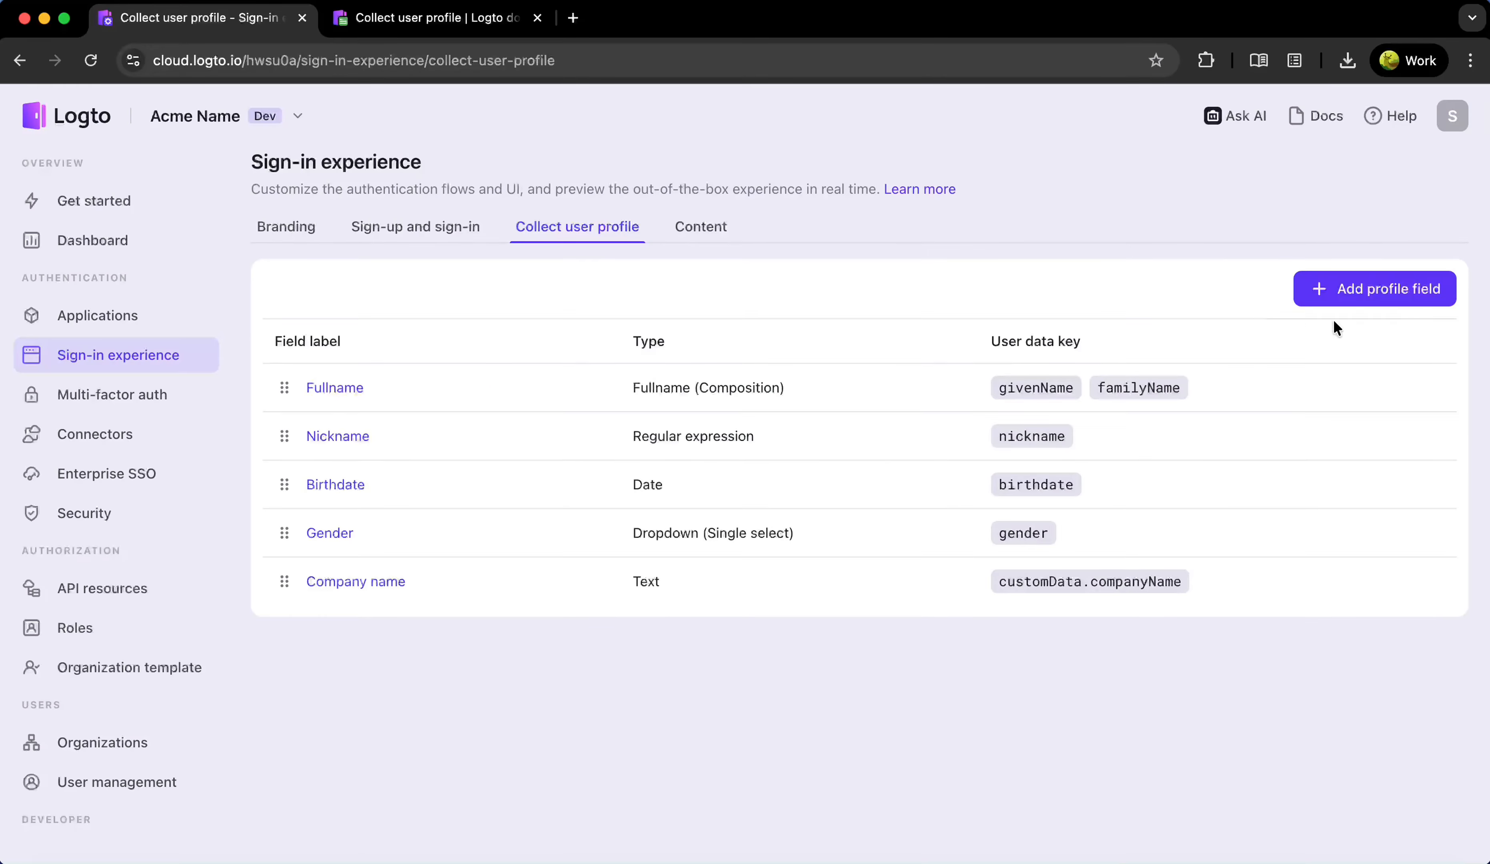
Create a custom data field keyed subscription as a Checkbox (Boolean)
click(1373, 295)
click(344, 581)
click(385, 640)
text(s)
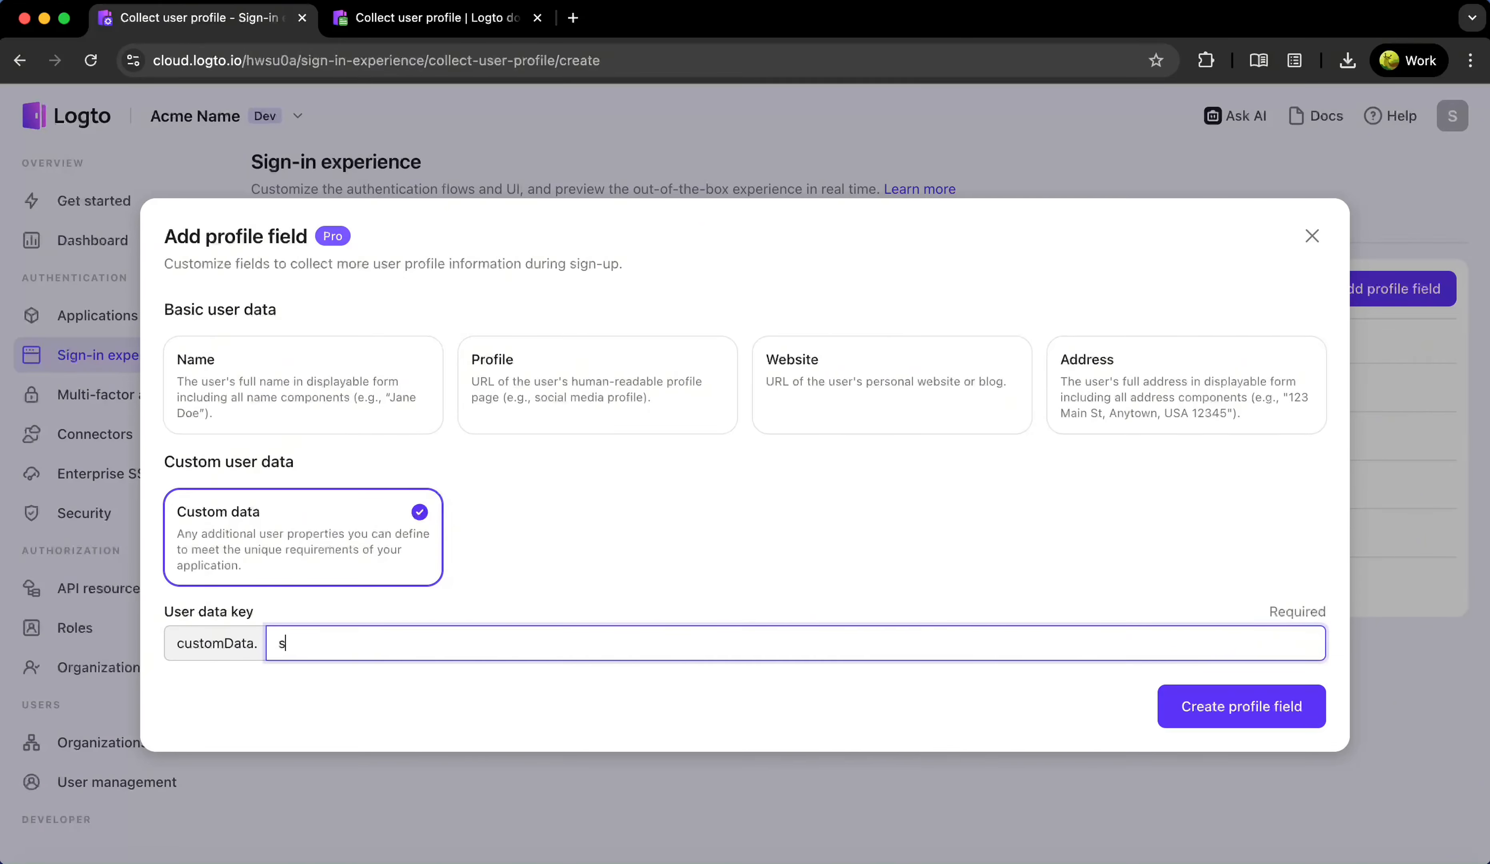
text(ubscription)
click(1209, 705)
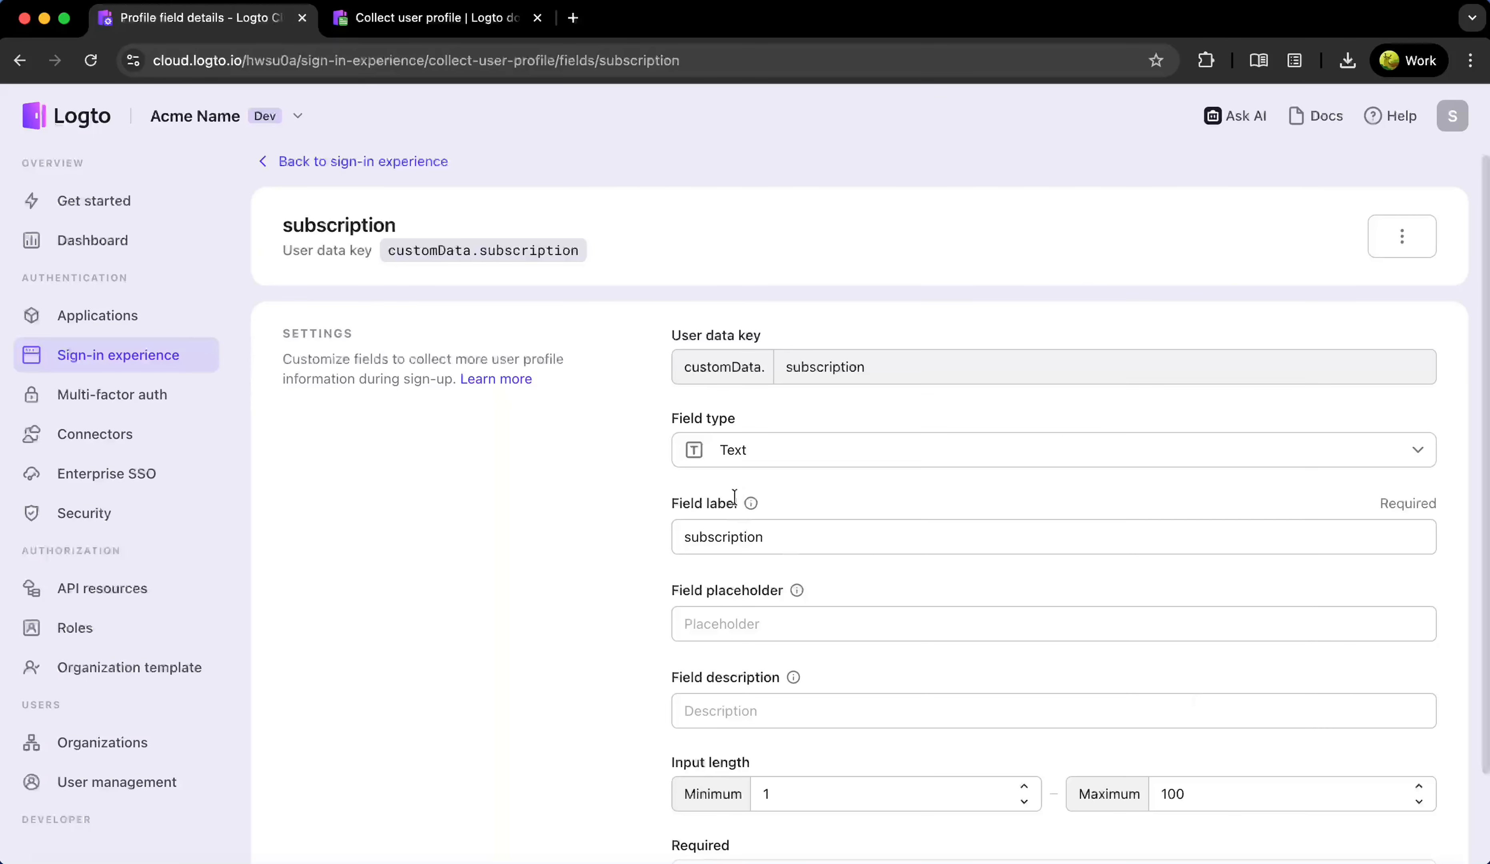
click(733, 467)
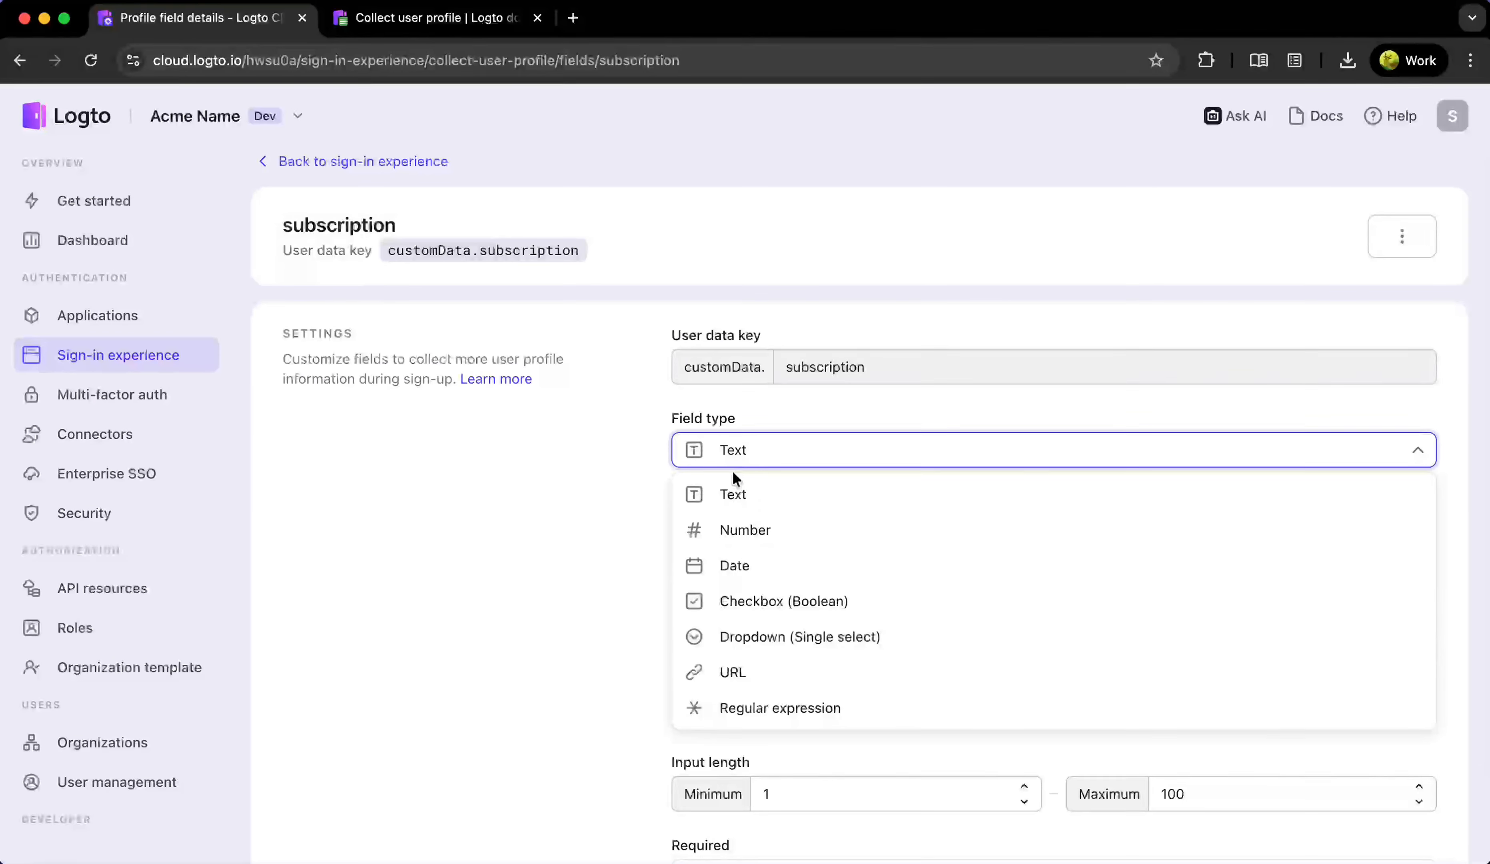
click(752, 605)
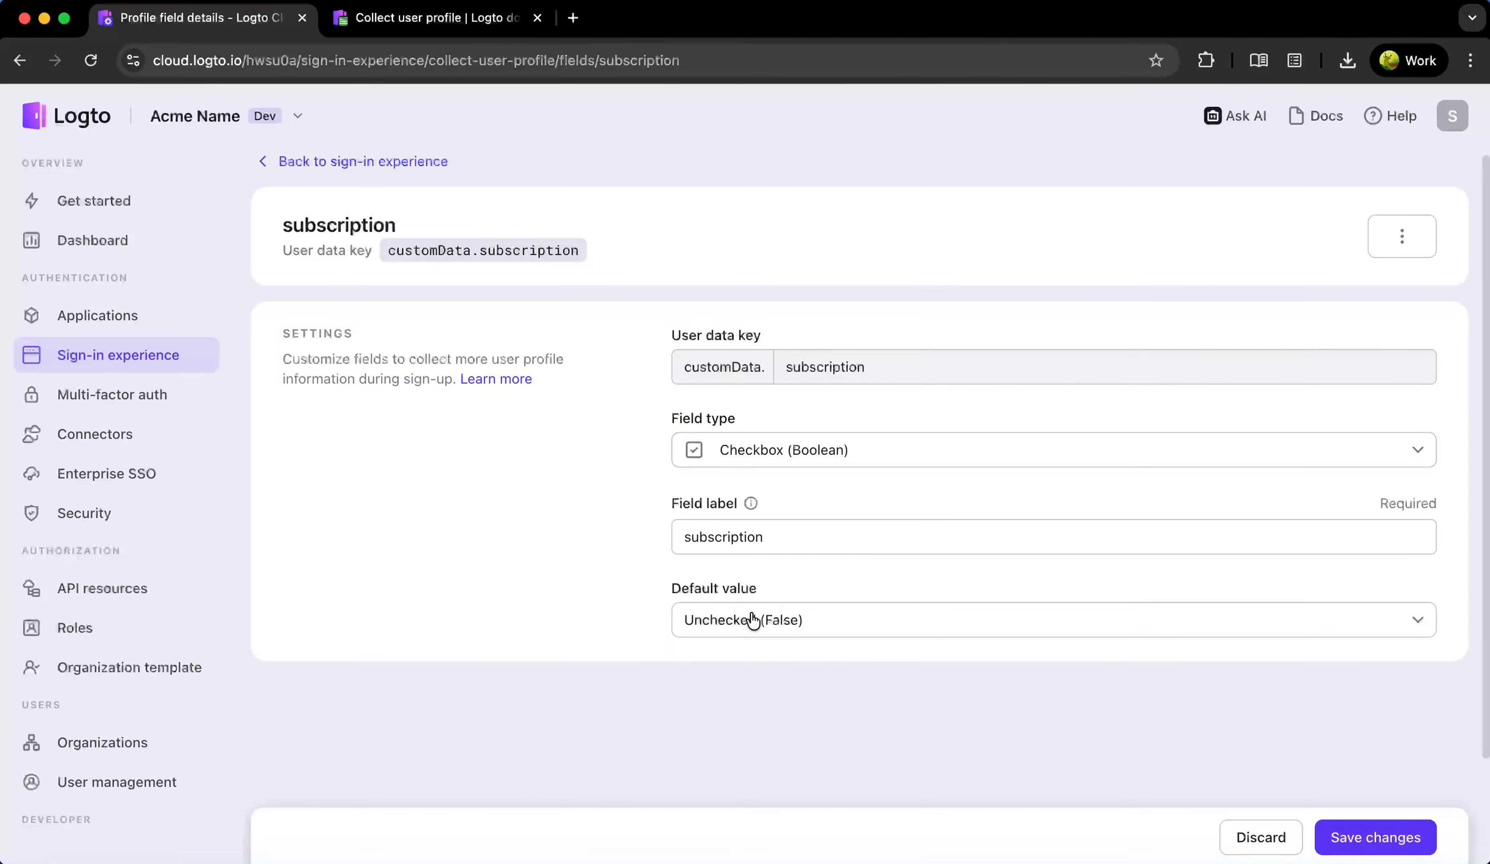
Label it 'Subscribe to product news and updates by email.', default Checked (True), and save
click(810, 535)
key(super+a)
text(Subscribe to product news and updates by email.)
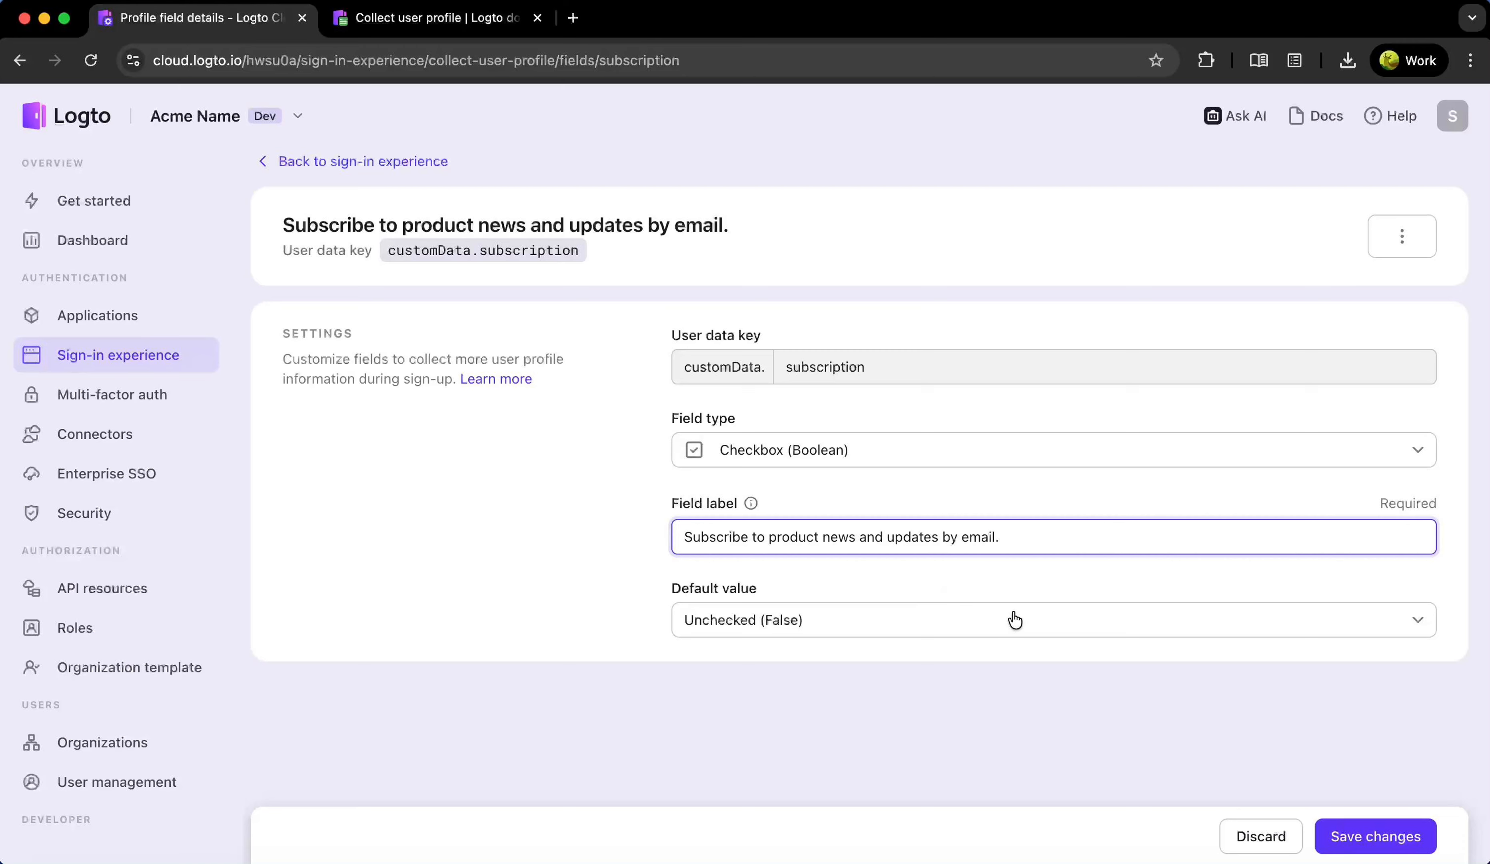
click(815, 623)
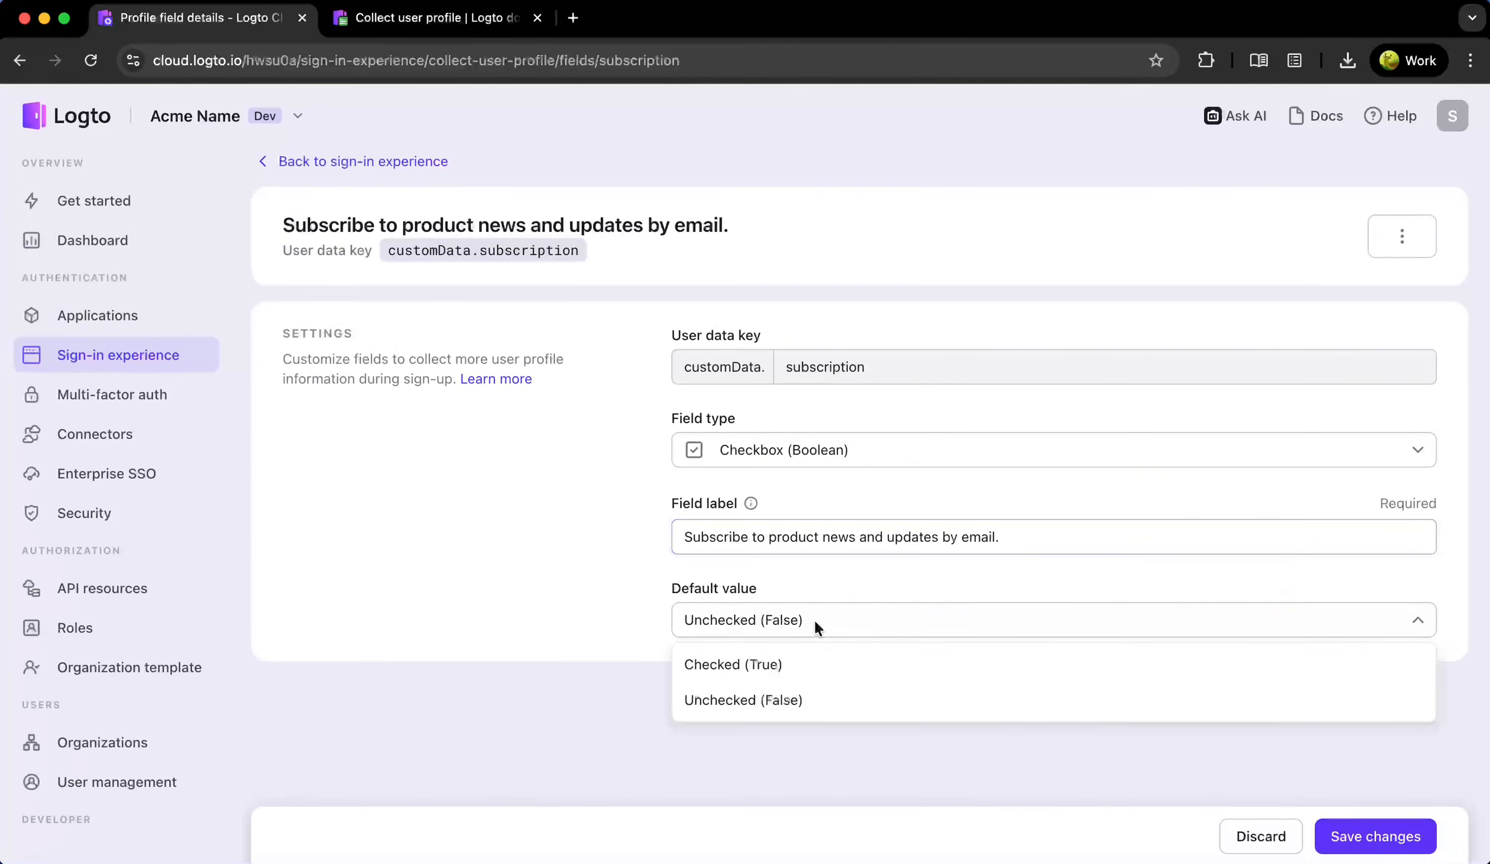
click(786, 667)
click(1351, 839)
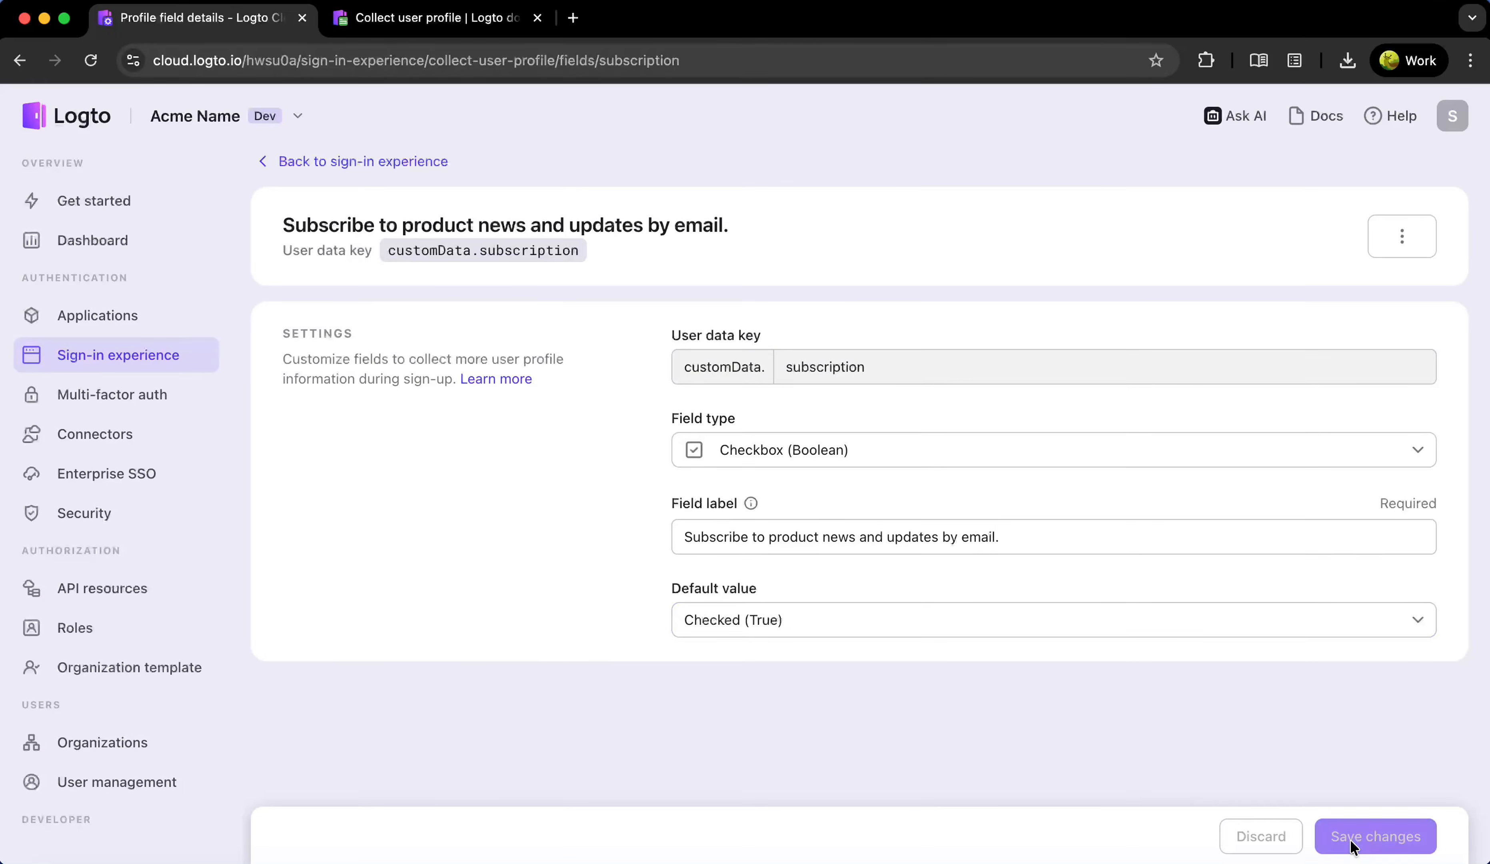
click(414, 161)
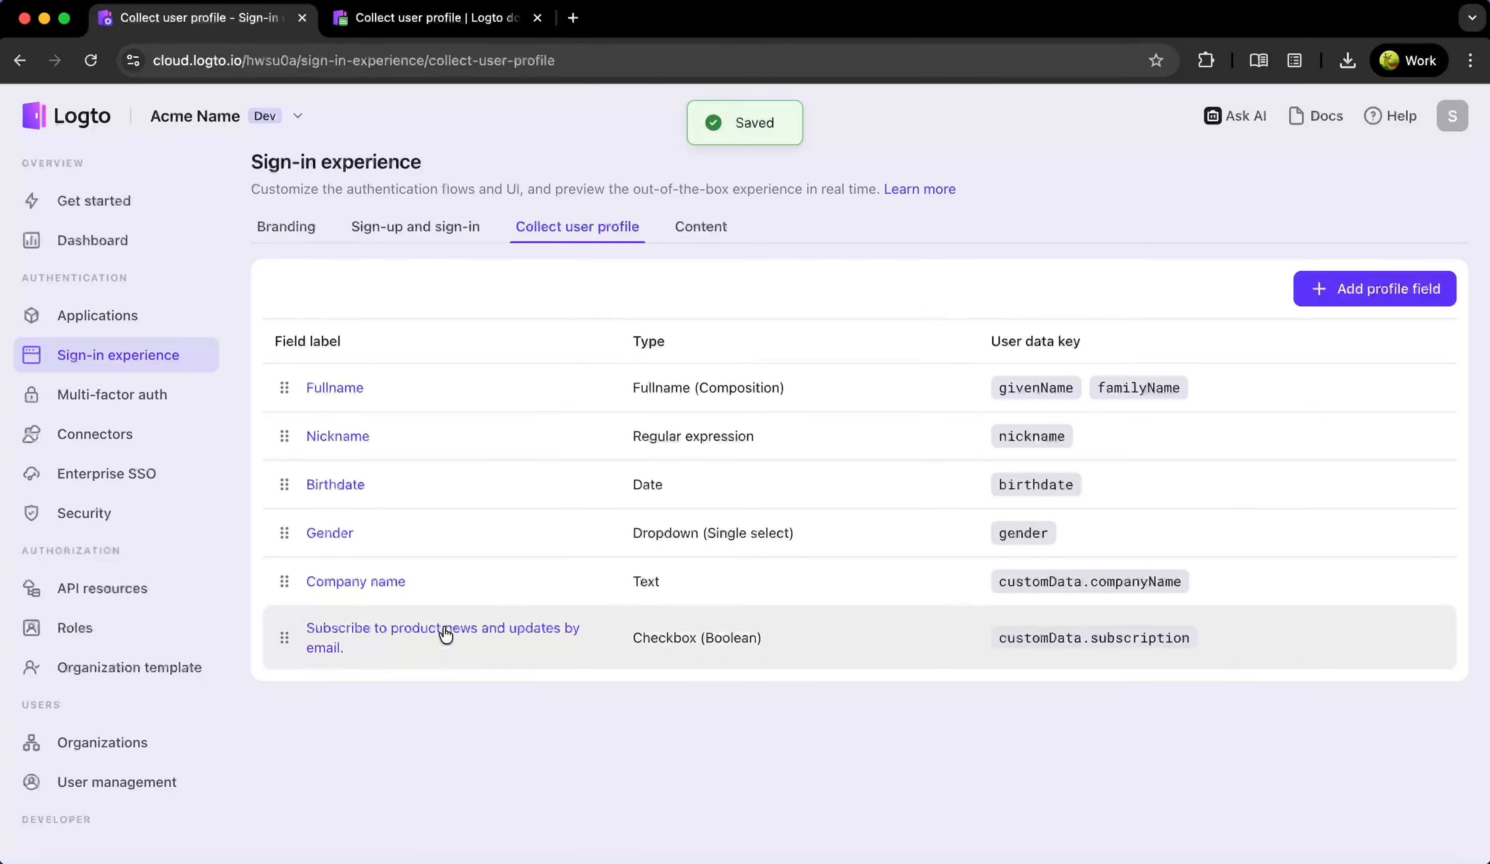
Open the live preview of the sign-in page and go to account creation
click(435, 235)
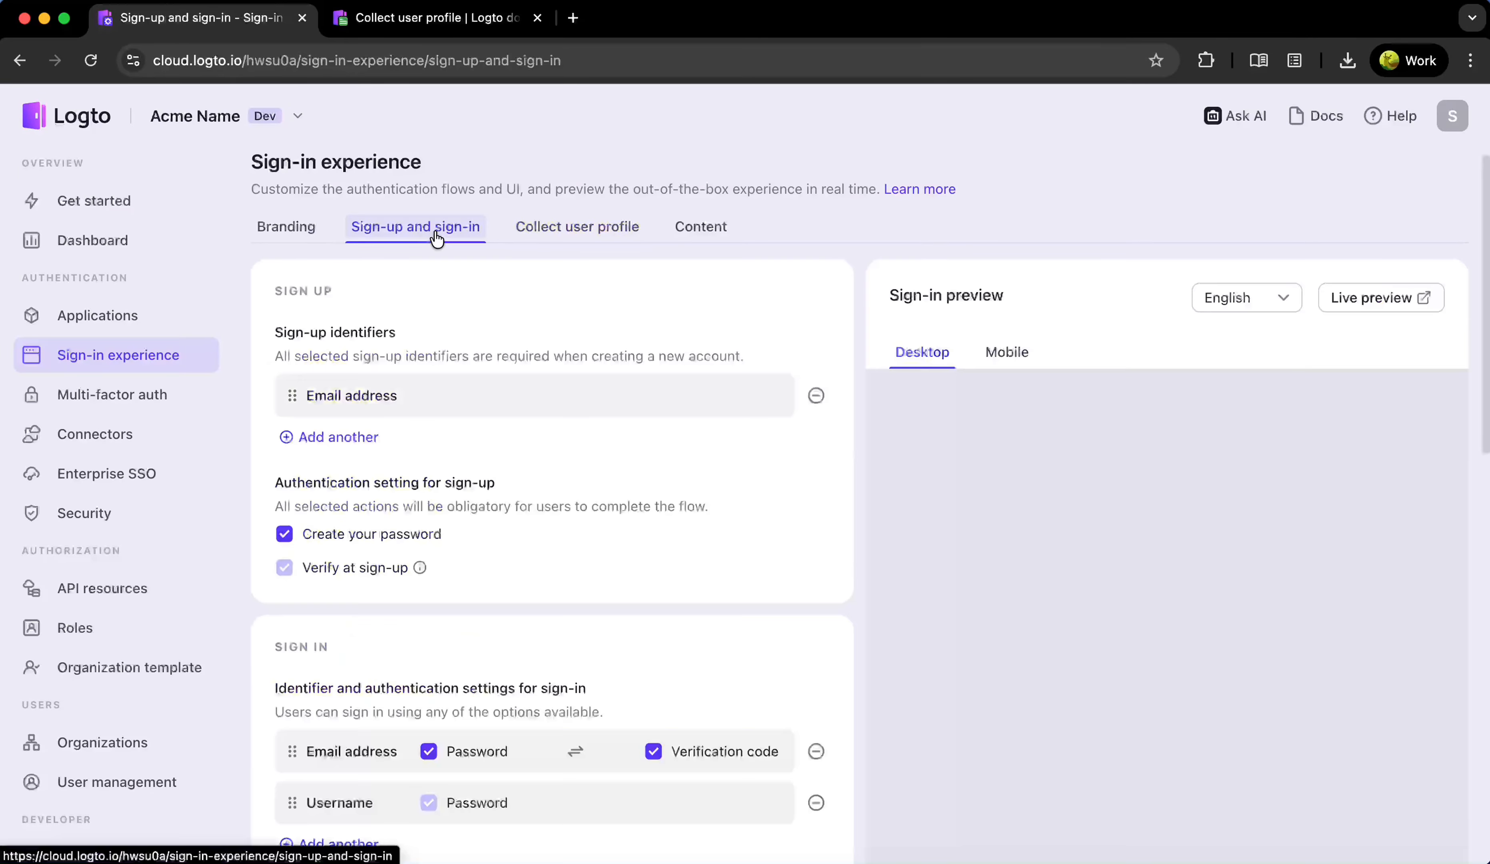
click(1419, 298)
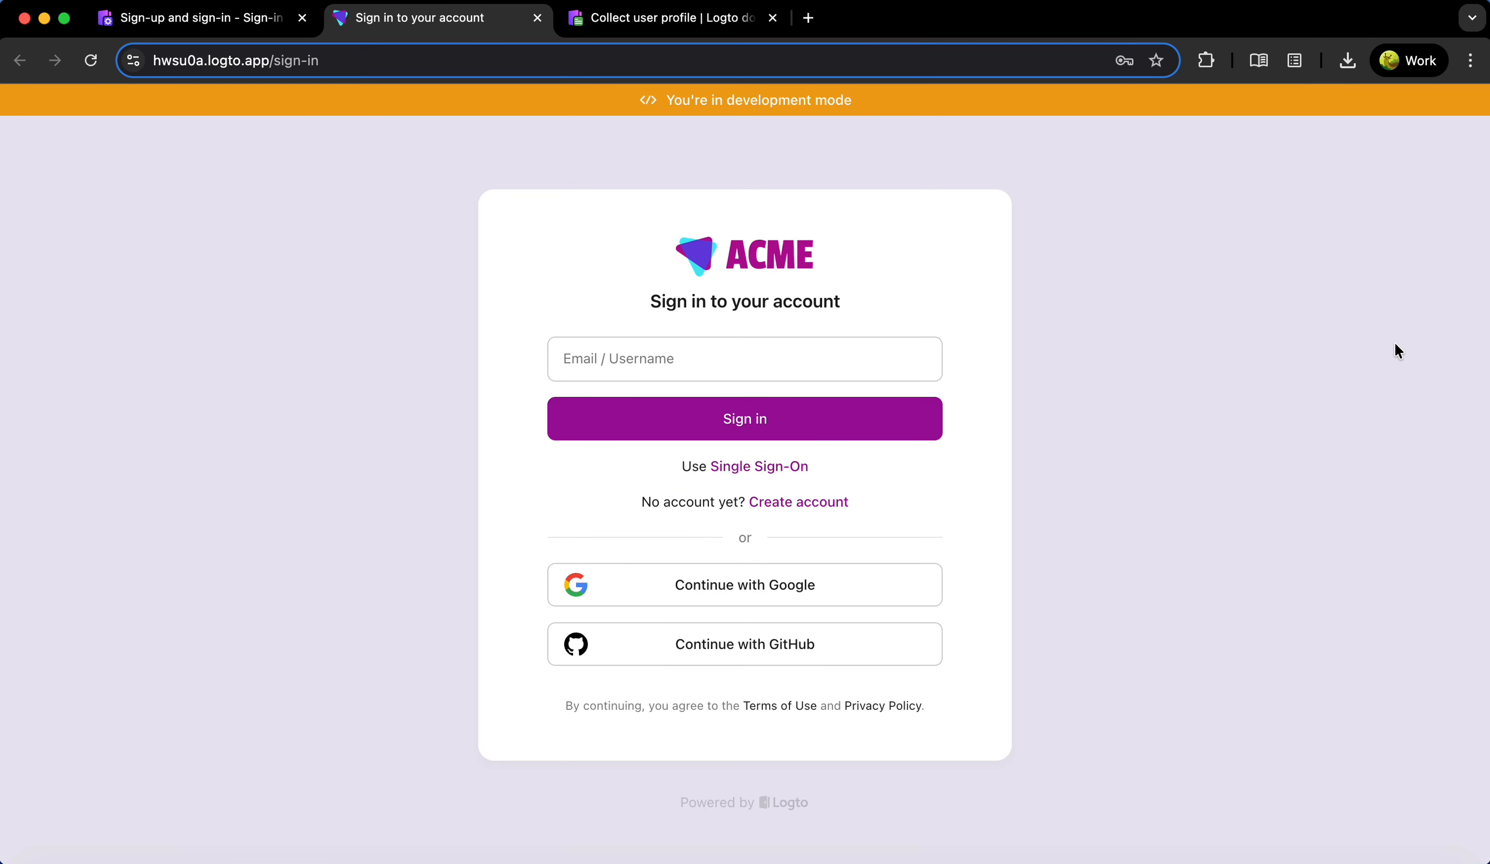
click(835, 503)
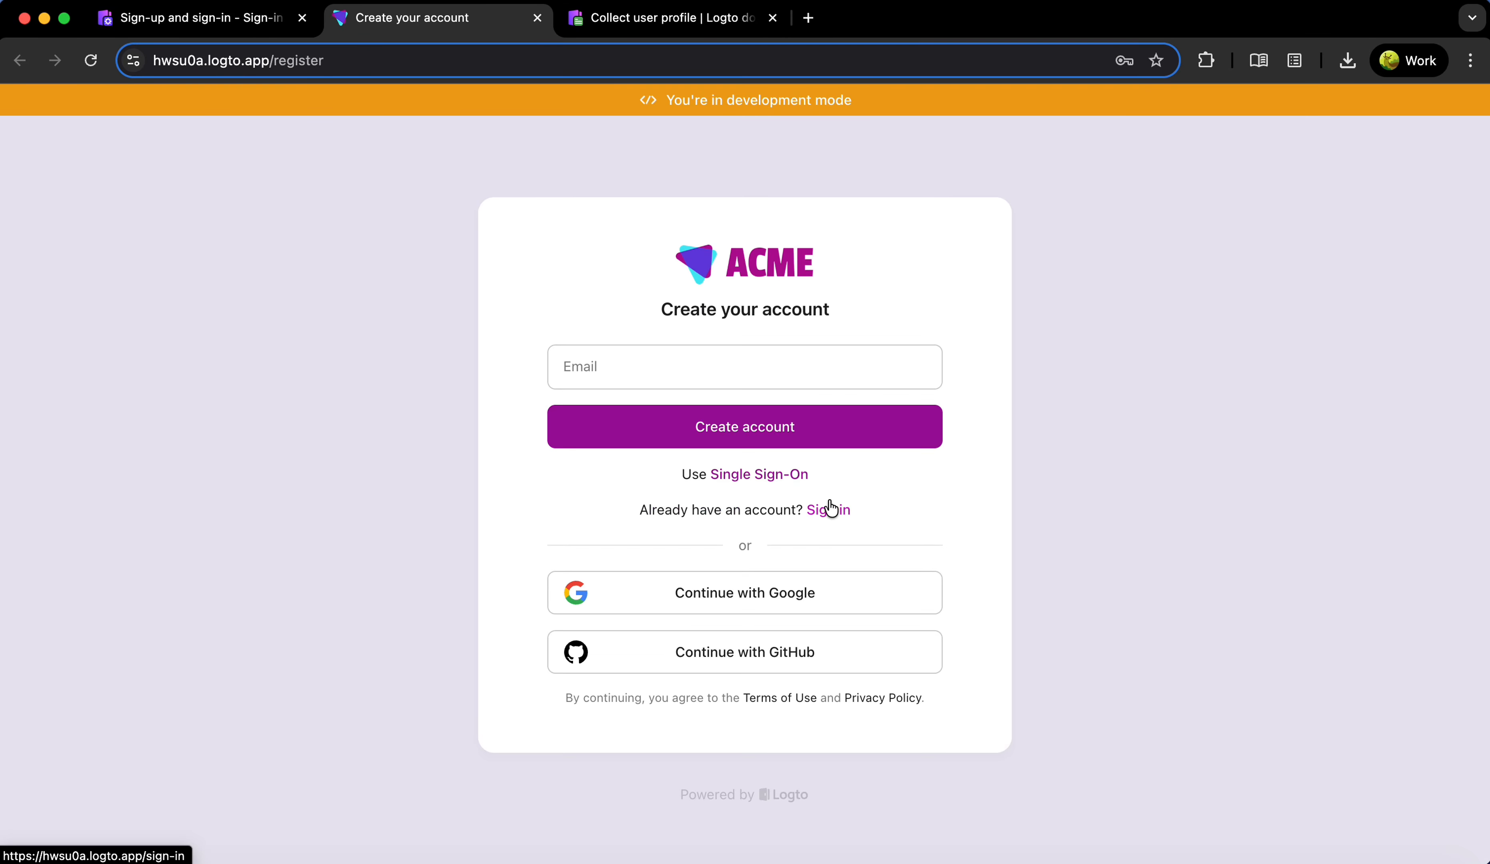
Register with an email address, enter the verification code and password, then begin the profile form
click(656, 355)
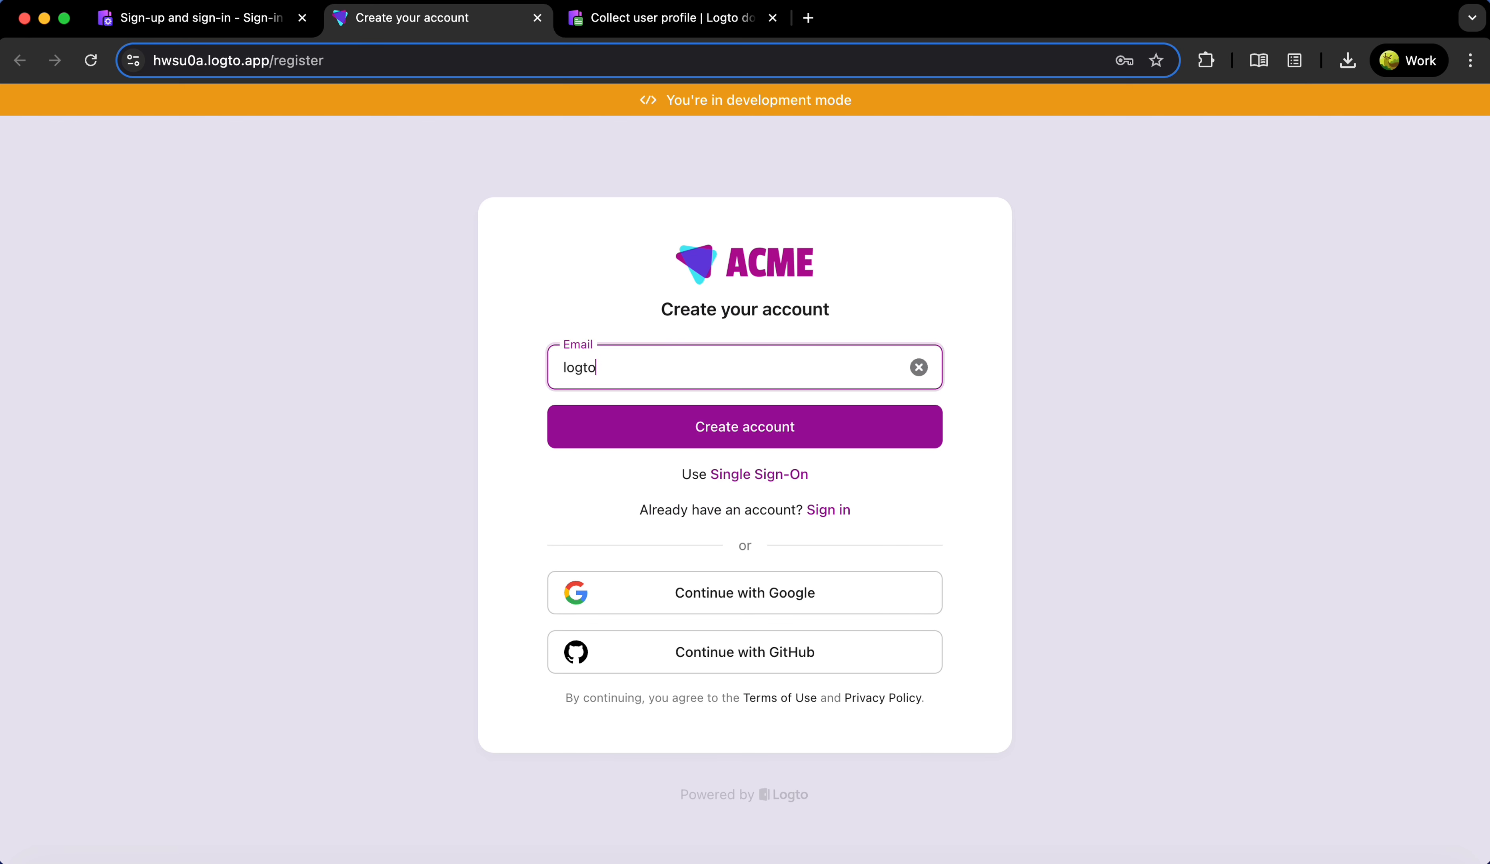
key(Return)
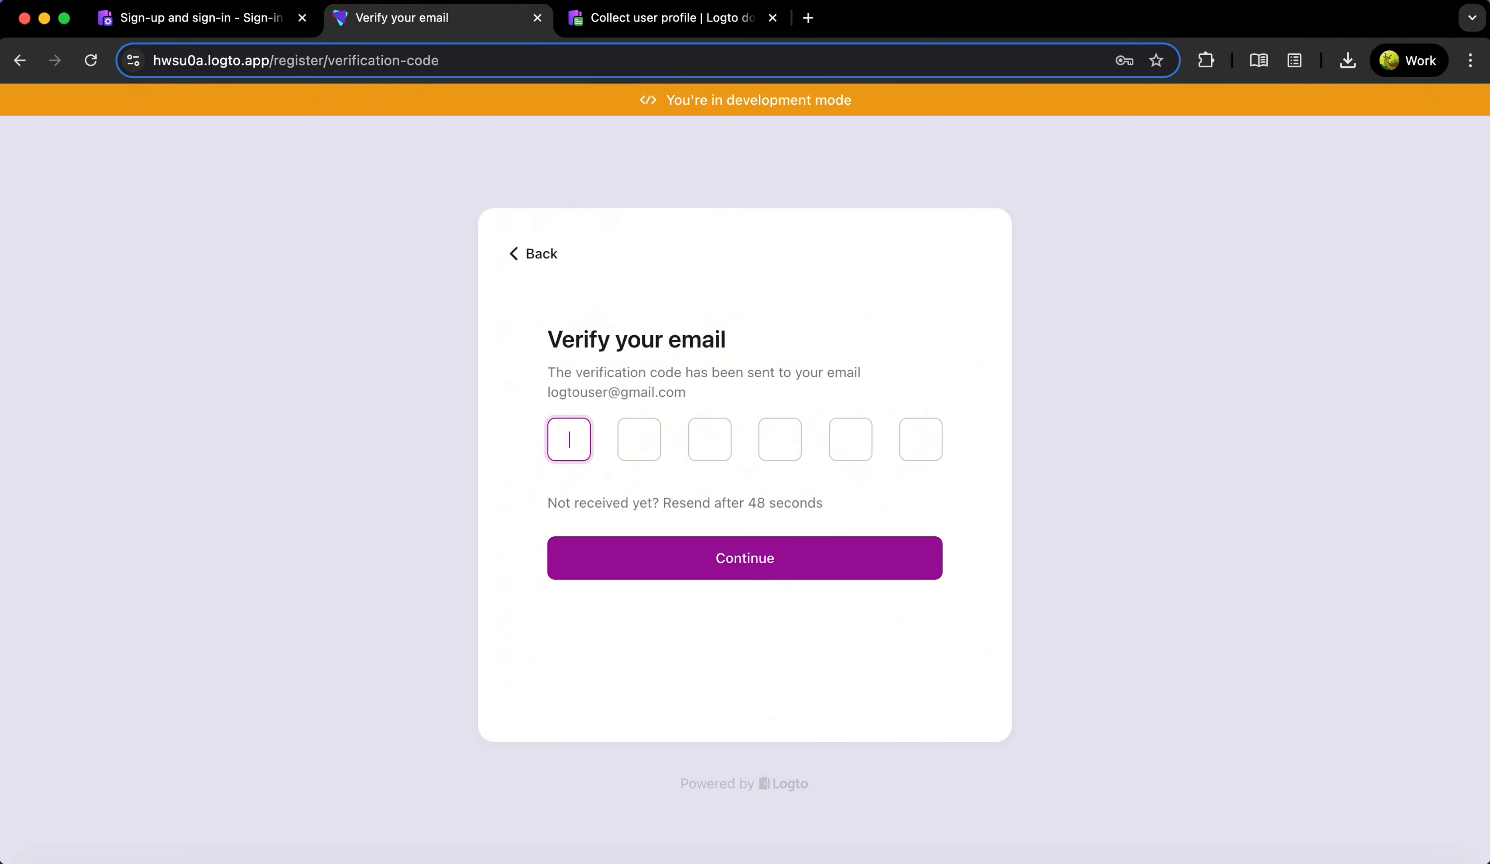
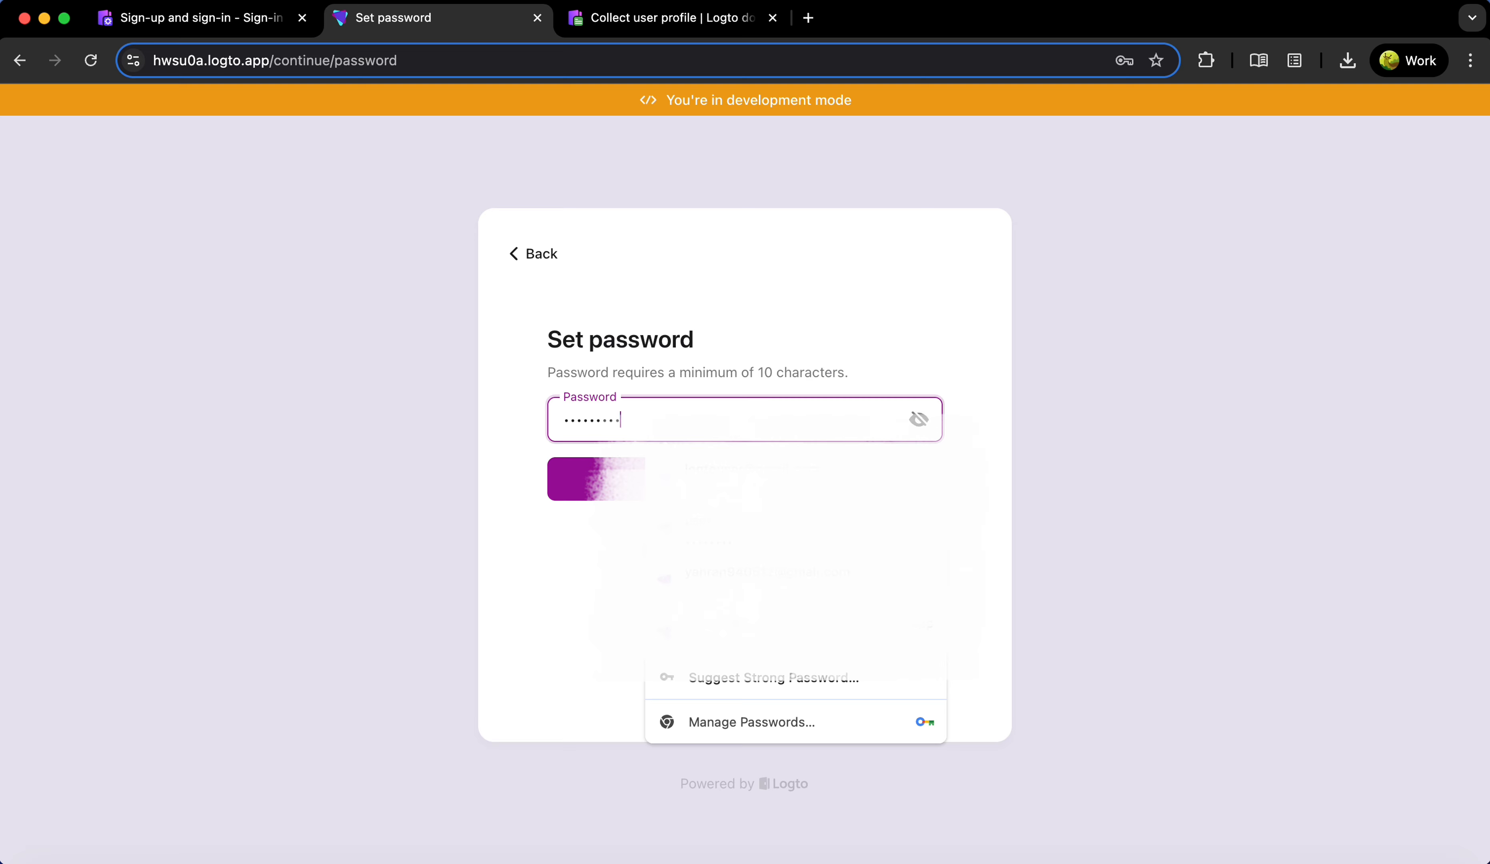
click(602, 480)
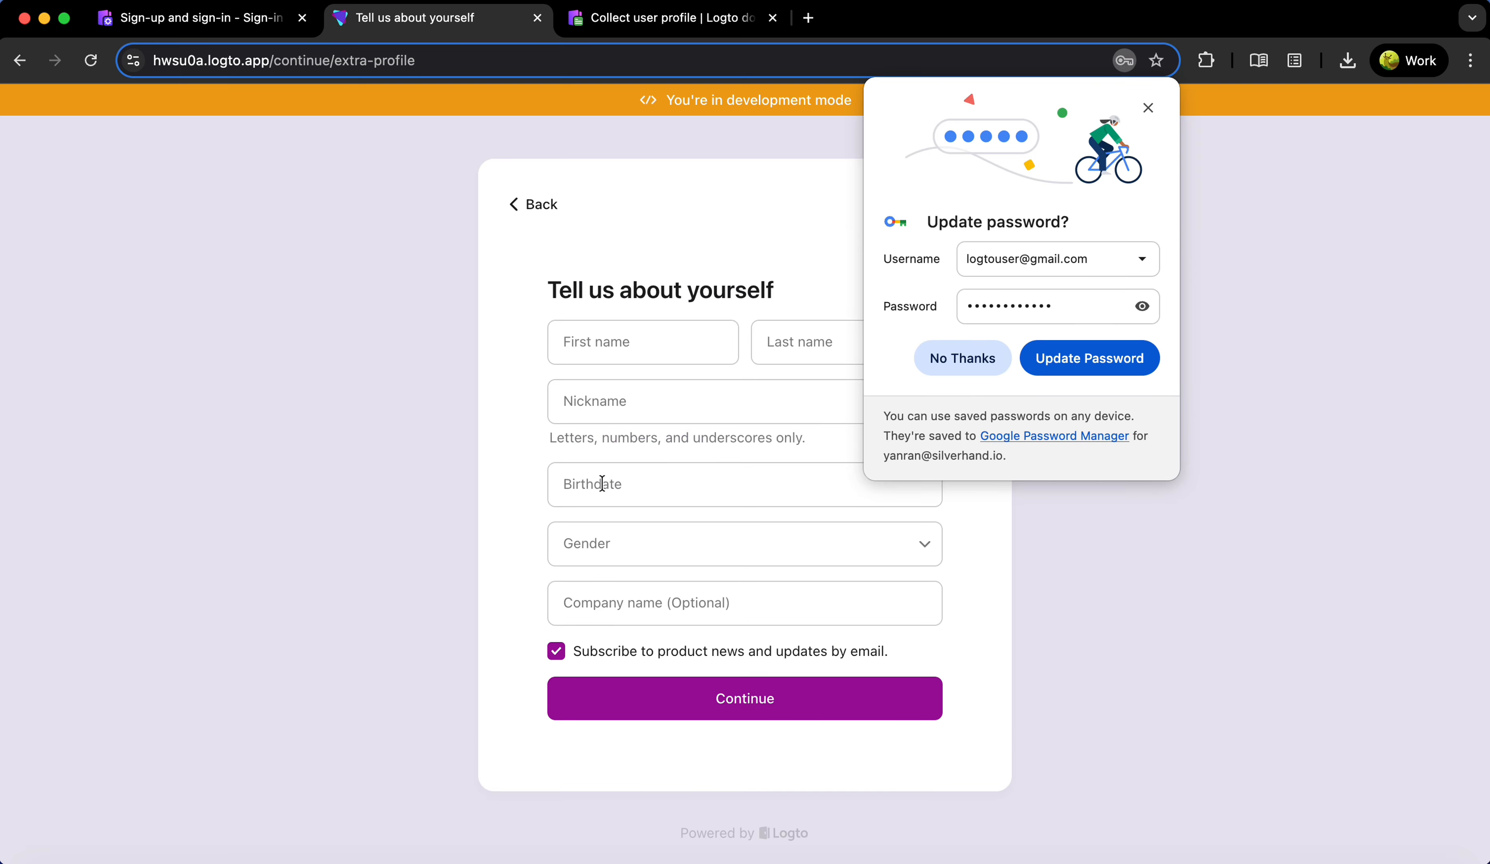
click(1122, 357)
click(636, 349)
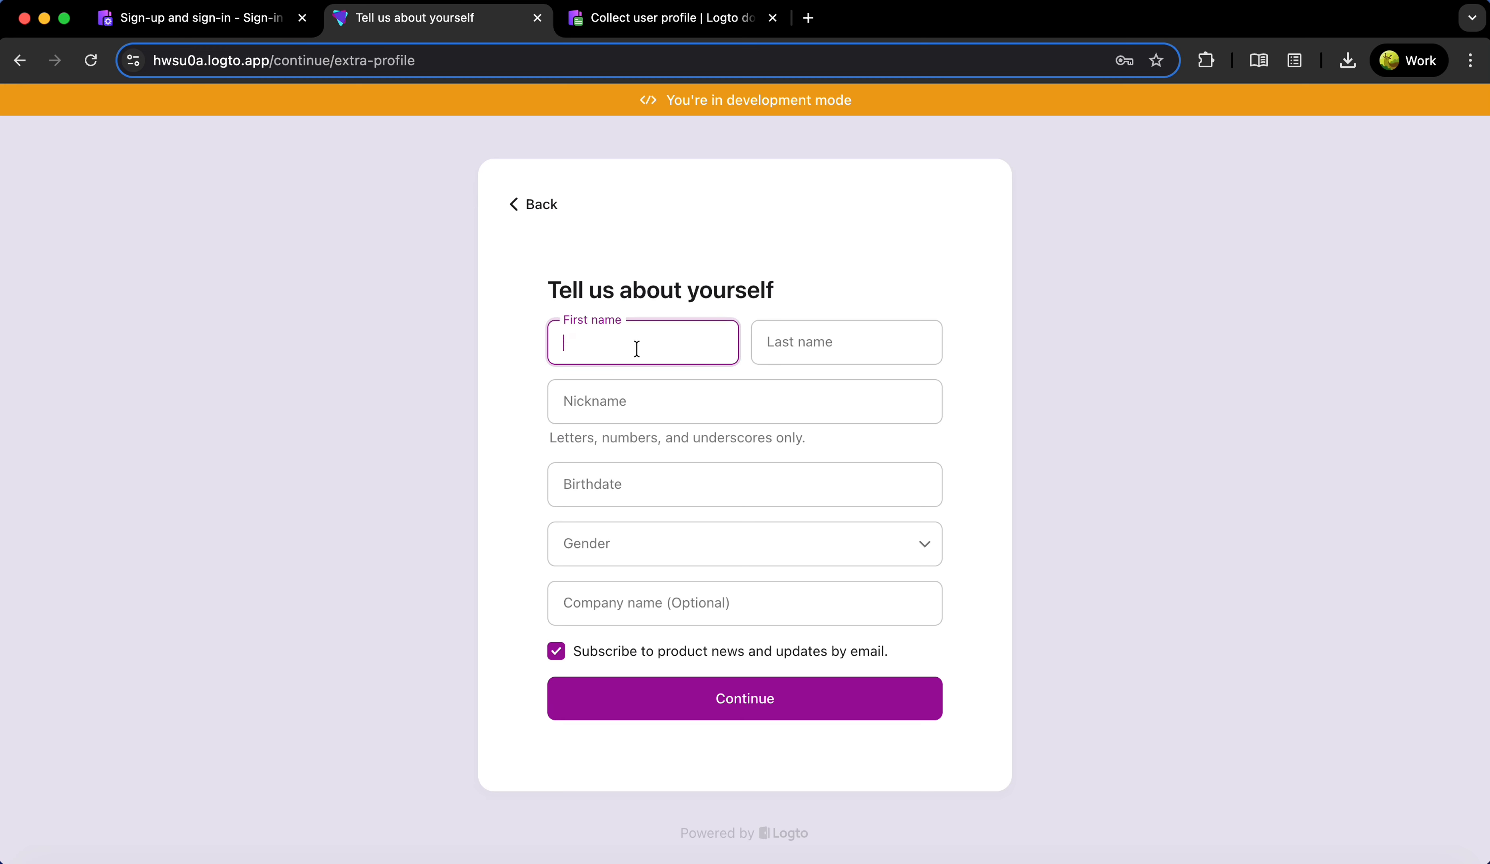